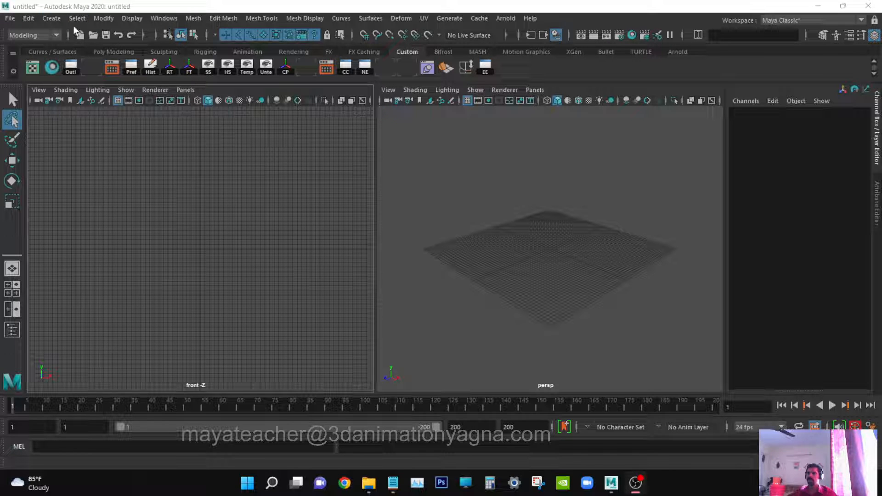
pyautogui.click(109, 21)
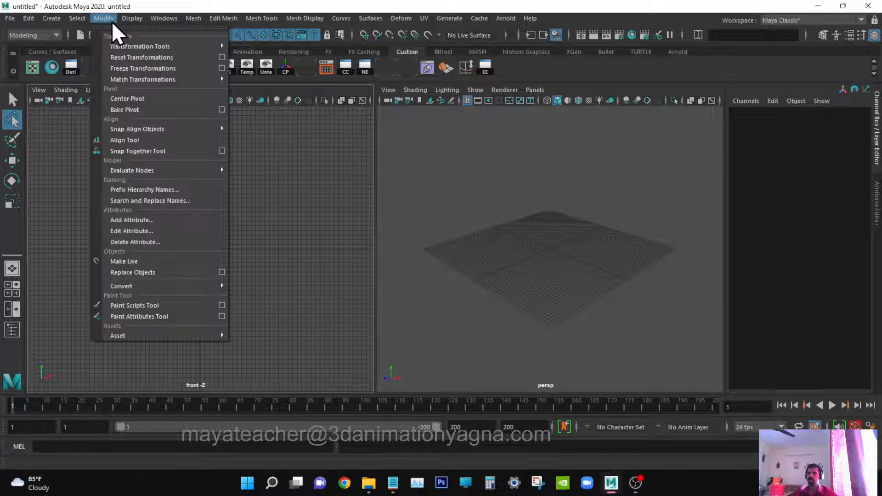
pyautogui.moveTo(48, 20)
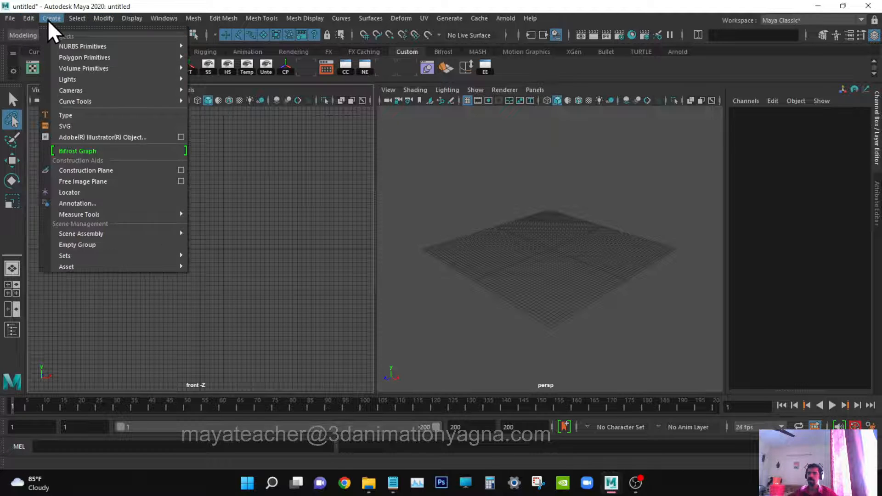
pyautogui.moveTo(98, 20)
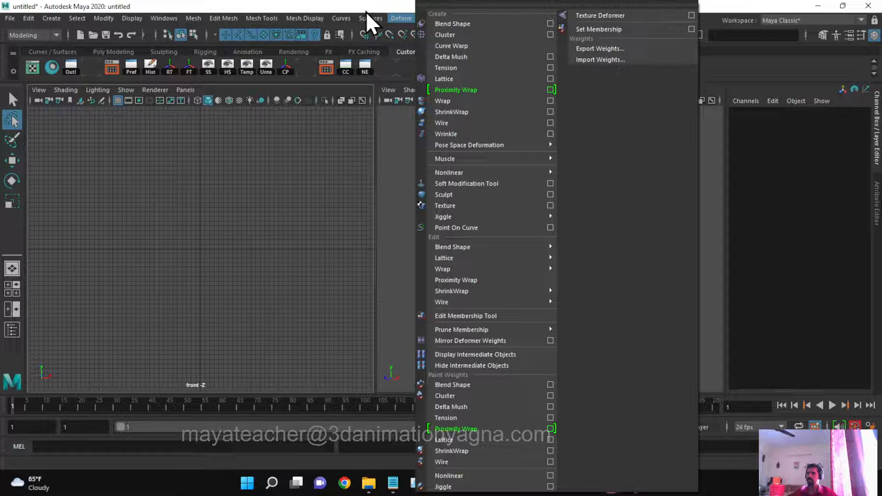
pyautogui.click(365, 12)
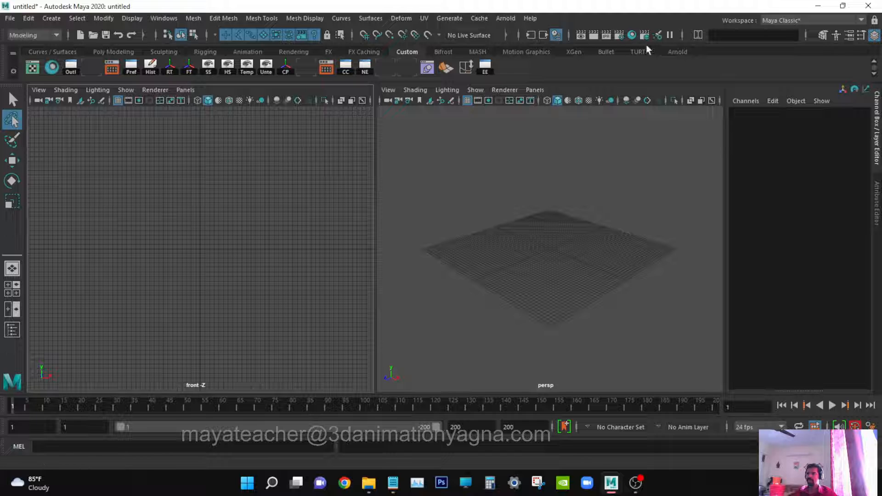
pyautogui.click(36, 35)
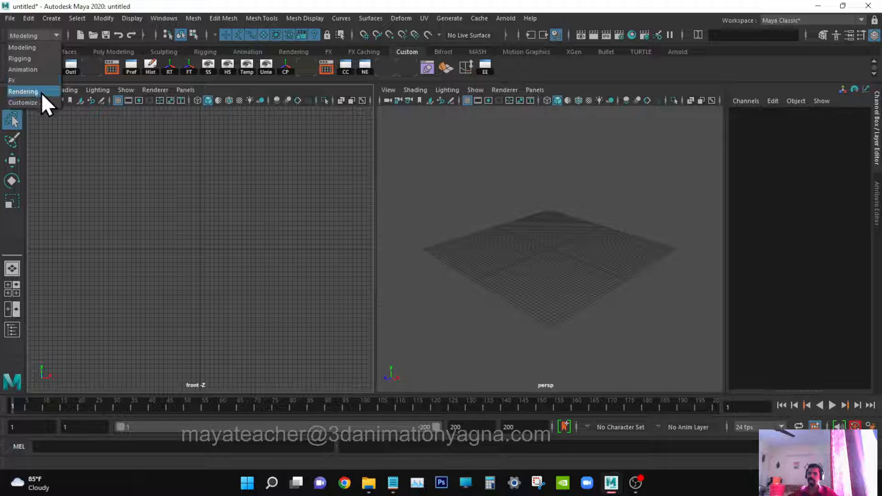
pyautogui.click(41, 42)
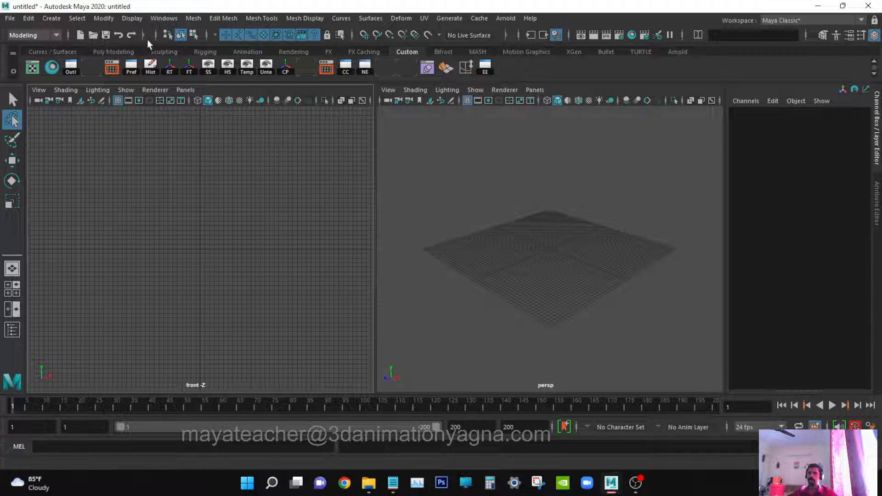
# Step: Switch the selection mode to component type and back to object type
pyautogui.click(192, 35)
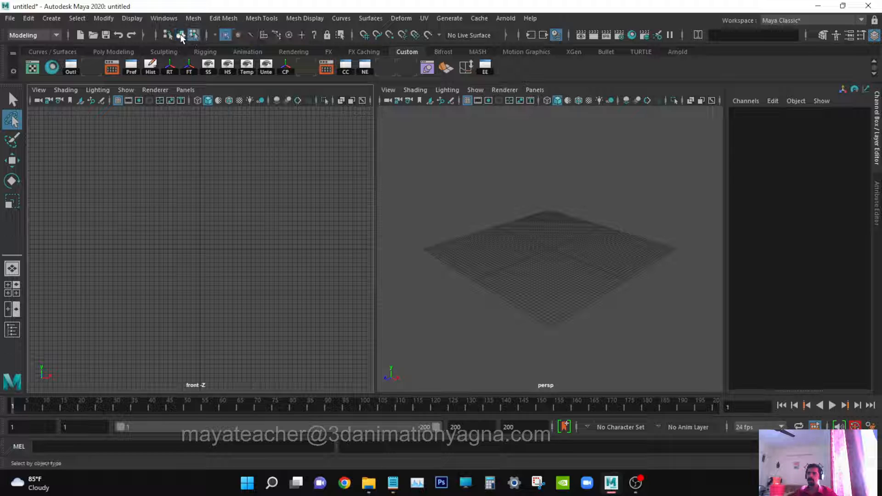
pyautogui.click(181, 35)
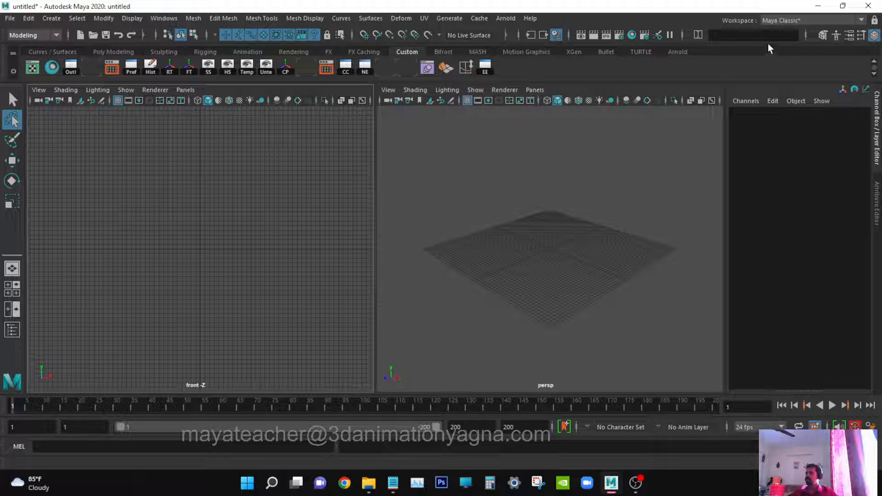
pyautogui.click(727, 34)
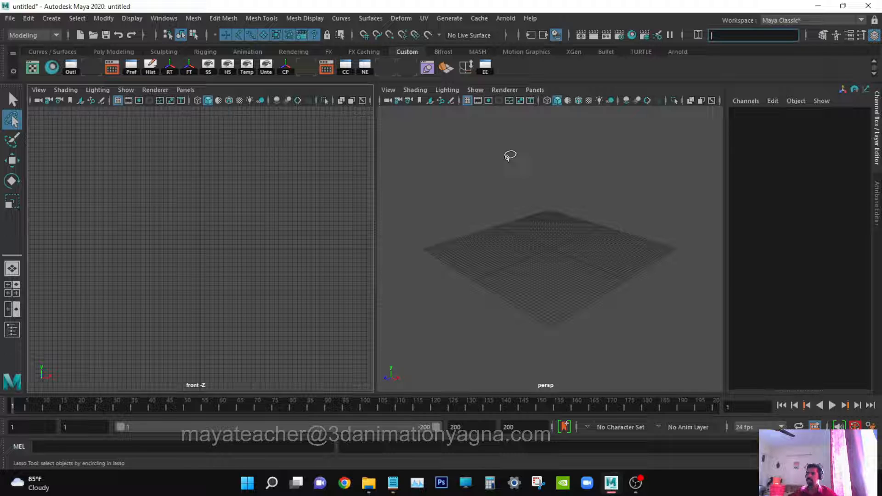
pyautogui.click(732, 37)
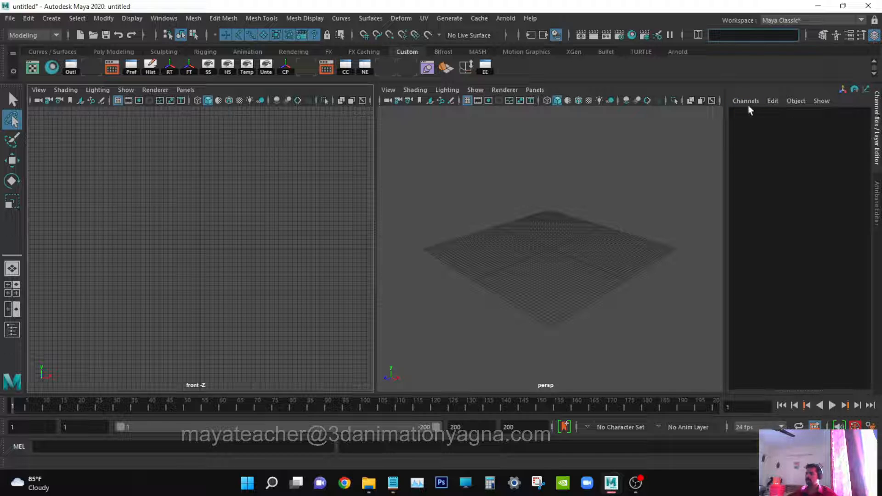
# Step: Show the Attribute Editor briefly and return to the Channel Box / Layer Editor
pyautogui.click(849, 37)
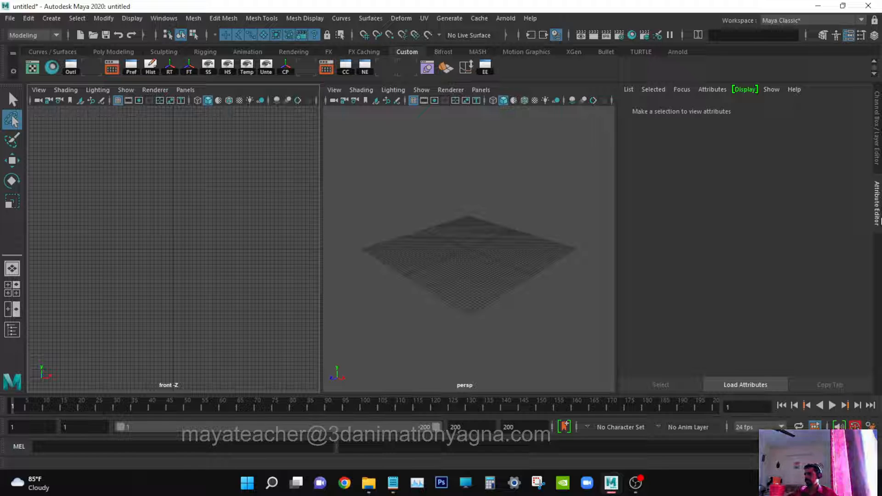
pyautogui.click(879, 138)
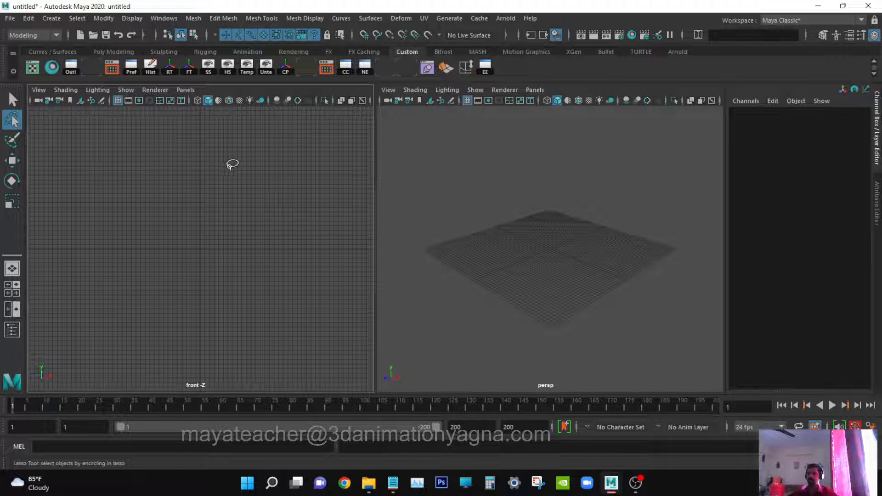
# Step: Switch to the four-view layout and try orbiting and zooming in the perspective view
pyautogui.click(10, 294)
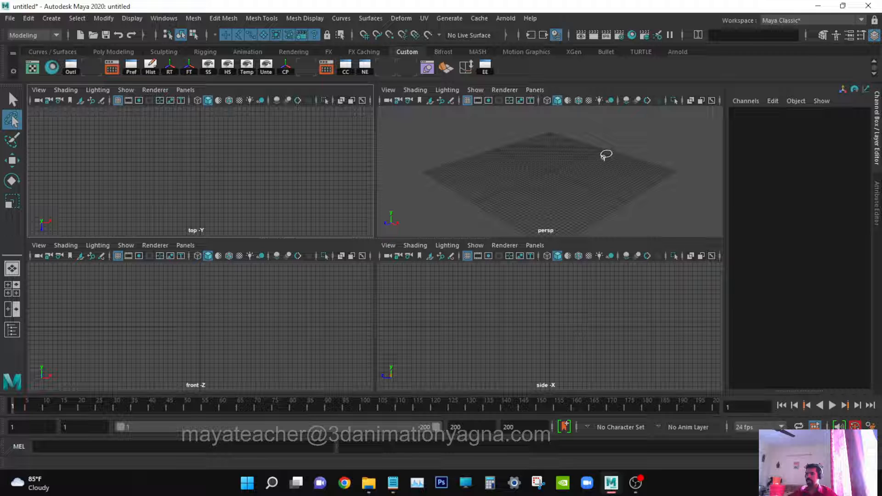
pyautogui.moveTo(600, 206)
pyautogui.keyDown('alt'); pyautogui.mouseDown()
pyautogui.moveTo(562, 198)
pyautogui.moveTo(592, 196)
pyautogui.mouseUp(); pyautogui.keyUp('alt')
pyautogui.keyDown('alt'); pyautogui.moveTo(569, 195); pyautogui.dragTo(619, 199, button='right'); pyautogui.keyUp('alt')
pyautogui.moveTo(619, 199)
pyautogui.keyDown('alt'); pyautogui.mouseDown()
pyautogui.moveTo(601, 209)
pyautogui.moveTo(562, 199)
pyautogui.moveTo(590, 214)
pyautogui.moveTo(608, 201)
pyautogui.mouseUp(); pyautogui.keyUp('alt')
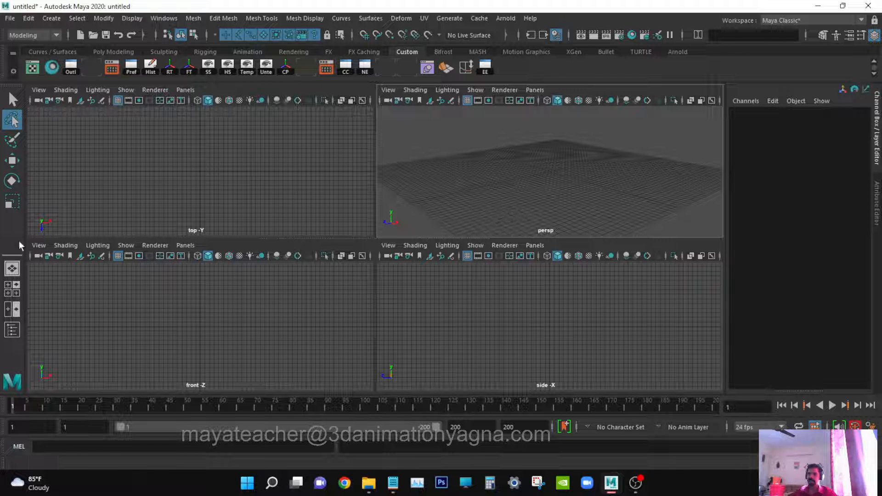
# Step: Cycle the viewport layout through single perspective and four views to the side-by-side front and perspective layout
pyautogui.click(12, 270)
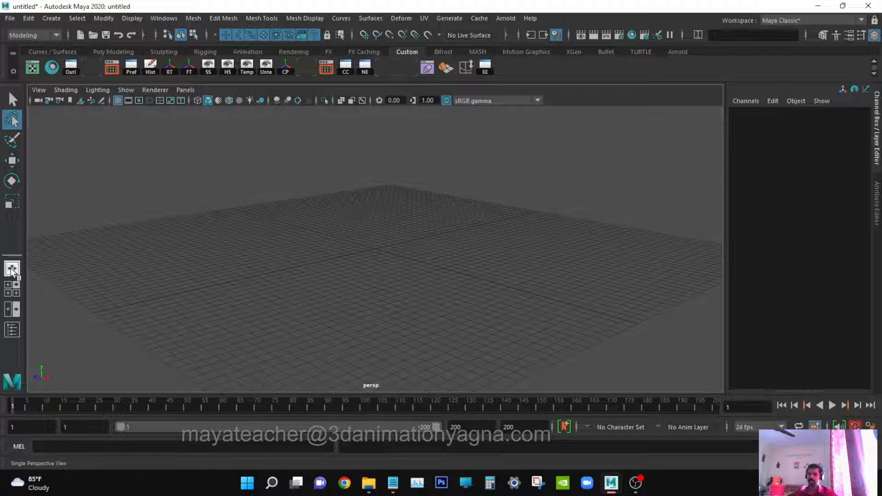
pyautogui.moveTo(331, 295)
pyautogui.keyDown('alt'); pyautogui.mouseDown()
pyautogui.moveTo(319, 307)
pyautogui.moveTo(337, 305)
pyautogui.mouseUp(); pyautogui.keyUp('alt')
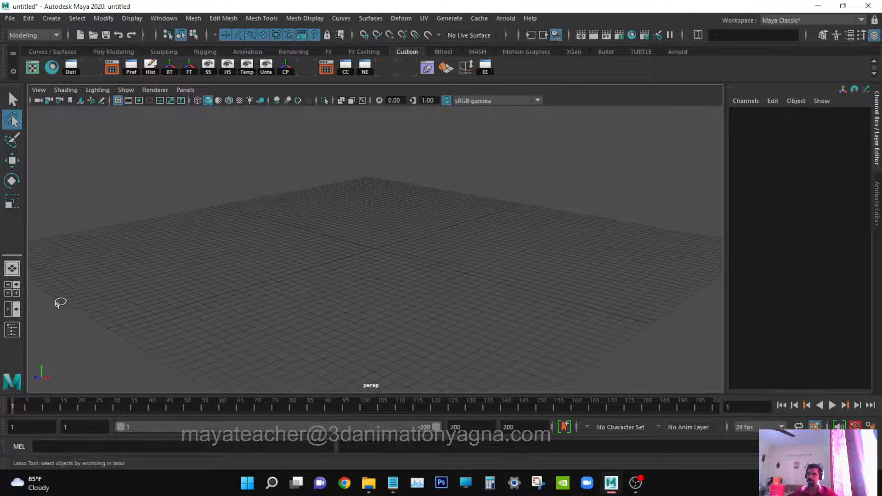
pyautogui.click(15, 293)
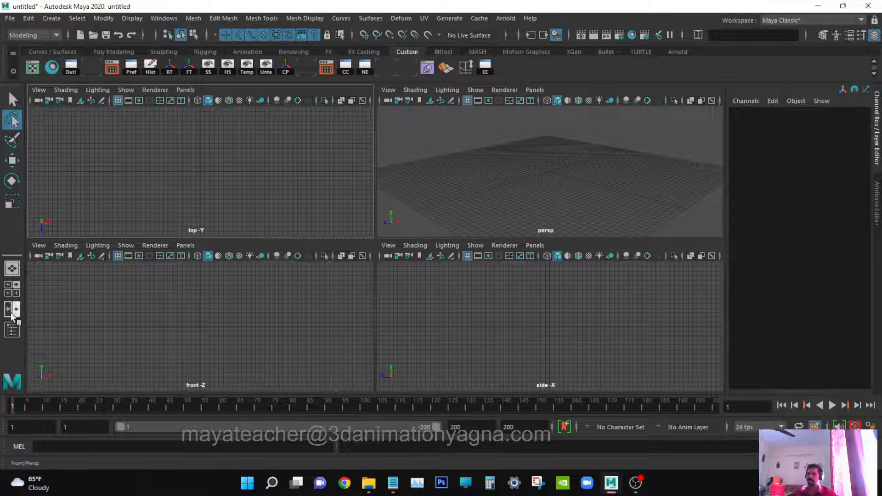
pyautogui.click(13, 309)
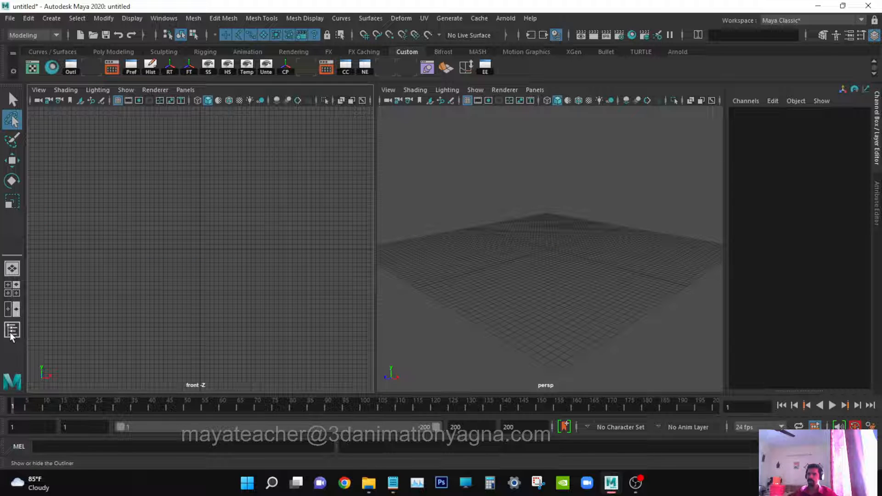
# Step: Open the Outliner as a floating window, move it aside and close it again
pyautogui.click(11, 335)
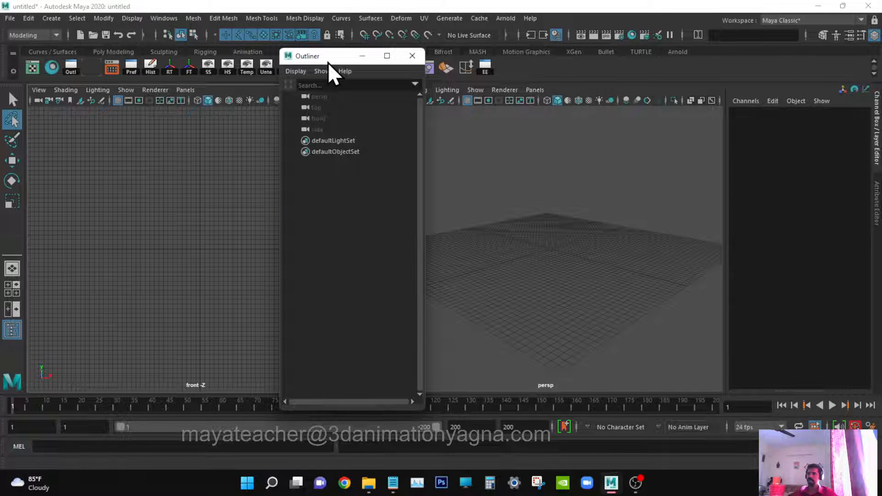
pyautogui.moveTo(327, 62); pyautogui.dragTo(314, 53)
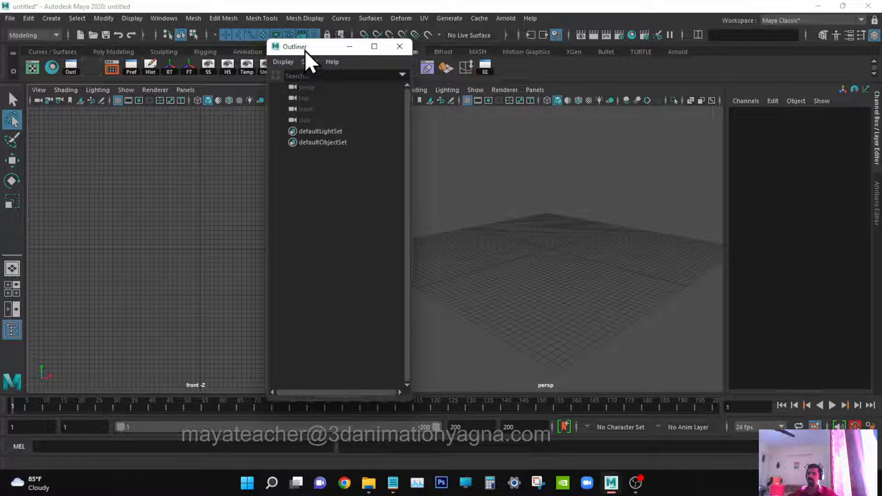
pyautogui.moveTo(305, 51); pyautogui.dragTo(288, 52)
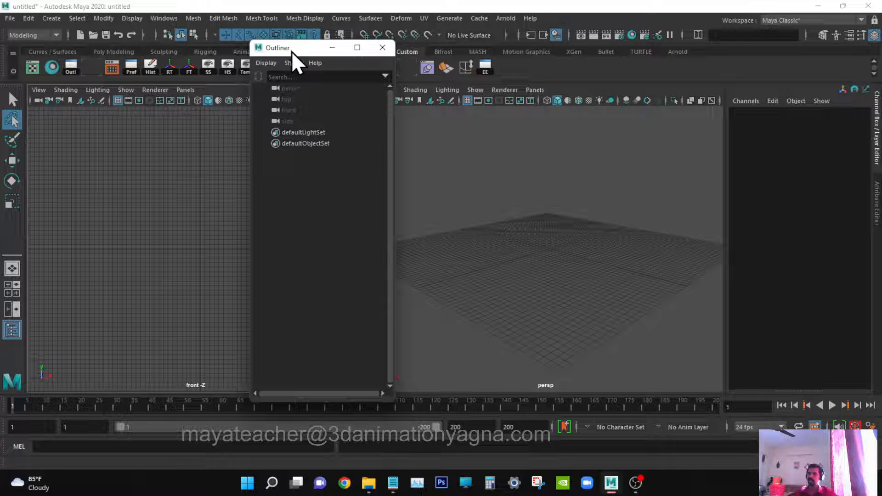
pyautogui.click(383, 46)
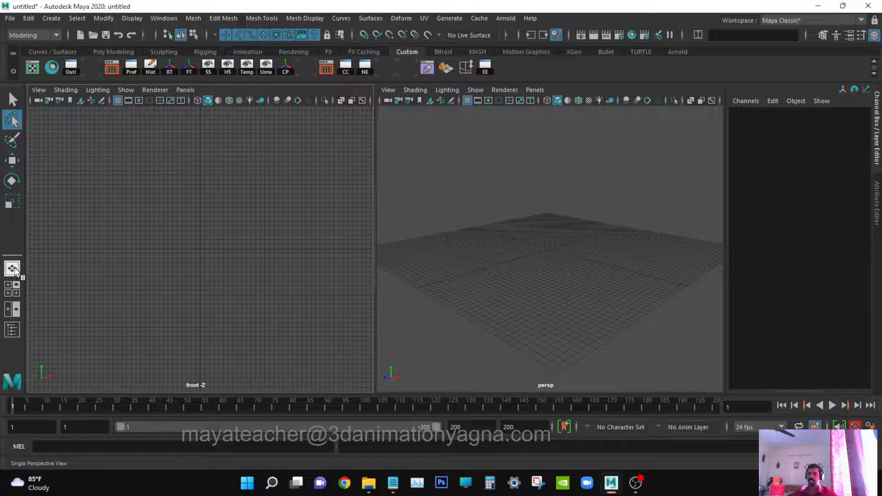
# Step: Replace the front view with the Outliner and narrow it to about half its width to enlarge the perspective view
pyautogui.click(186, 89)
pyautogui.moveTo(227, 147)
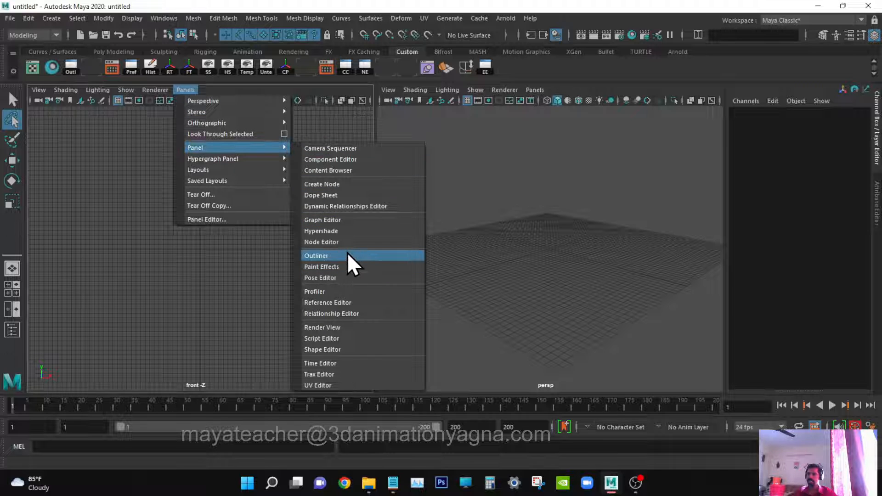
pyautogui.click(346, 253)
pyautogui.click(389, 52)
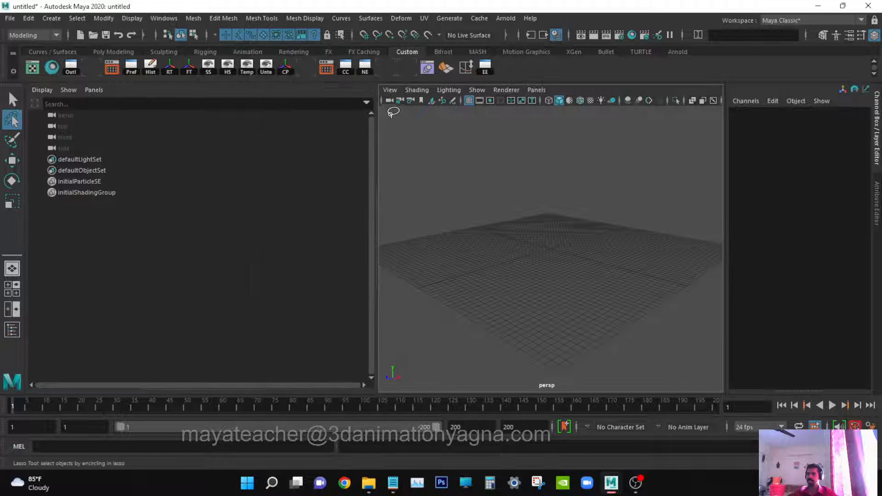
pyautogui.moveTo(376, 125); pyautogui.dragTo(196, 136)
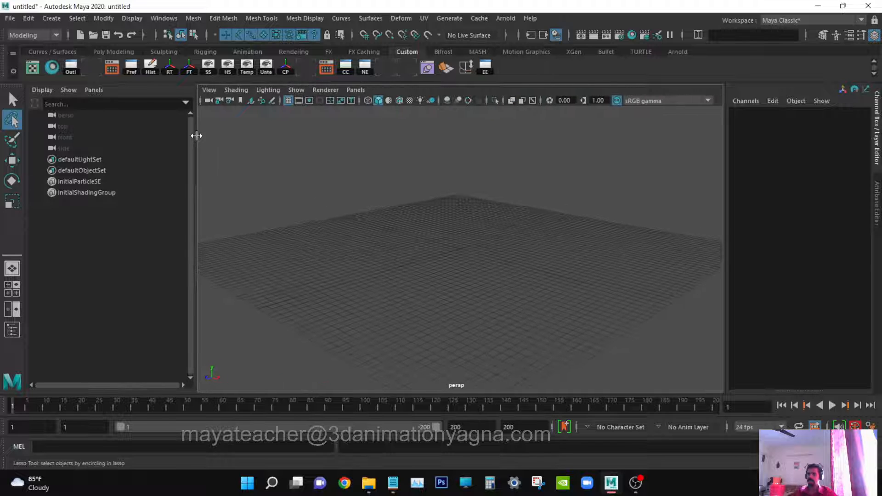
# Step: Show the Attribute Editor in place of the Channel Box beside the perspective view
pyautogui.keyDown('alt'); pyautogui.moveTo(404, 244); pyautogui.dragTo(412, 243); pyautogui.keyUp('alt')
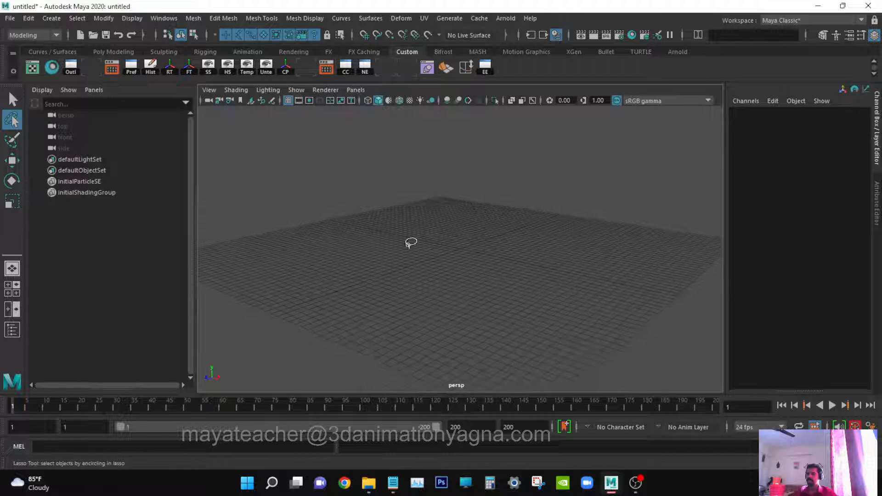
pyautogui.keyDown('alt'); pyautogui.moveTo(478, 257); pyautogui.dragTo(449, 288); pyautogui.keyUp('alt')
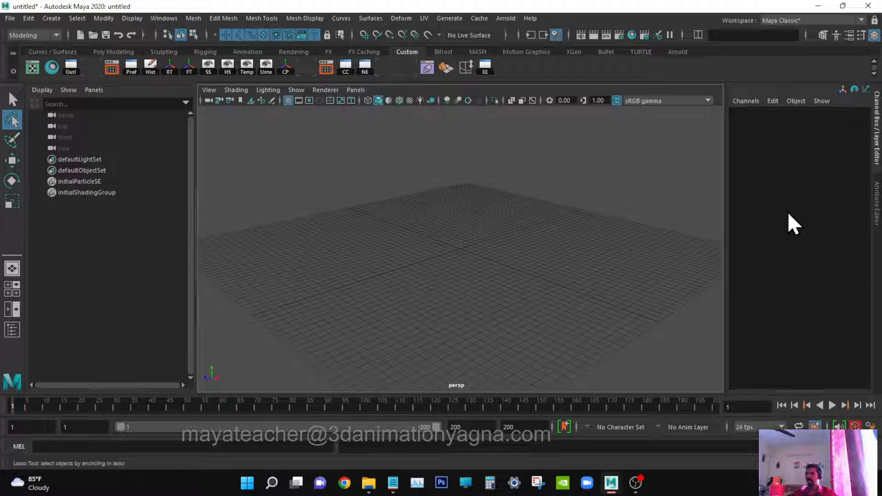
pyautogui.click(878, 202)
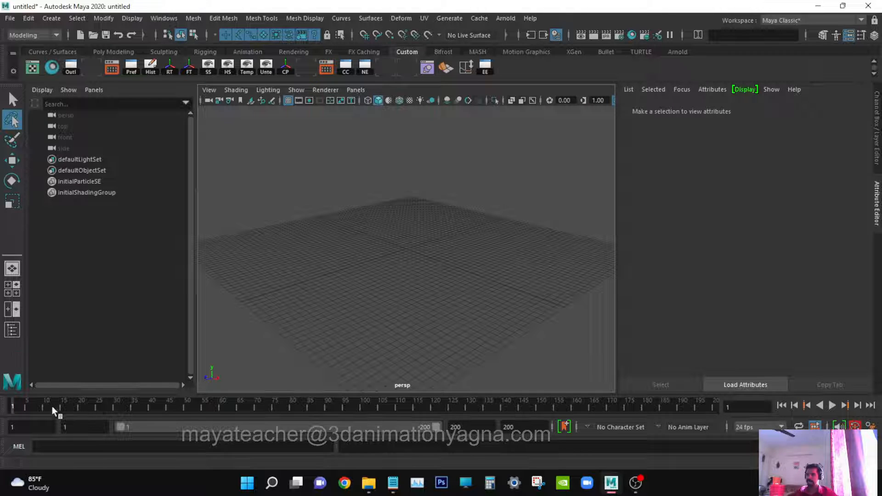
# Step: Play and stop the timeline, scrub back and forth through its frames, and return to frame 1
pyautogui.hotkey('alt', 'v')
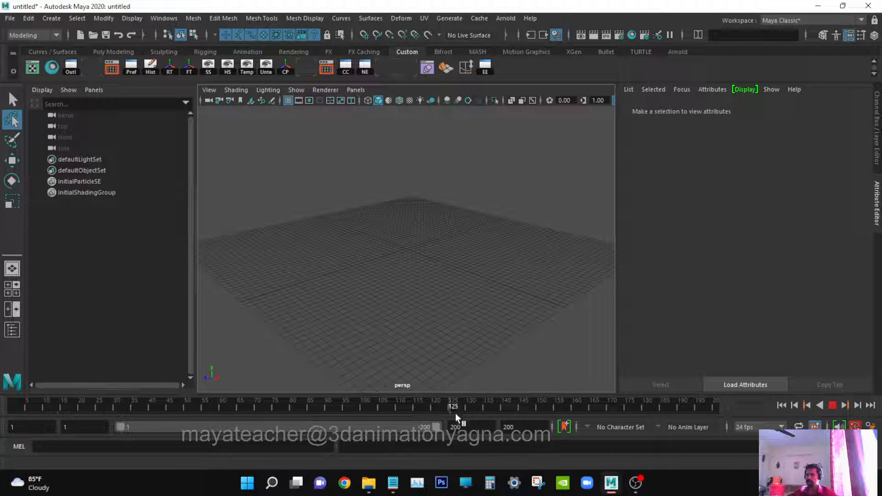
pyautogui.hotkey('alt', 'v')
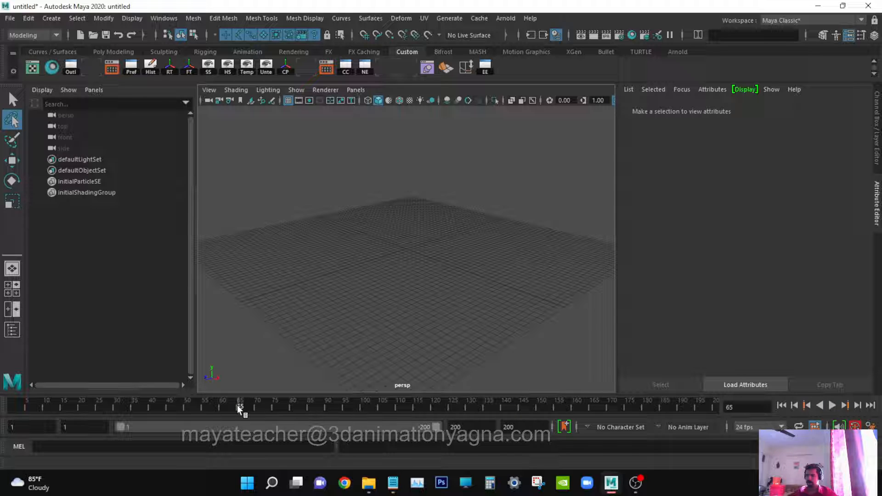
pyautogui.hotkey('alt', 'v')
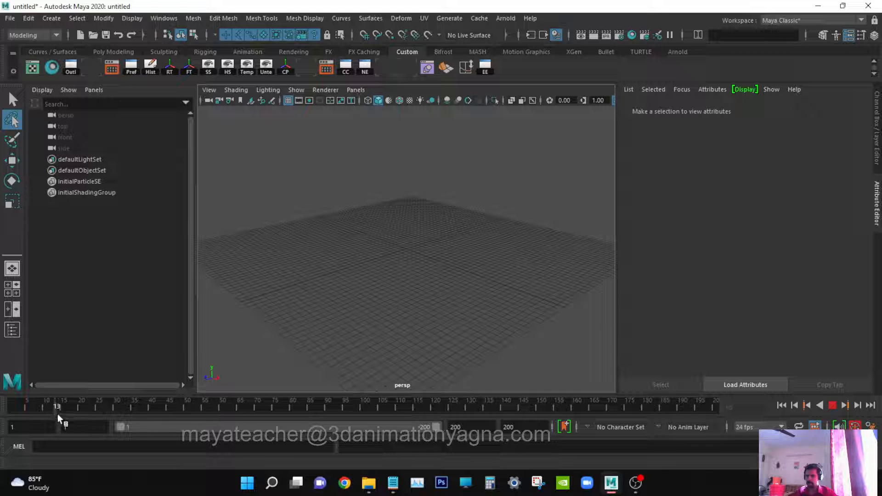
pyautogui.moveTo(415, 413); pyautogui.dragTo(124, 415)
pyautogui.moveTo(319, 410); pyautogui.dragTo(331, 416)
pyautogui.moveTo(532, 419); pyautogui.dragTo(257, 419)
pyautogui.moveTo(67, 413)
pyautogui.mouseDown()
pyautogui.moveTo(7, 418)
pyautogui.moveTo(427, 412)
pyautogui.moveTo(13, 408)
pyautogui.mouseUp()
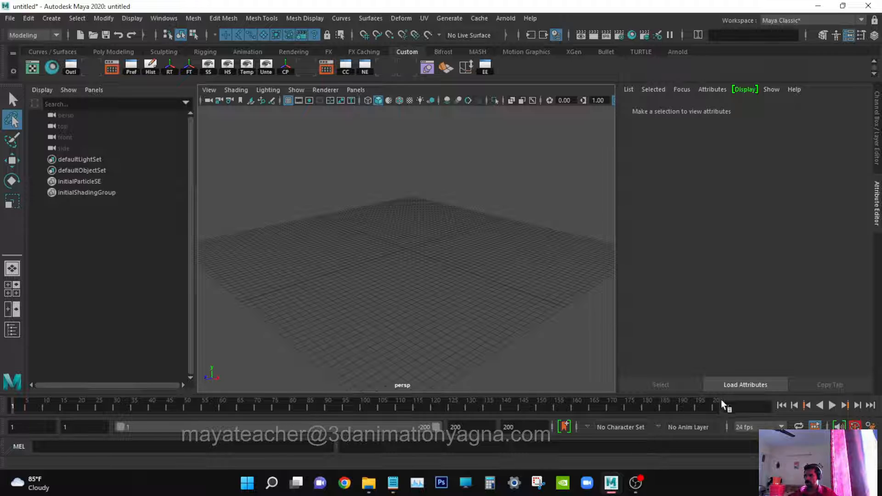
# Step: Move the current time to frame 200 and set the playback range's end time to 250
pyautogui.moveTo(708, 407); pyautogui.dragTo(721, 410)
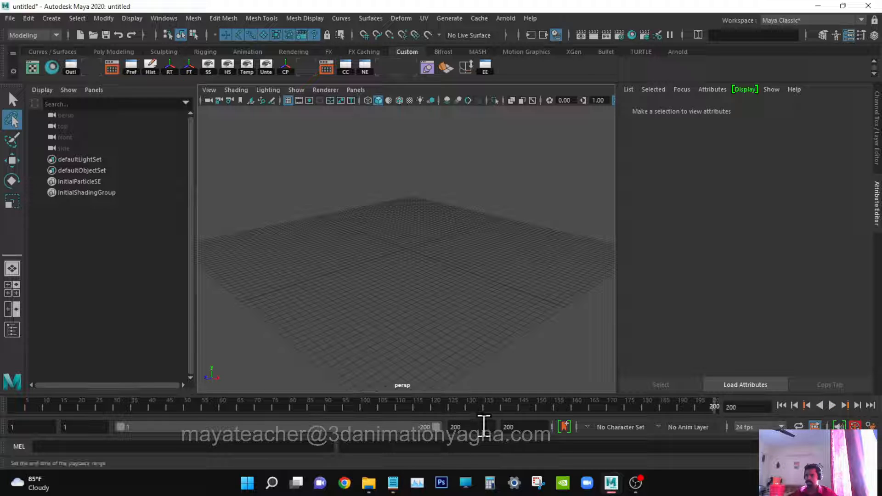
pyautogui.doubleClick(462, 427)
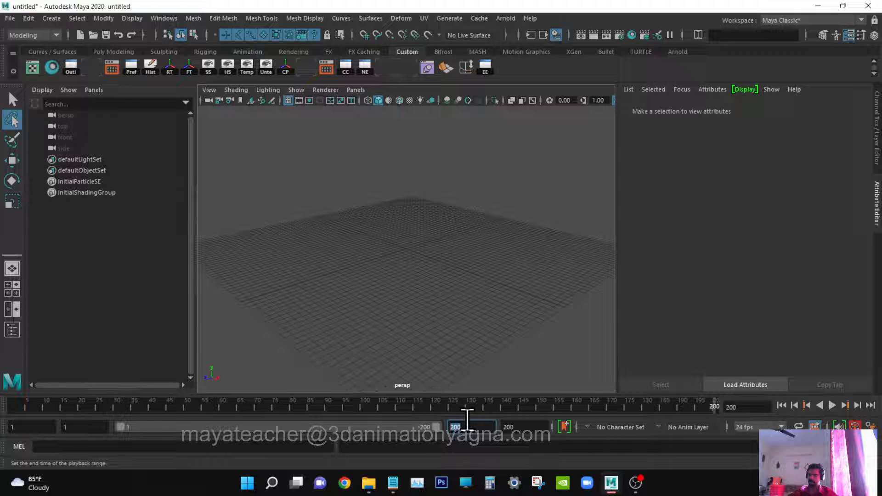
pyautogui.write('250')
pyautogui.press('Return')
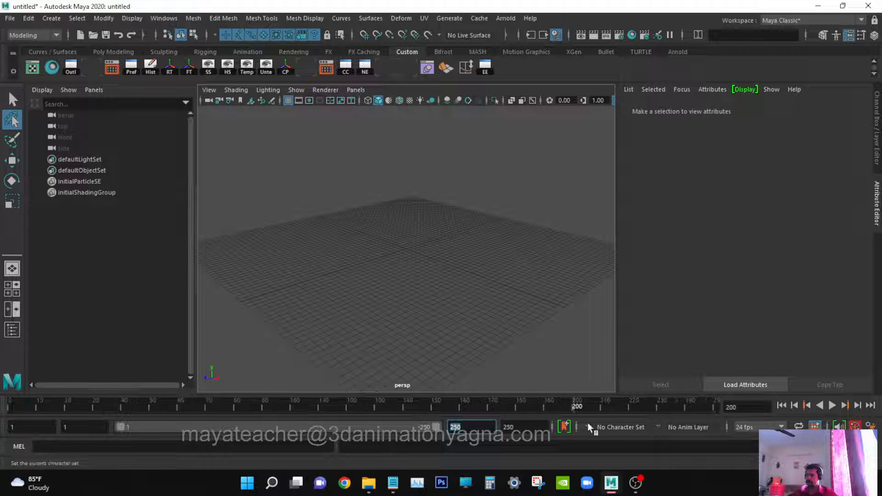
# Step: Scrub to frame 250, set the playback range's start time to -50, and play the timeline from frame -50
pyautogui.moveTo(602, 403); pyautogui.dragTo(717, 409)
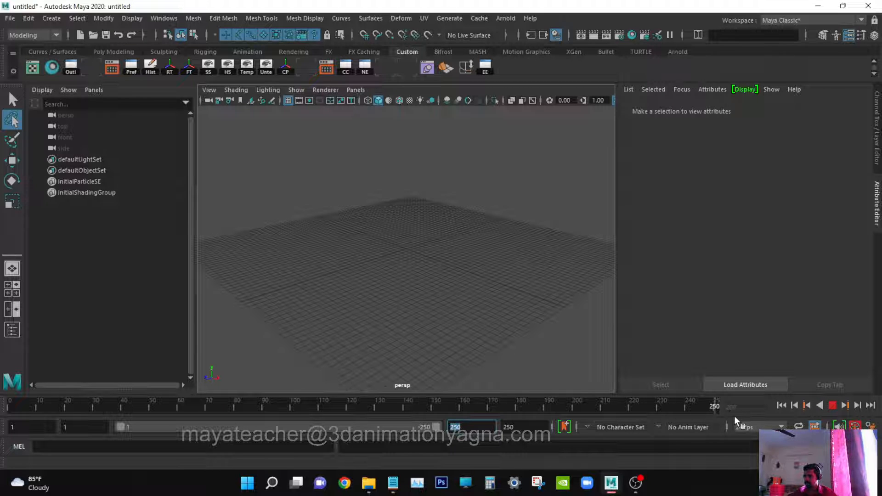
pyautogui.moveTo(88, 430); pyautogui.dragTo(17, 428)
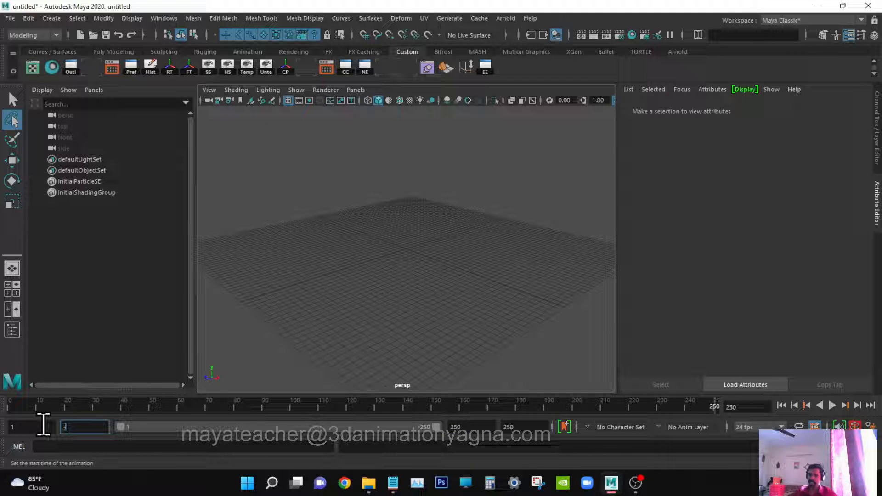
pyautogui.write('-50')
pyautogui.press('Return')
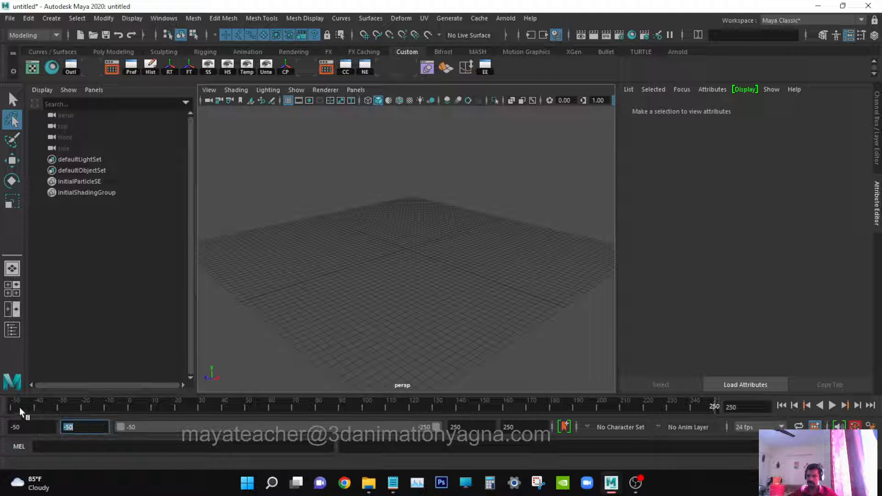
pyautogui.click(15, 407)
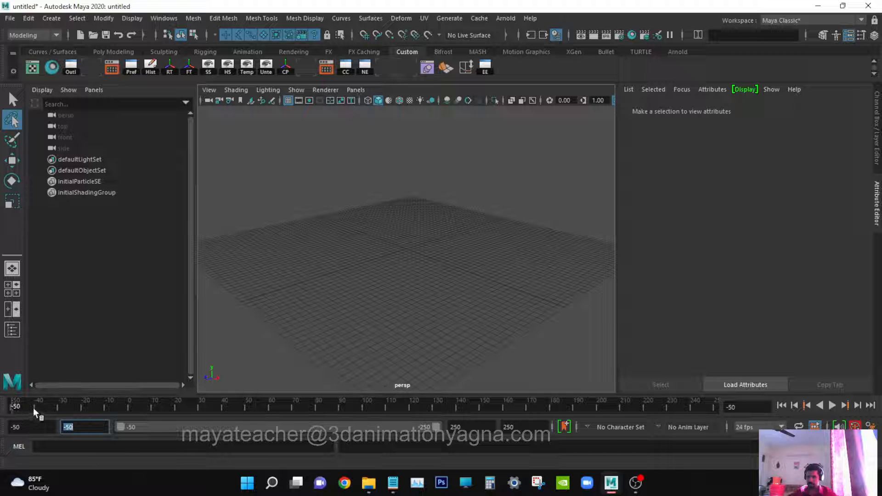
pyautogui.hotkey('alt', 'v')
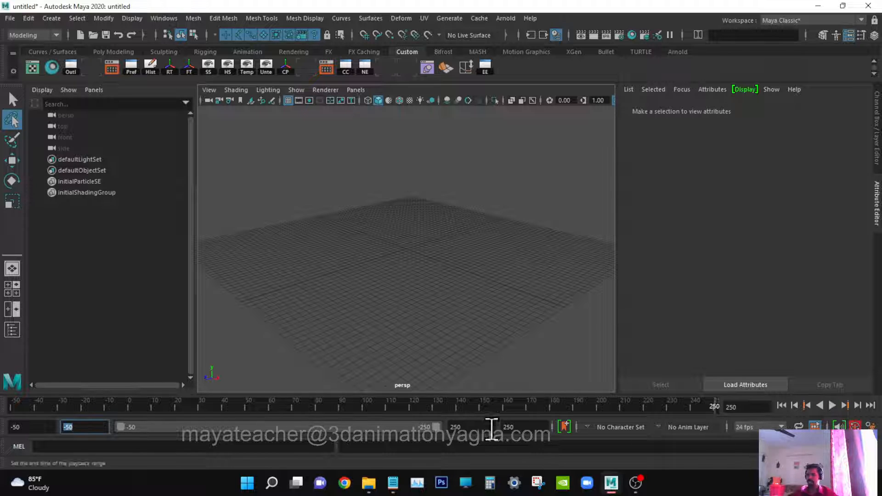
# Step: Set the animation end time to 50 and start time to 1, and briefly play the frame range
pyautogui.moveTo(492, 428); pyautogui.dragTo(423, 423)
pyautogui.doubleClick(511, 425)
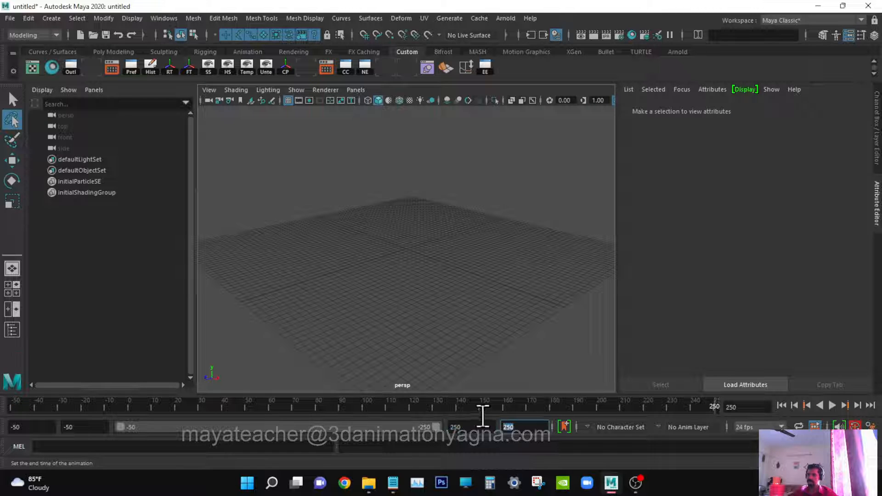
pyautogui.write('50')
pyautogui.press('Return')
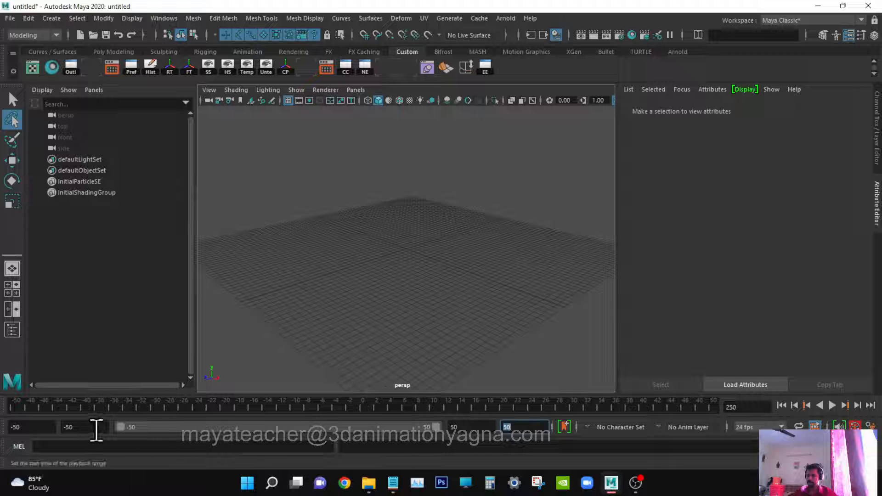
pyautogui.doubleClick(28, 427)
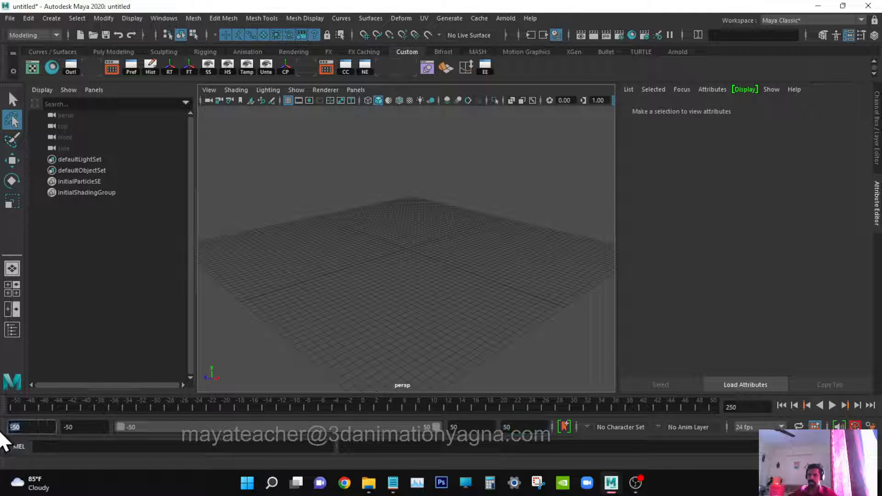
pyautogui.write('1')
pyautogui.press('Return')
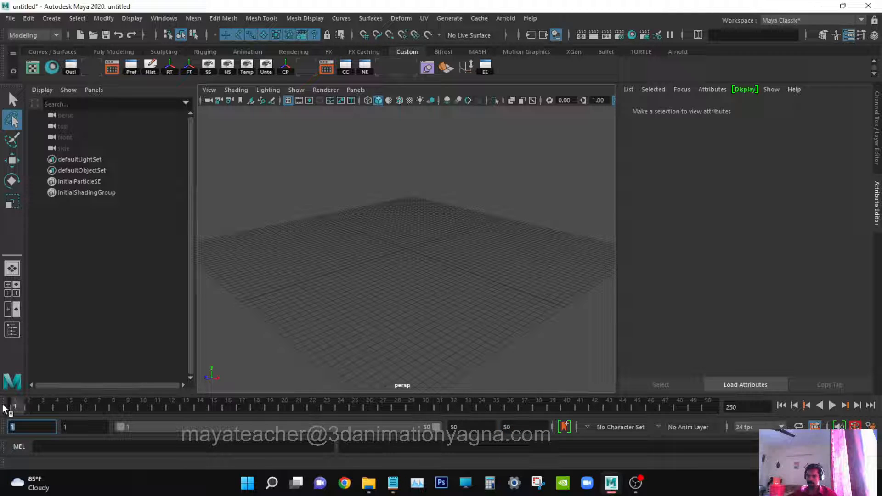
pyautogui.hotkey('alt', 'v')
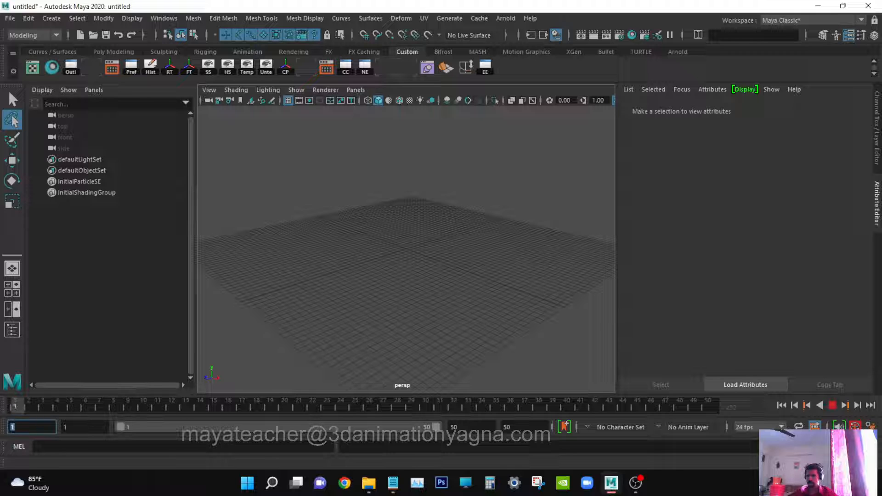
pyautogui.hotkey('alt', 'v')
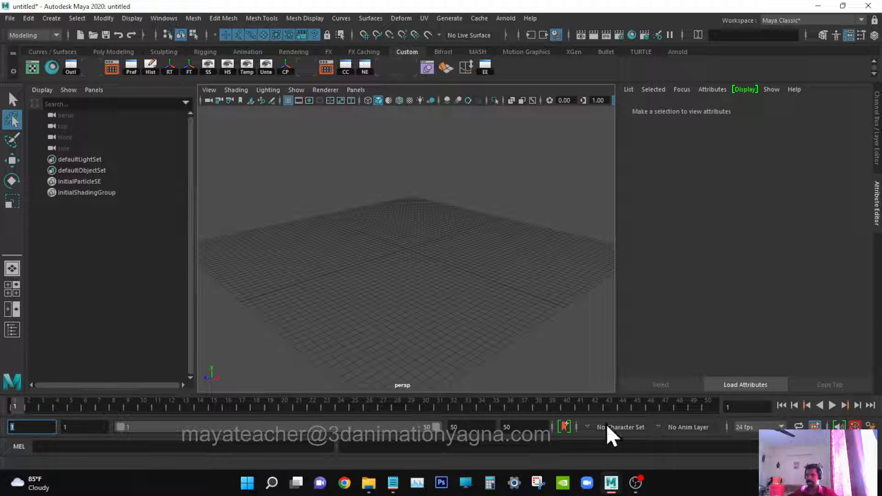
# Step: Place the cursor in the MEL command line and its output field, and play and stop the timeline
pyautogui.click(60, 448)
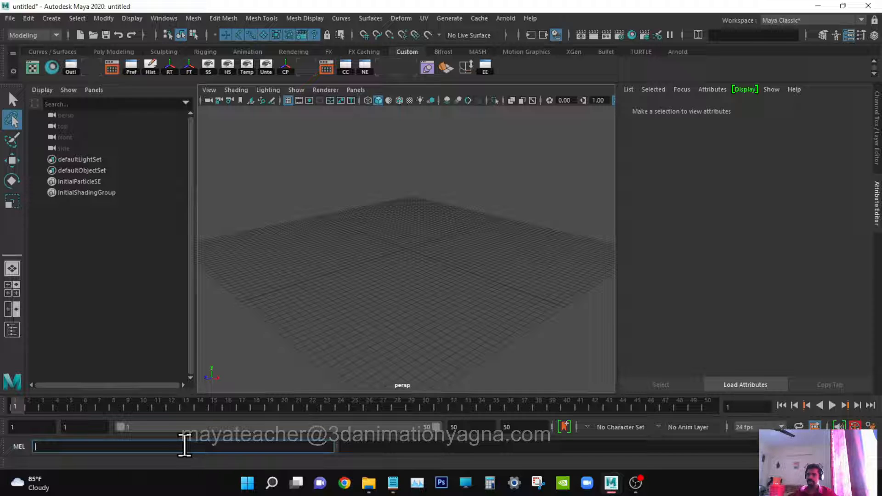
pyautogui.click(391, 447)
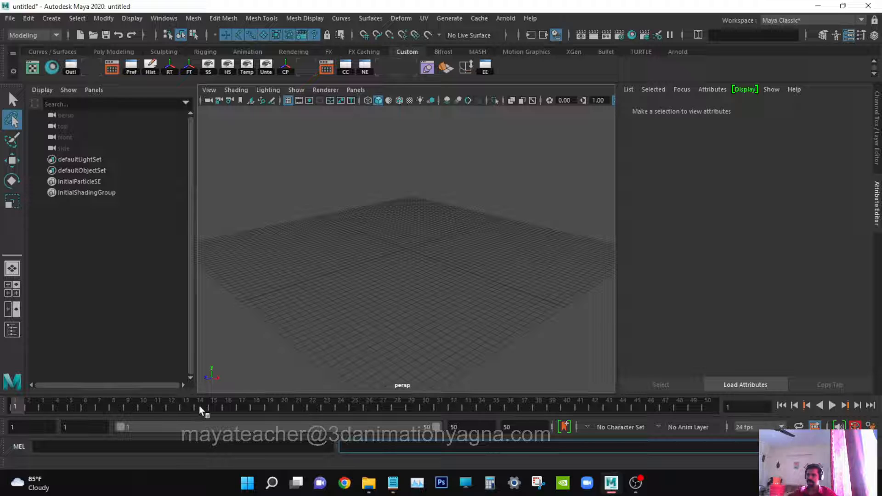
pyautogui.hotkey('alt', 'v')
pyautogui.hotkey('alt', 'v')
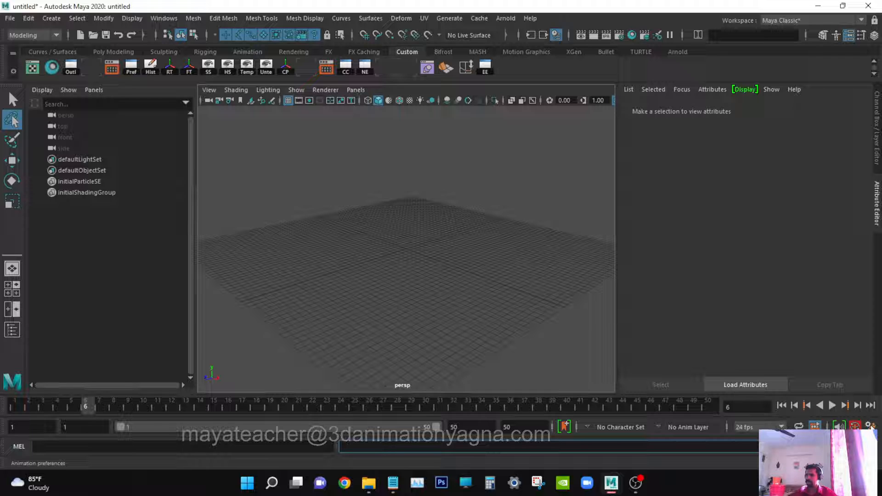
# Step: Open the animation preferences, review the Interface, UI Elements, Help, Display, Settings, Time Slider and Undo categories, and close them
pyautogui.click(870, 426)
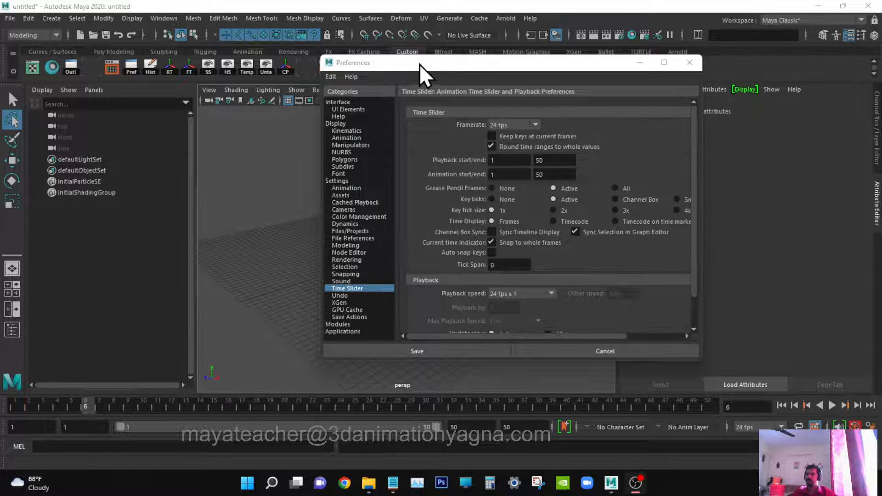
pyautogui.moveTo(421, 63); pyautogui.dragTo(402, 67)
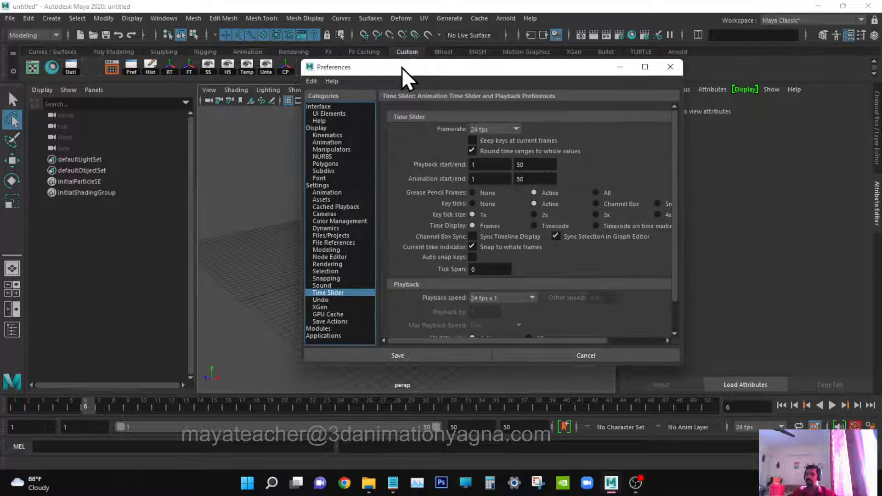
pyautogui.click(340, 106)
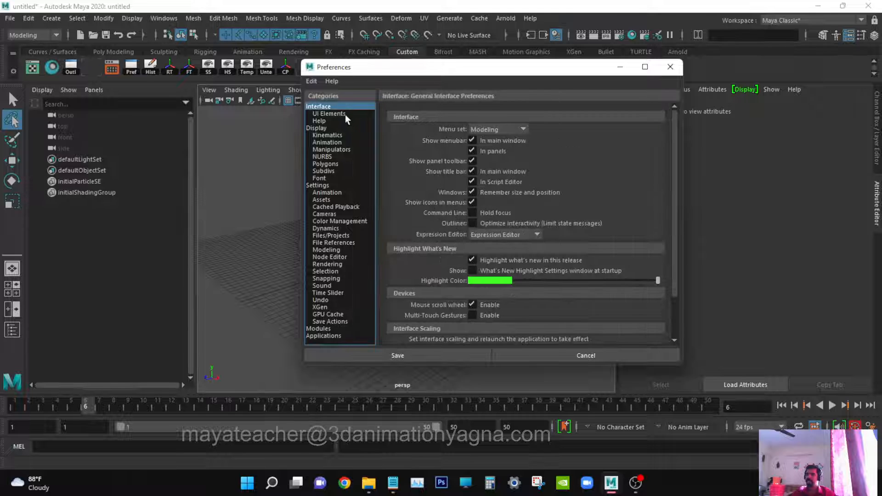
pyautogui.click(345, 115)
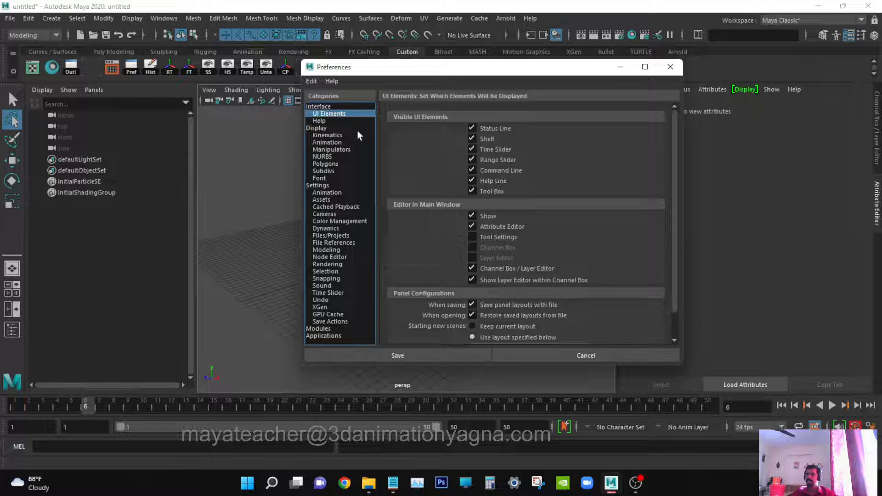
pyautogui.click(341, 120)
pyautogui.click(341, 128)
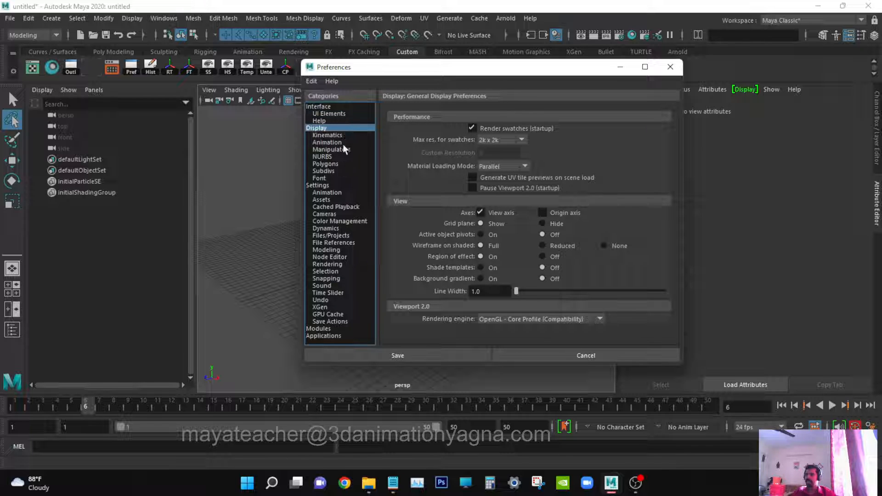
pyautogui.click(349, 112)
pyautogui.click(337, 186)
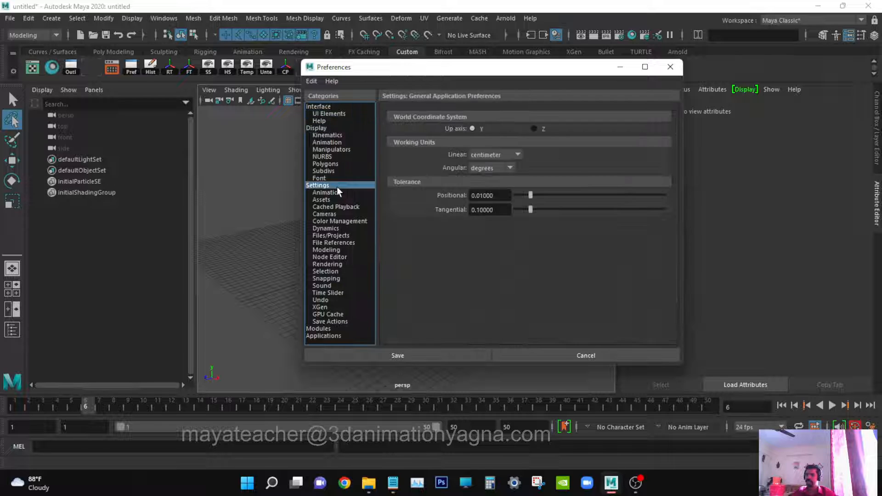
pyautogui.click(341, 293)
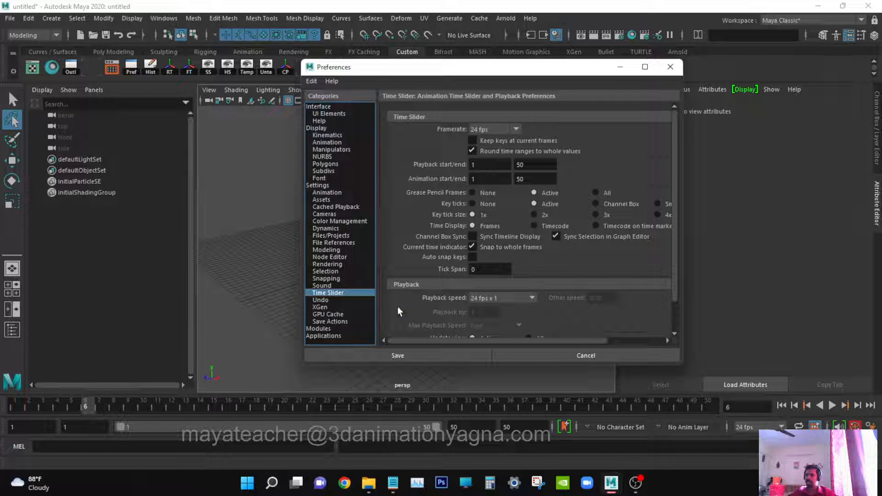
pyautogui.click(335, 300)
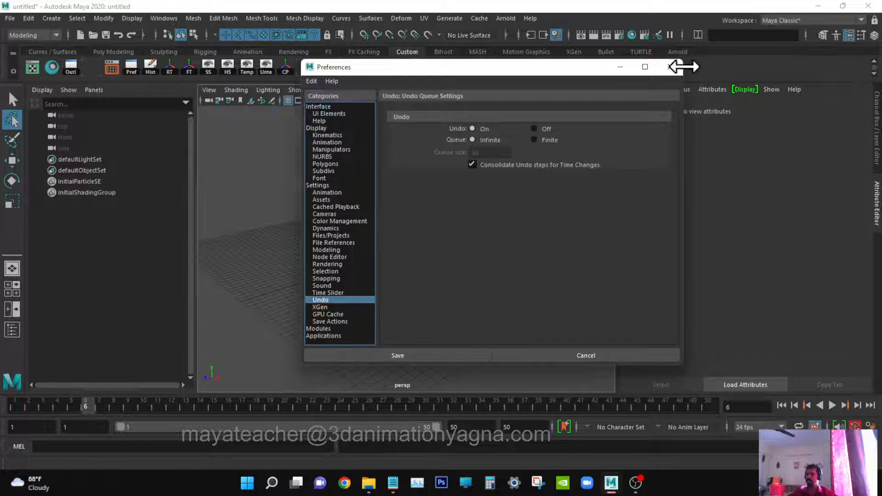
pyautogui.click(672, 67)
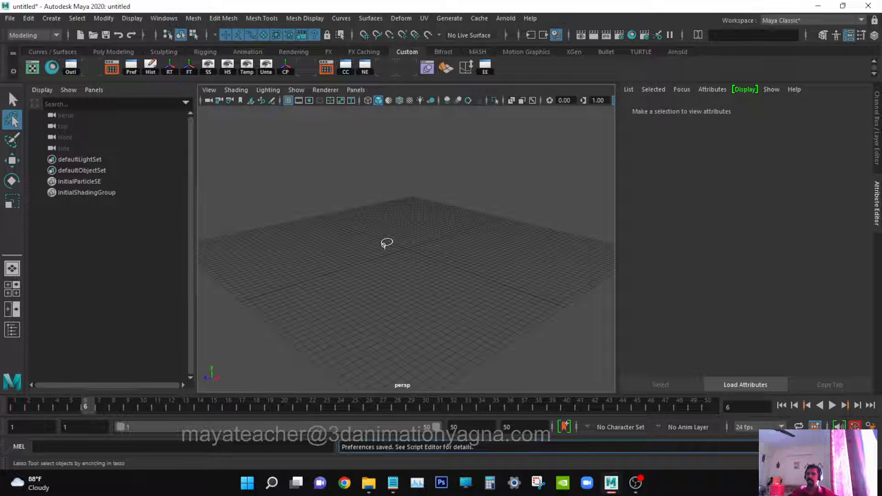
# Step: Open and widen the Project Window, examine its Scenes, Source Images and Images folder locations, and close it
pyautogui.click(10, 19)
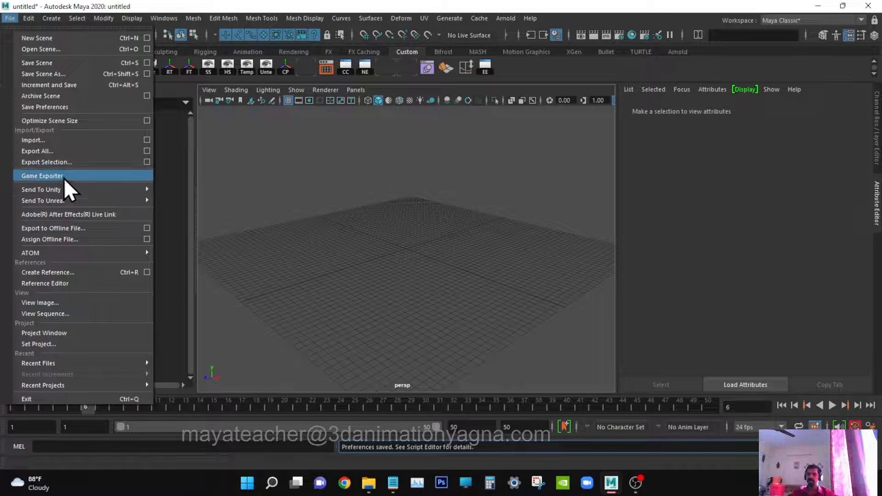
pyautogui.click(81, 332)
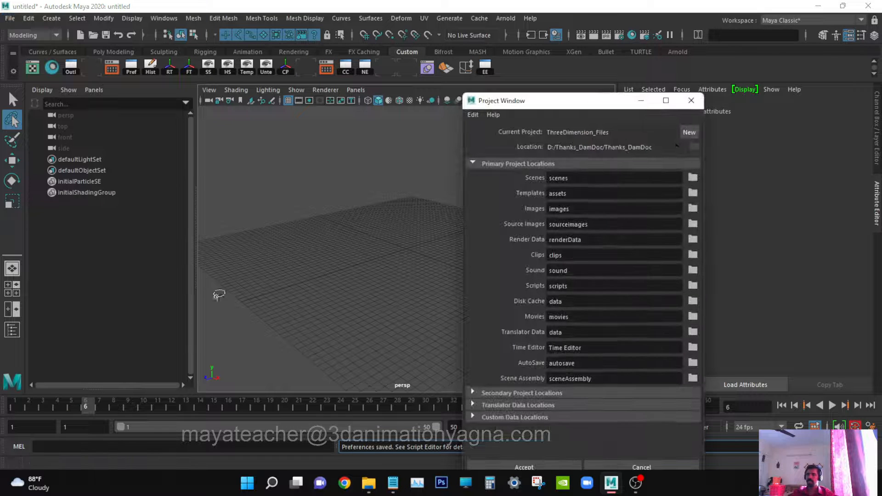
pyautogui.moveTo(558, 107); pyautogui.dragTo(472, 77)
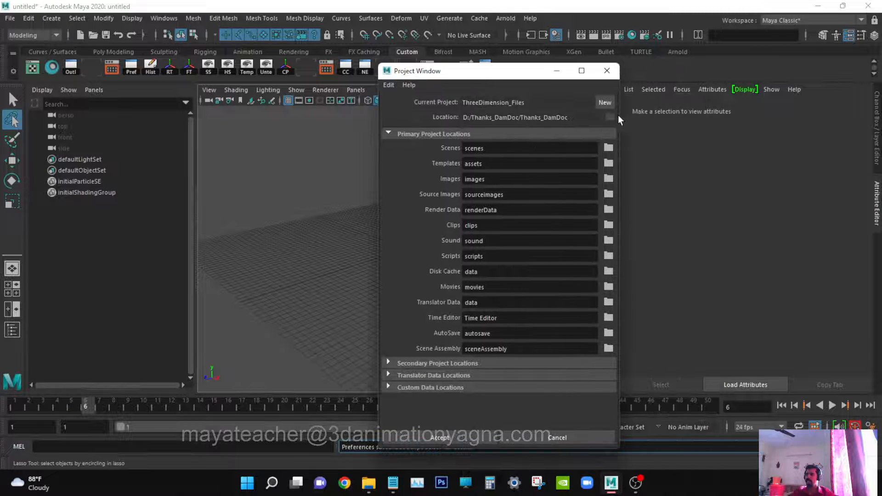
pyautogui.moveTo(618, 115); pyautogui.dragTo(751, 120)
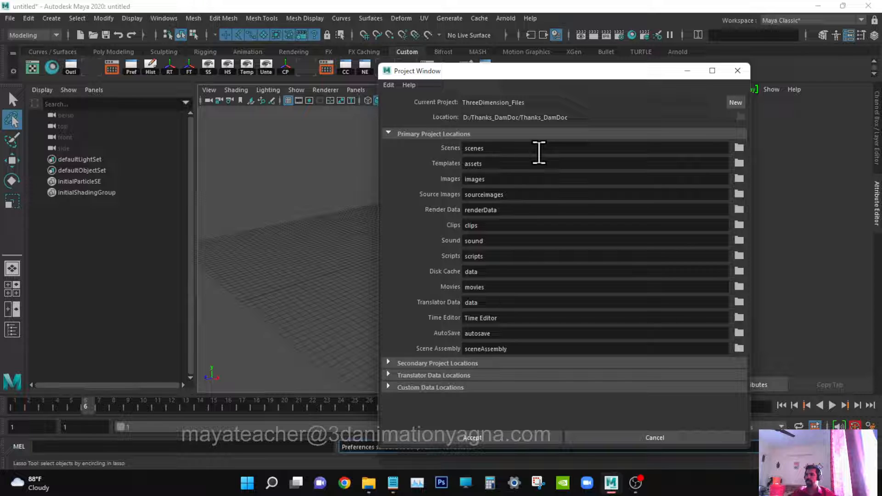
pyautogui.doubleClick(496, 148)
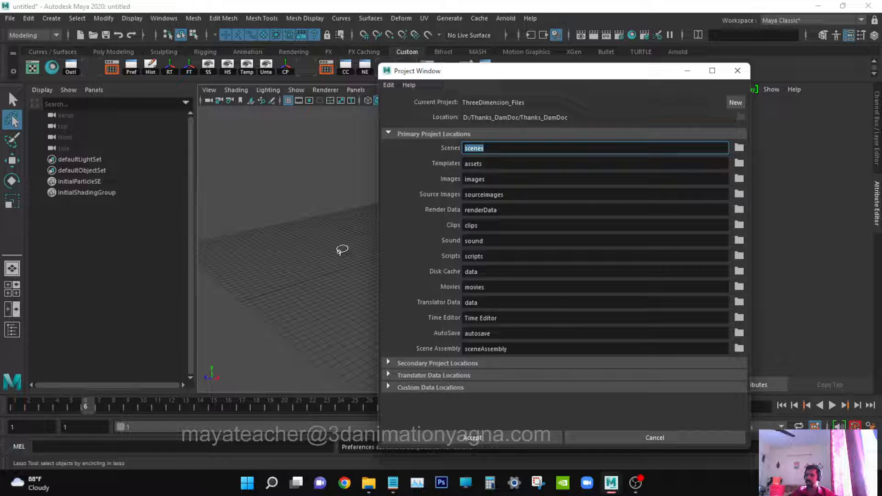
pyautogui.click(496, 146)
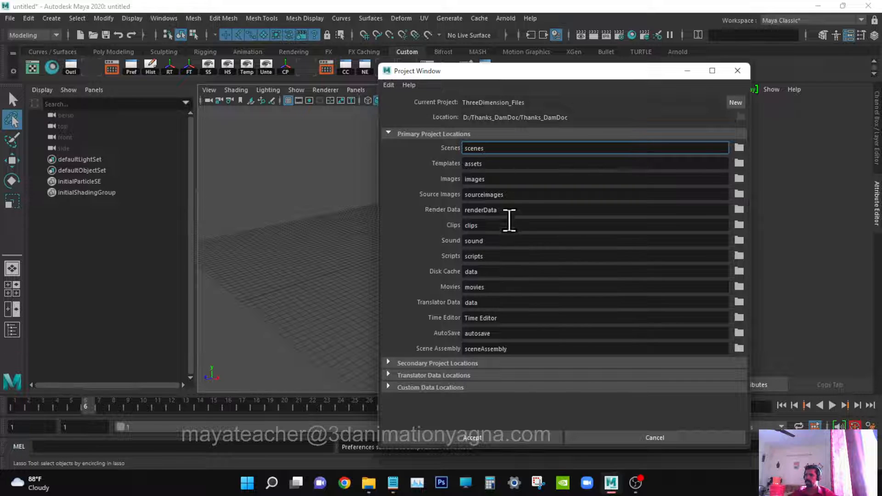
pyautogui.moveTo(506, 194); pyautogui.dragTo(460, 198)
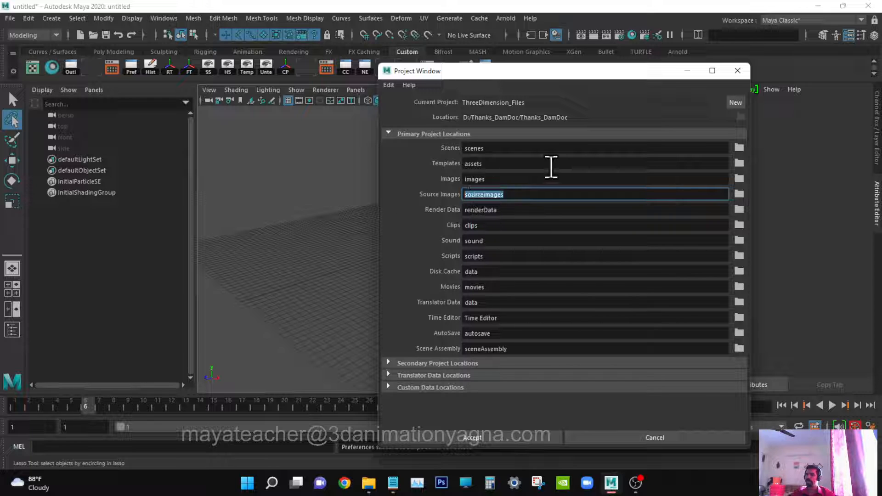
pyautogui.doubleClick(506, 179)
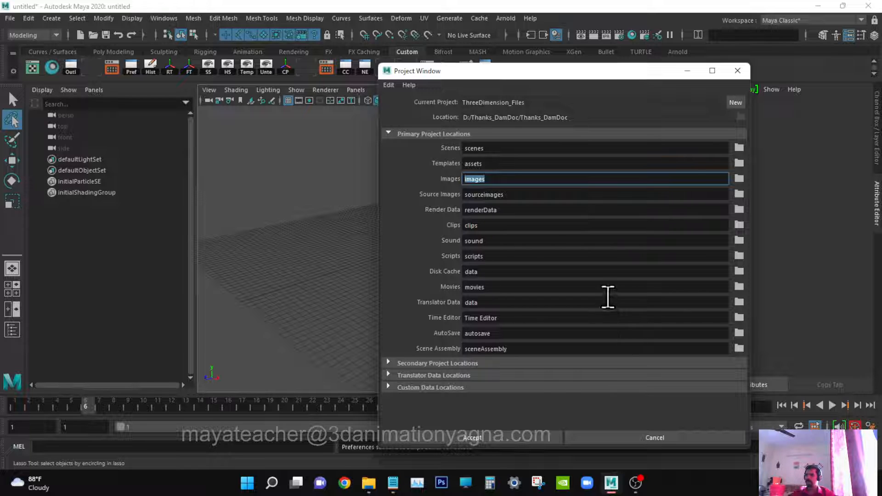
pyautogui.click(737, 71)
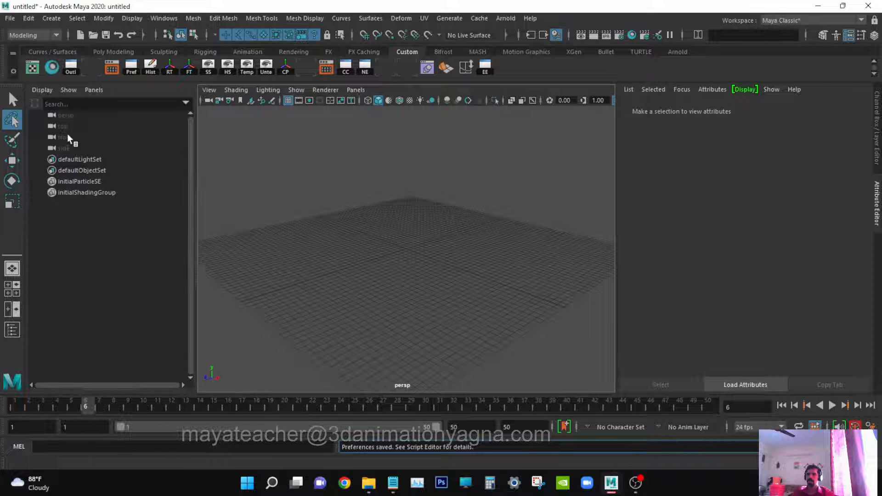
# Step: Activate the Select, Lasso, Move, Rotate and Scale tools in turn, and finish with the Select tool
pyautogui.click(13, 99)
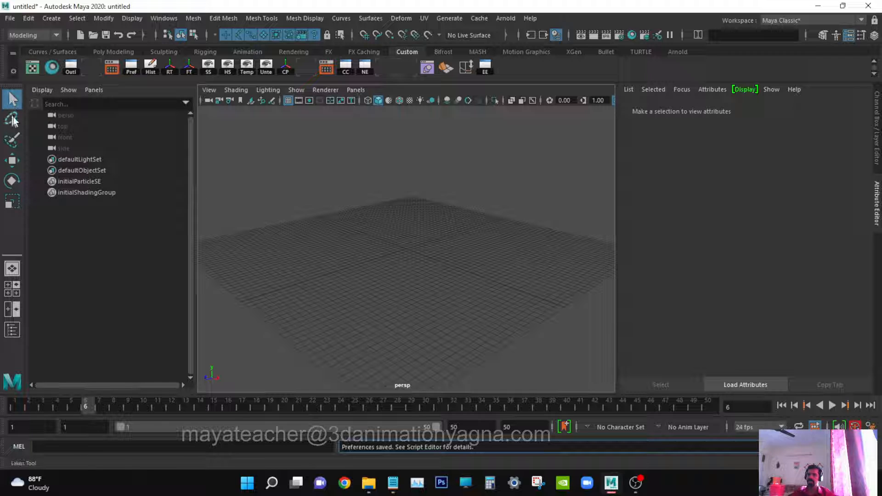
pyautogui.click(13, 121)
pyautogui.click(13, 161)
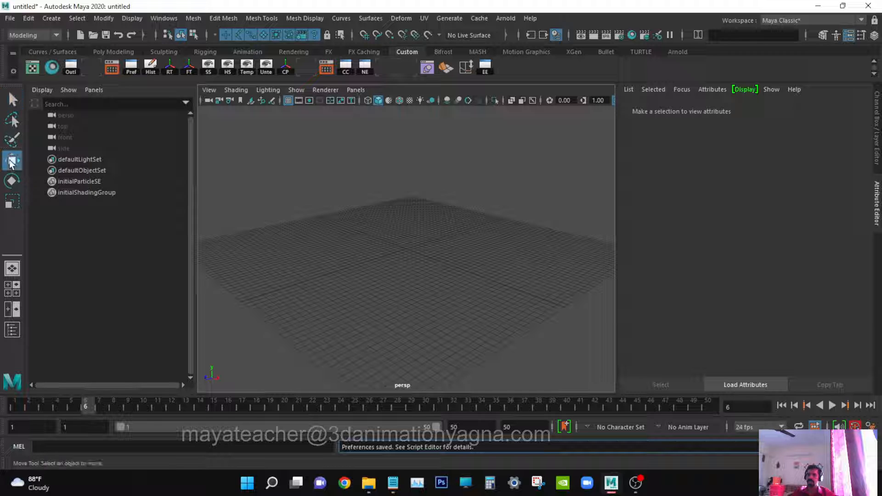
pyautogui.click(13, 181)
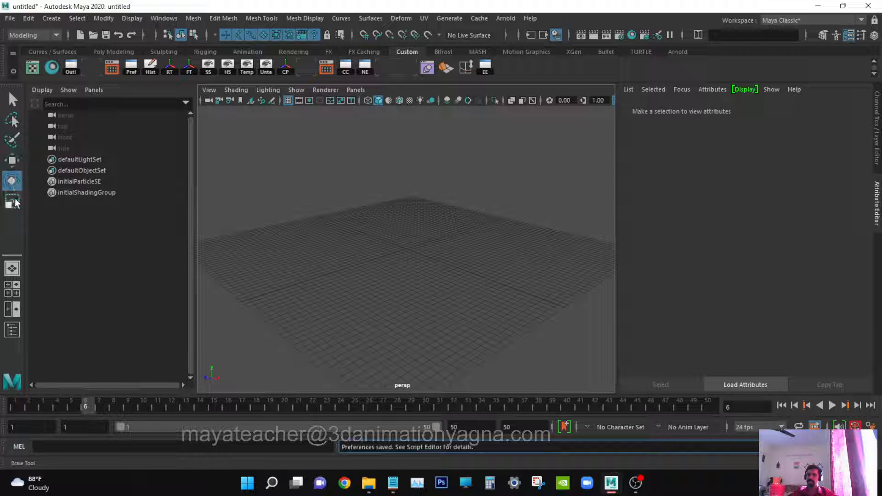
pyautogui.click(13, 203)
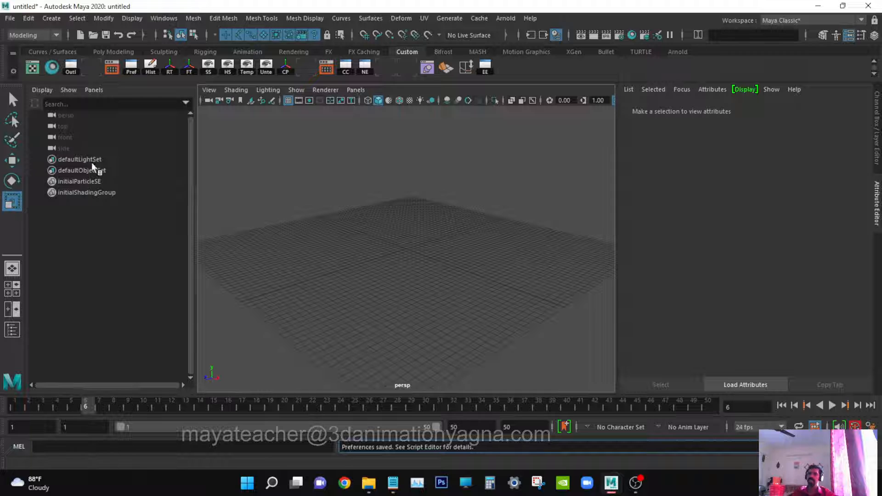
pyautogui.click(12, 101)
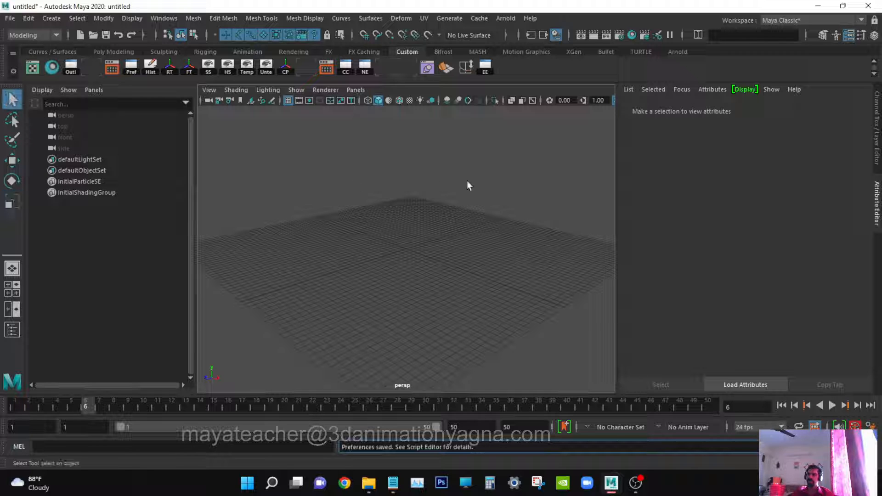
# Step: Show the Channel Box, create a NURBS sphere at the origin, and return to the Select tool
pyautogui.click(876, 36)
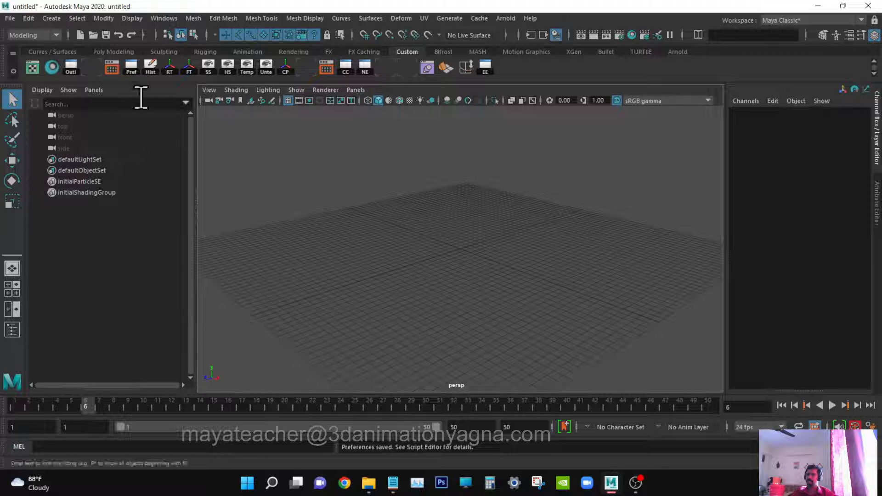
pyautogui.click(48, 19)
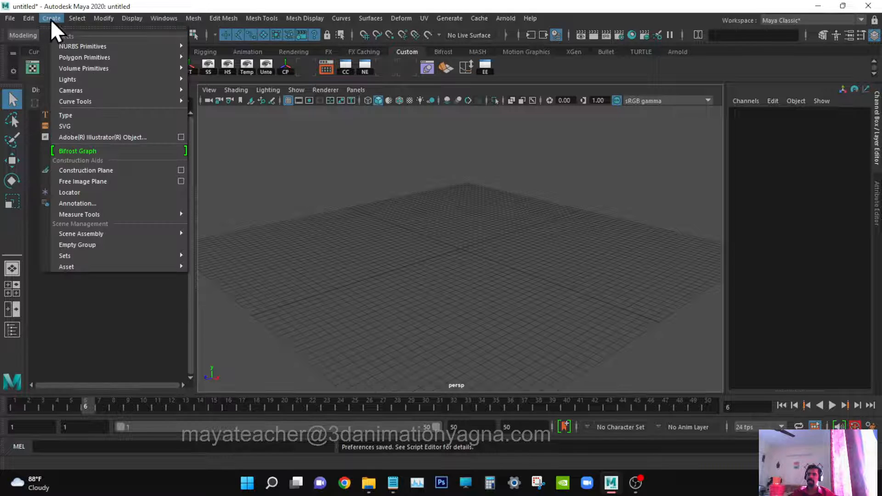
pyautogui.moveTo(79, 55)
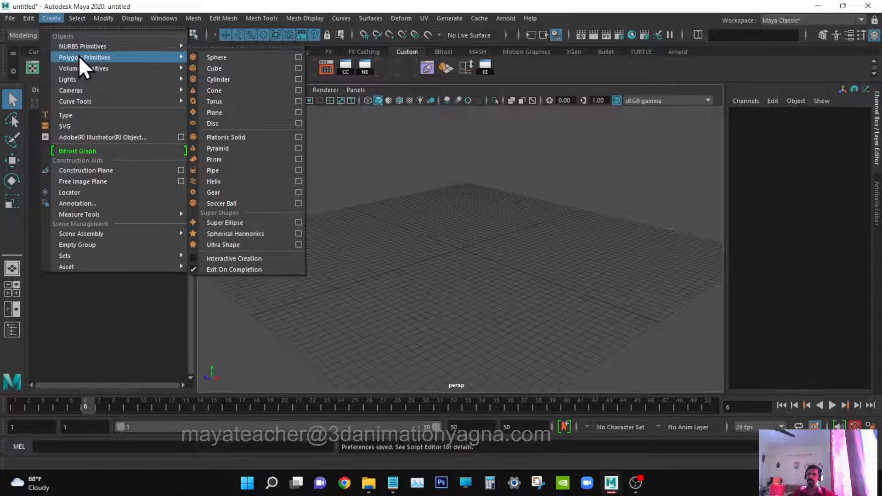
pyautogui.moveTo(137, 47)
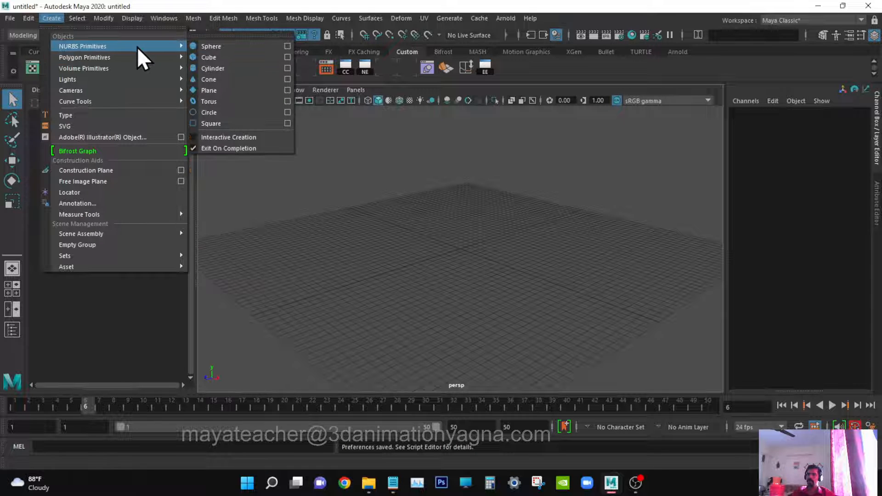
pyautogui.click(227, 47)
pyautogui.press('r')
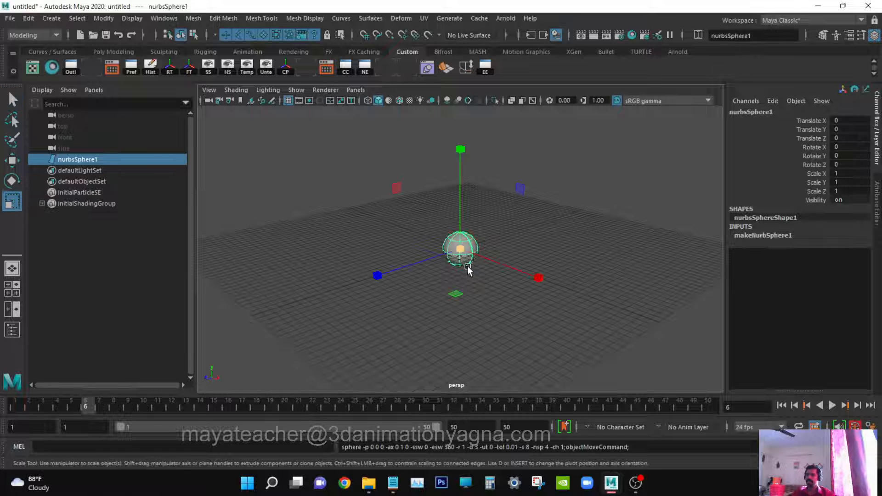
pyautogui.press('q')
# Step: Examine the new NURBS sphere up close from several angles in the perspective view
pyautogui.scroll(3, 472, 284)
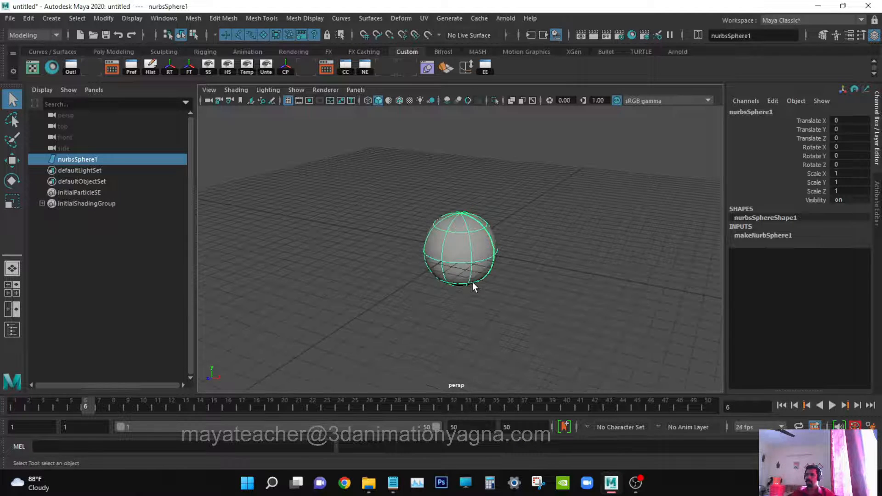
pyautogui.scroll(1, 473, 283)
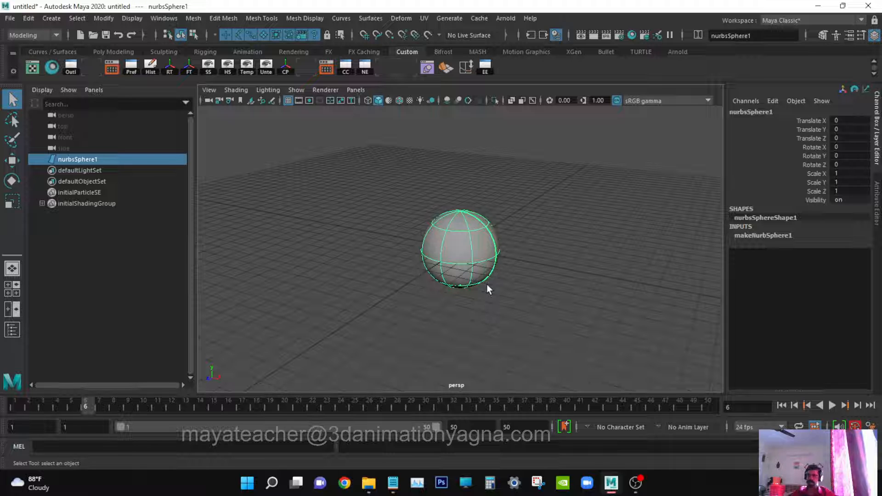
pyautogui.scroll(1, 473, 288)
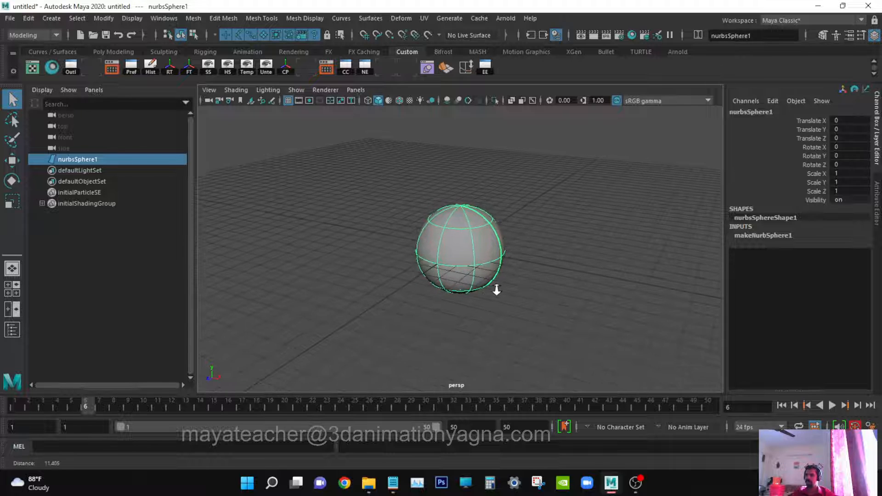
pyautogui.keyDown('alt'); pyautogui.moveTo(492, 283); pyautogui.dragTo(454, 279); pyautogui.keyUp('alt')
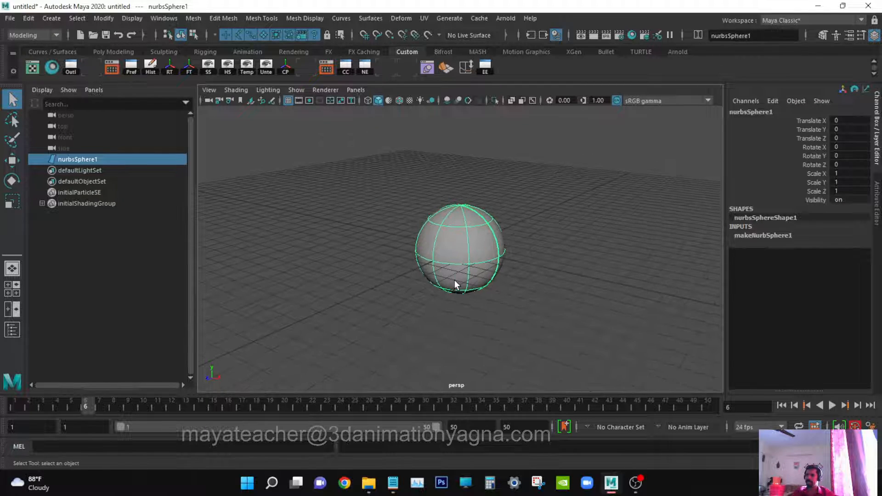
pyautogui.keyDown('alt'); pyautogui.moveTo(453, 282); pyautogui.dragTo(515, 309, button='right'); pyautogui.keyUp('alt')
pyautogui.keyDown('alt'); pyautogui.moveTo(514, 310); pyautogui.dragTo(462, 309); pyautogui.keyUp('alt')
pyautogui.keyDown('alt'); pyautogui.moveTo(461, 309); pyautogui.dragTo(528, 308, button='right'); pyautogui.keyUp('alt')
pyautogui.keyDown('alt'); pyautogui.moveTo(488, 330); pyautogui.dragTo(441, 317); pyautogui.keyUp('alt')
pyautogui.keyDown('alt'); pyautogui.moveTo(599, 311); pyautogui.dragTo(577, 311); pyautogui.keyUp('alt')
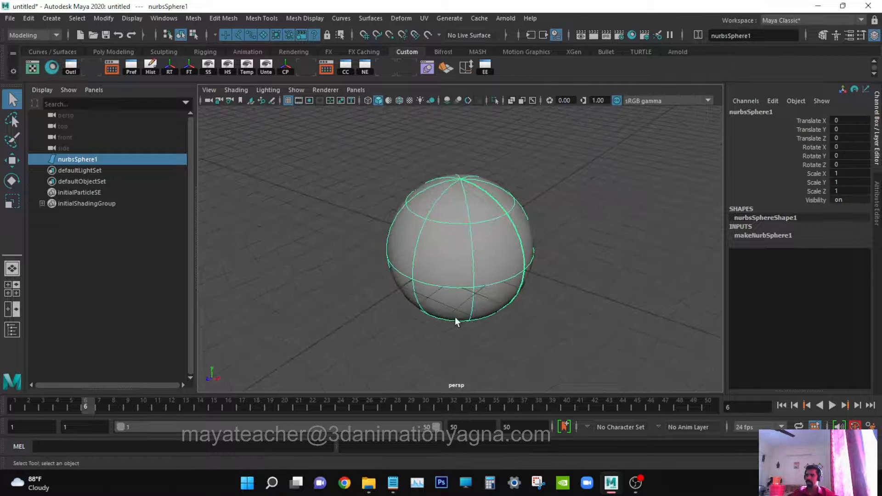
pyautogui.keyDown('alt'); pyautogui.moveTo(463, 322); pyautogui.dragTo(400, 222); pyautogui.keyUp('alt')
# Step: Review the NURBS primitive types available for creation without creating another object
pyautogui.click(52, 18)
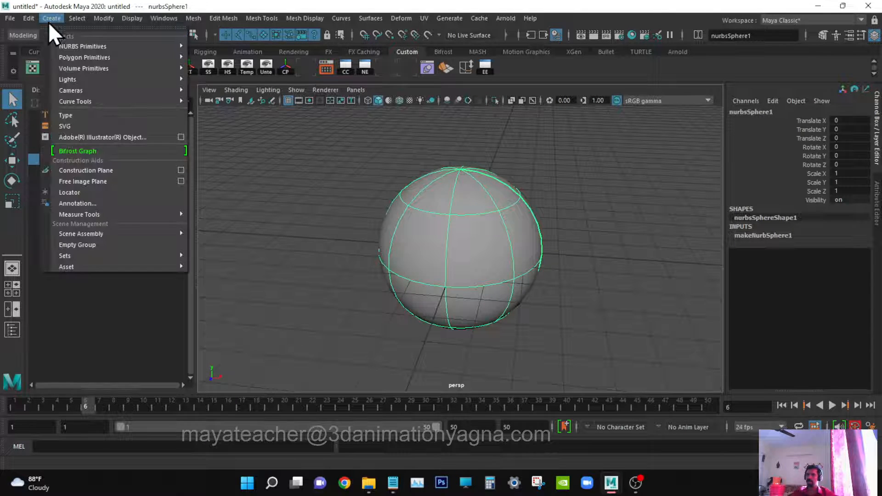
pyautogui.moveTo(59, 46)
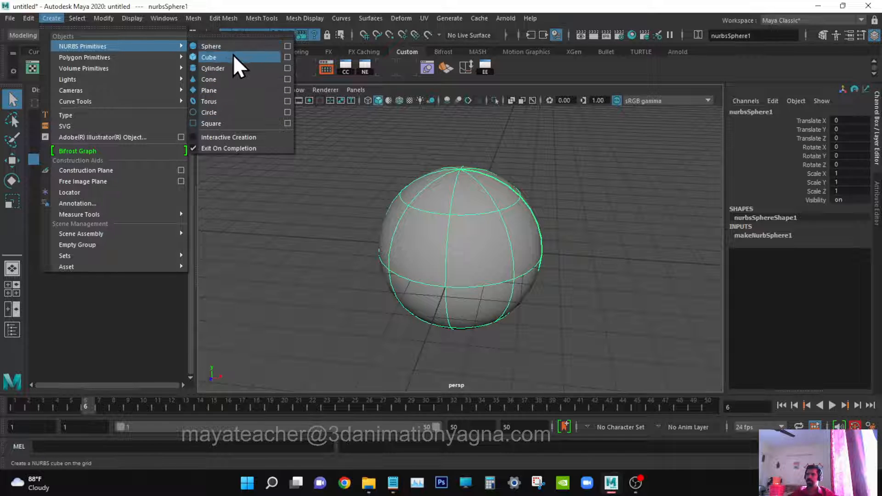
pyautogui.click(388, 2)
# Step: Examine the shaded sphere's smooth surface and its horizontal and vertical curves from different angles
pyautogui.keyDown('alt'); pyautogui.moveTo(481, 334); pyautogui.dragTo(479, 326); pyautogui.keyUp('alt')
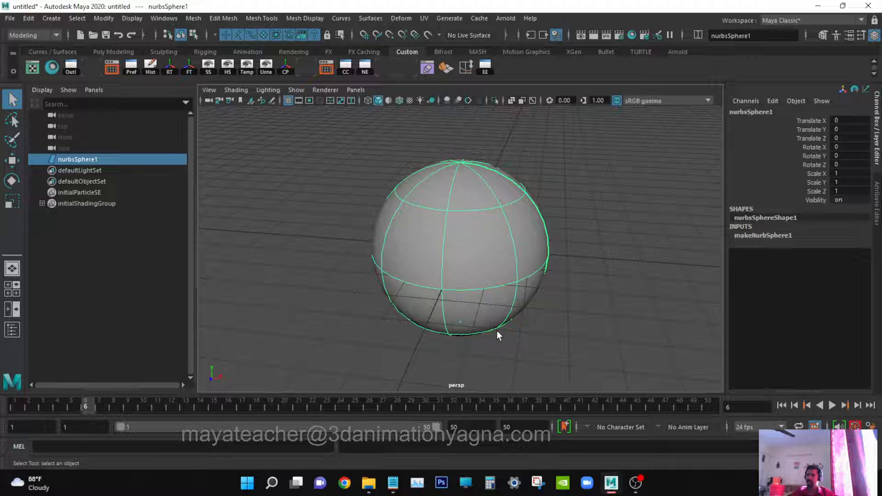
pyautogui.moveTo(486, 330)
pyautogui.keyDown('alt'); pyautogui.mouseDown()
pyautogui.moveTo(530, 327)
pyautogui.moveTo(490, 331)
pyautogui.moveTo(479, 322)
pyautogui.mouseUp(); pyautogui.keyUp('alt')
pyautogui.keyDown('alt'); pyautogui.moveTo(479, 321); pyautogui.dragTo(492, 320, button='right'); pyautogui.keyUp('alt')
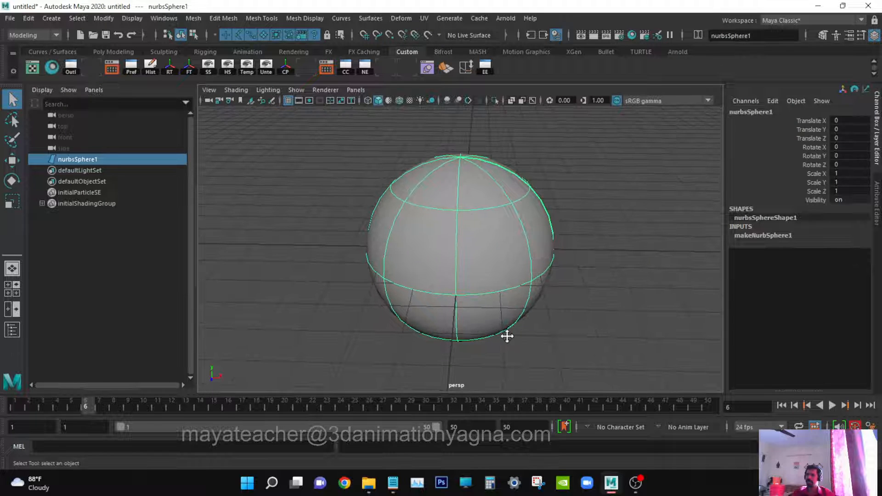
pyautogui.keyDown('alt'); pyautogui.moveTo(506, 335); pyautogui.dragTo(458, 320); pyautogui.keyUp('alt')
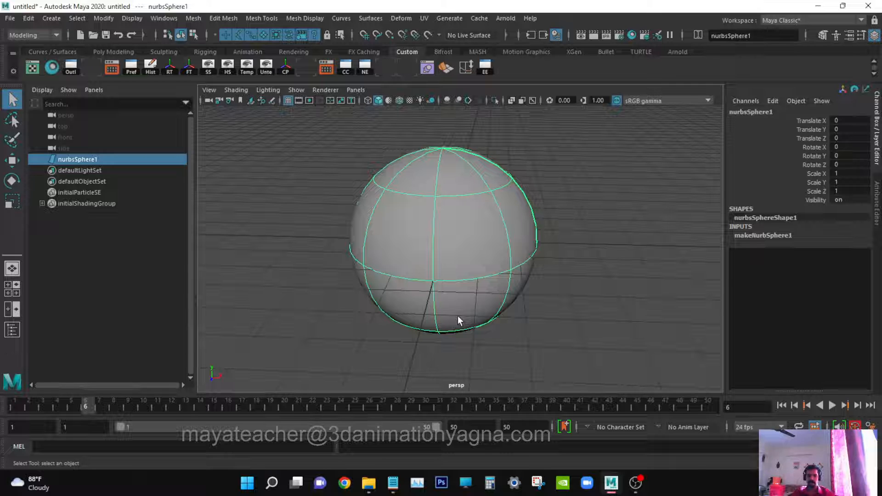
pyautogui.keyDown('alt'); pyautogui.moveTo(547, 305); pyautogui.dragTo(513, 265); pyautogui.keyUp('alt')
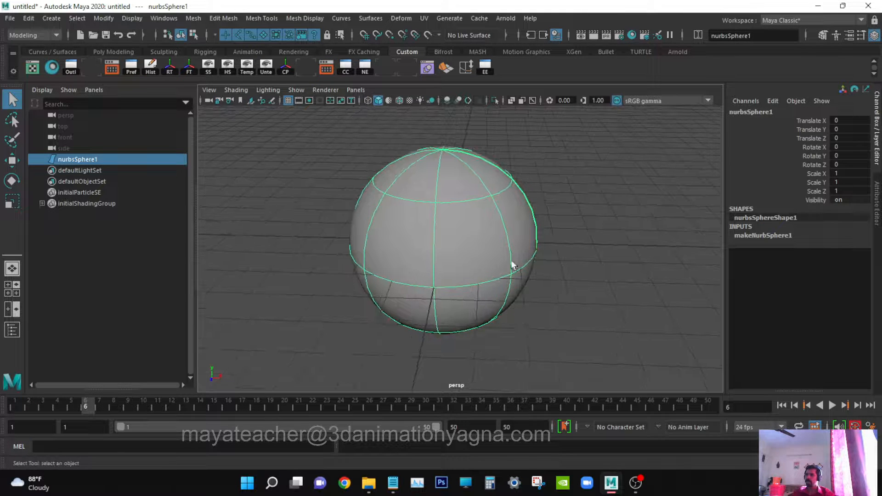
pyautogui.keyDown('alt'); pyautogui.moveTo(467, 191); pyautogui.dragTo(482, 177); pyautogui.keyUp('alt')
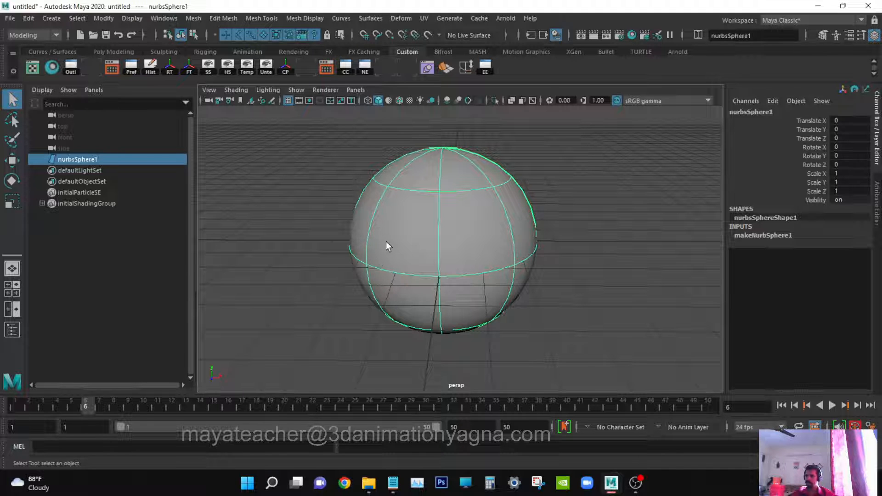
pyautogui.keyDown('alt'); pyautogui.moveTo(386, 242); pyautogui.dragTo(401, 246); pyautogui.keyUp('alt')
pyautogui.keyDown('alt'); pyautogui.moveTo(377, 275); pyautogui.dragTo(388, 288); pyautogui.keyUp('alt')
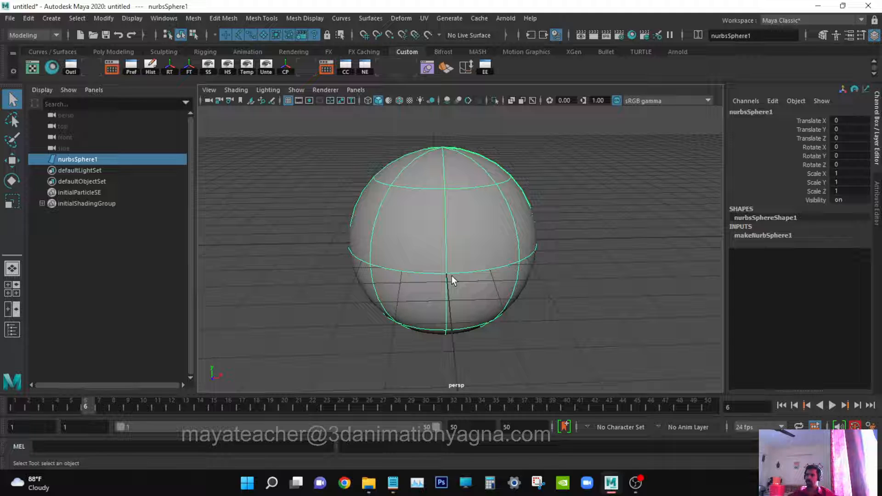
# Step: Switch the perspective view to wireframe display and examine the sphere's curves all around
pyautogui.press('4')
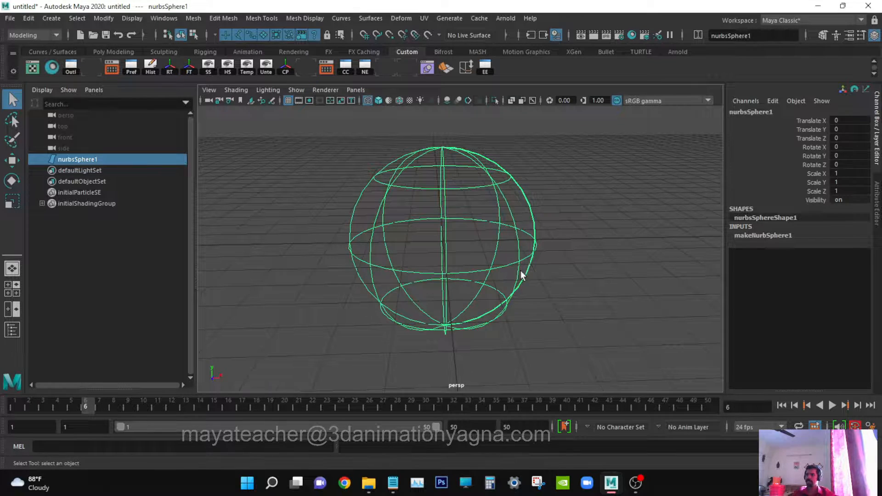
pyautogui.moveTo(523, 276)
pyautogui.keyDown('alt'); pyautogui.mouseDown()
pyautogui.moveTo(443, 276)
pyautogui.moveTo(493, 290)
pyautogui.moveTo(558, 272)
pyautogui.moveTo(459, 274)
pyautogui.moveTo(481, 299)
pyautogui.moveTo(520, 296)
pyautogui.moveTo(481, 287)
pyautogui.moveTo(492, 298)
pyautogui.moveTo(563, 290)
pyautogui.moveTo(506, 299)
pyautogui.moveTo(501, 289)
pyautogui.mouseUp(); pyautogui.keyUp('alt')
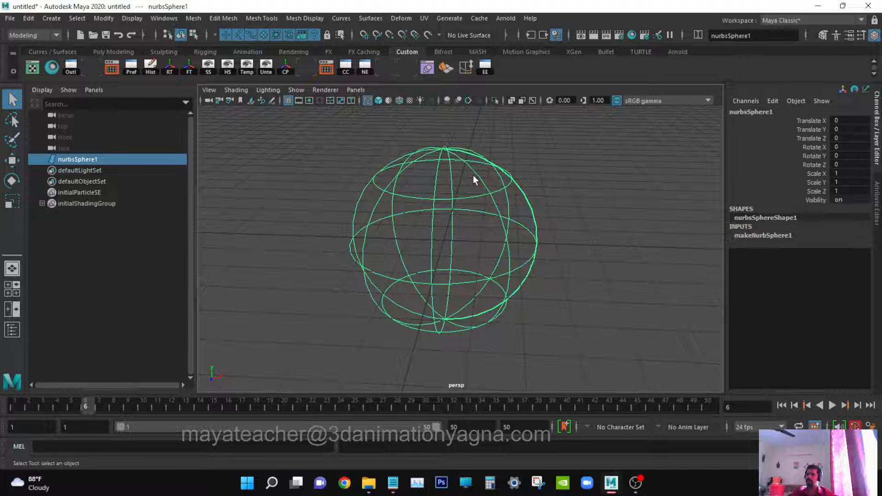
pyautogui.keyDown('alt'); pyautogui.moveTo(473, 181); pyautogui.dragTo(498, 239); pyautogui.keyUp('alt')
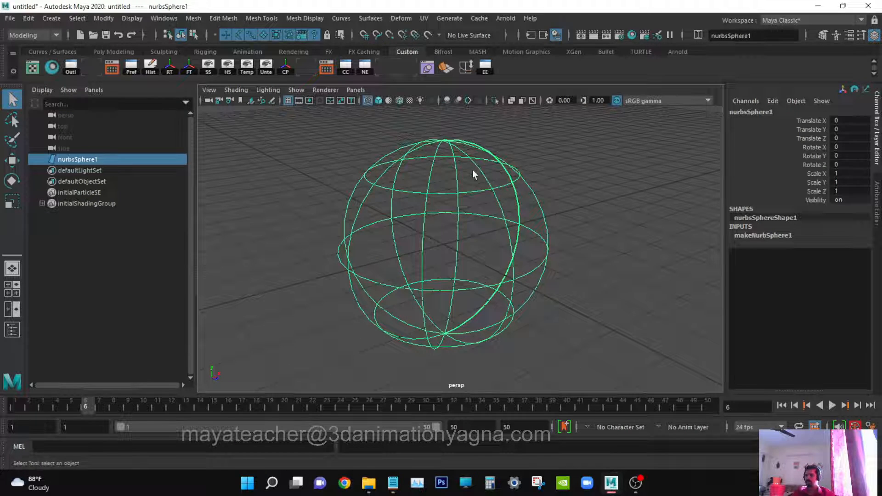
pyautogui.keyDown('alt'); pyautogui.moveTo(473, 171); pyautogui.dragTo(480, 190); pyautogui.keyUp('alt')
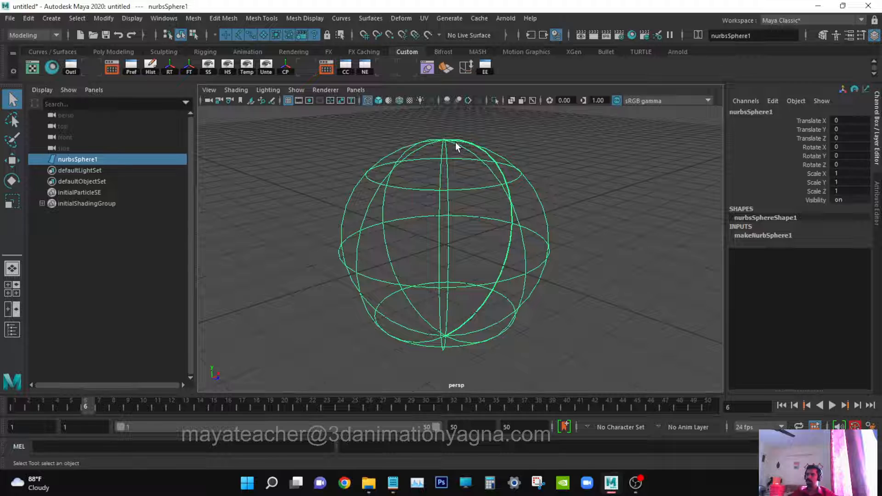
# Step: Deselect and reselect the sphere, switch to component selection mode, and select the single control vertex outside its upper-left side
pyautogui.click(494, 205)
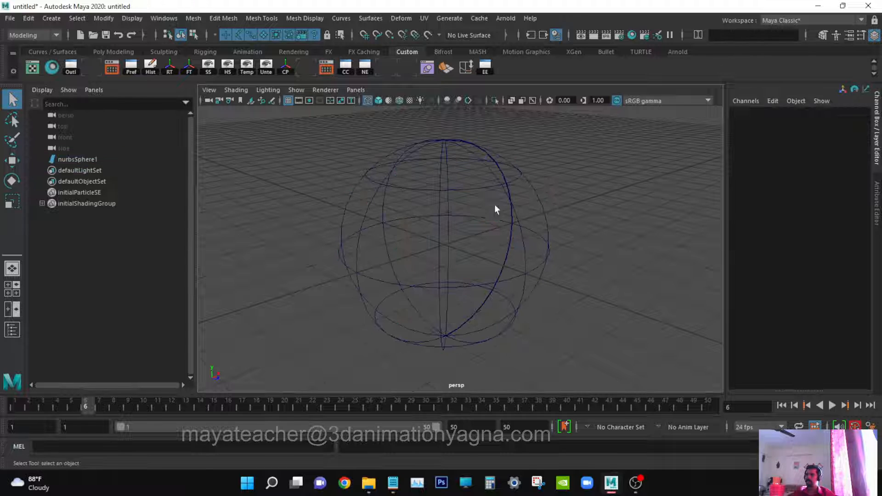
pyautogui.moveTo(493, 195); pyautogui.dragTo(553, 263)
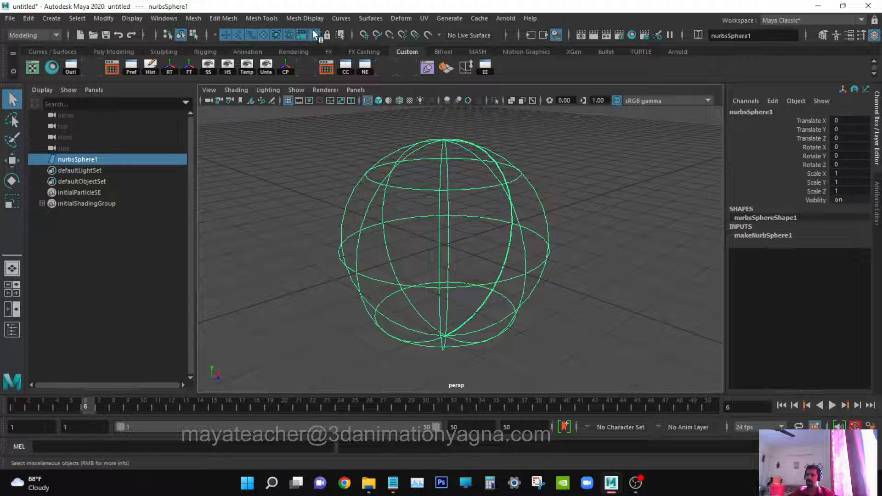
pyautogui.click(192, 35)
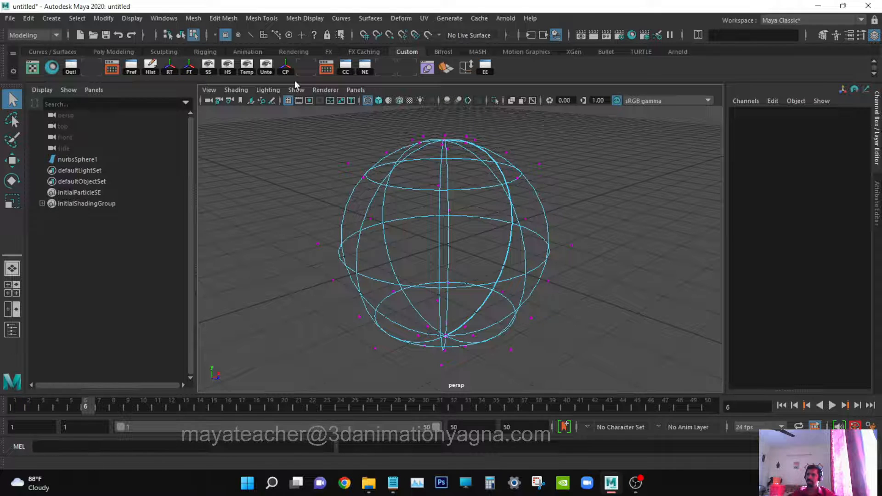
pyautogui.moveTo(350, 202)
pyautogui.keyDown('alt'); pyautogui.mouseDown()
pyautogui.moveTo(335, 196)
pyautogui.moveTo(362, 210)
pyautogui.mouseUp(); pyautogui.keyUp('alt')
pyautogui.keyDown('alt'); pyautogui.moveTo(411, 207); pyautogui.dragTo(434, 209, button='right'); pyautogui.keyUp('alt')
pyautogui.keyDown('alt'); pyautogui.moveTo(434, 209); pyautogui.dragTo(469, 228, button='middle'); pyautogui.keyUp('alt')
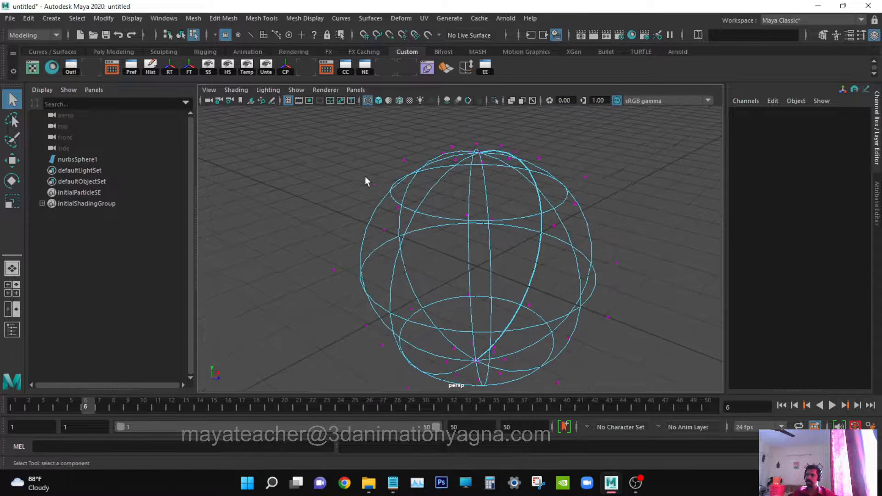
pyautogui.moveTo(360, 174); pyautogui.dragTo(379, 214)
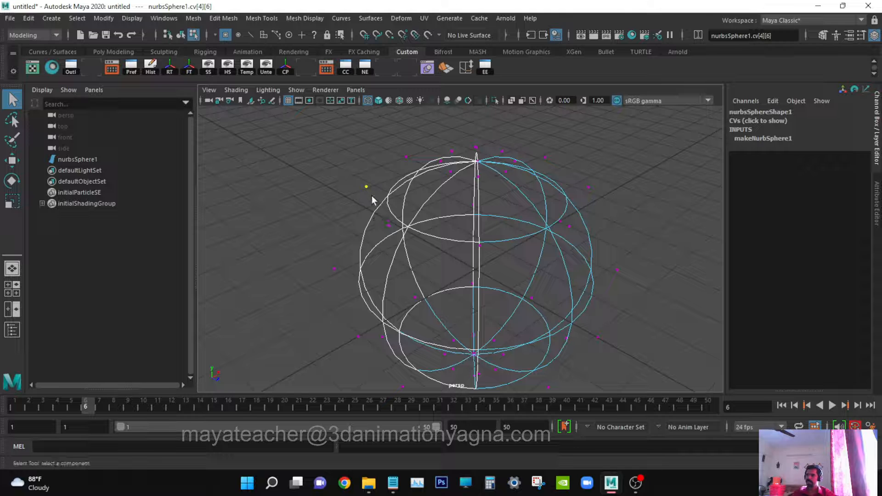
pyautogui.keyDown('alt'); pyautogui.moveTo(371, 195); pyautogui.dragTo(371, 191); pyautogui.keyUp('alt')
pyautogui.keyDown('alt'); pyautogui.moveTo(371, 191); pyautogui.dragTo(420, 200, button='right'); pyautogui.keyUp('alt')
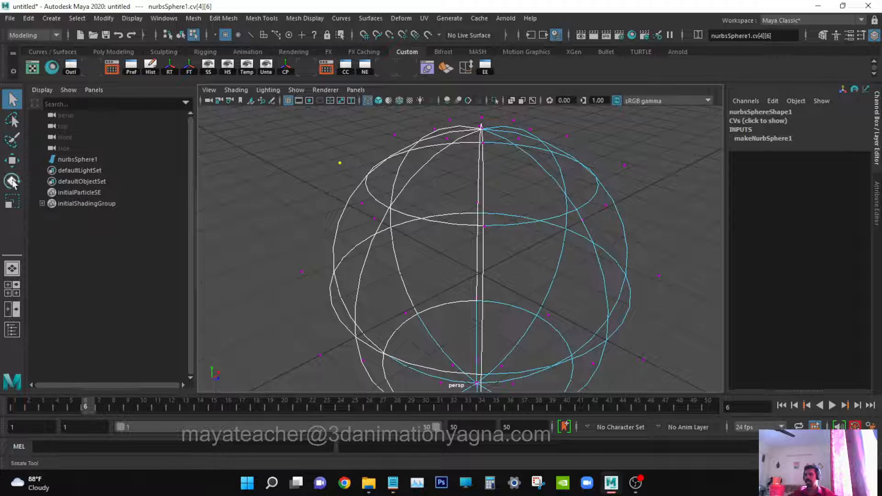
# Step: Compare the Move, Rotate and Scale manipulators on the selected control vertex, finishing with the Move tool active
pyautogui.click(13, 161)
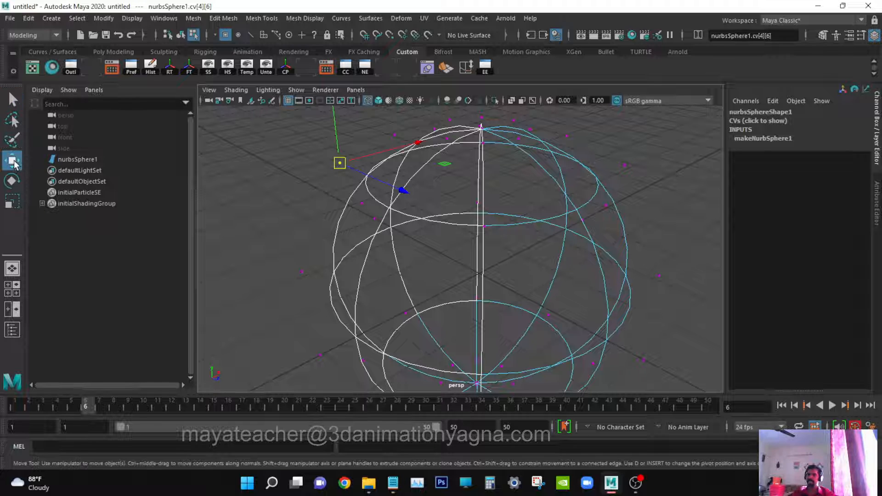
pyautogui.click(12, 181)
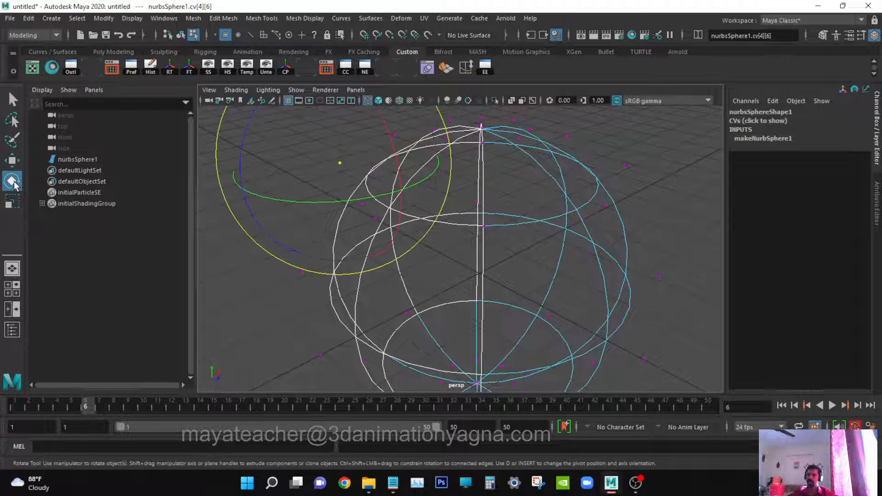
pyautogui.click(14, 207)
pyautogui.click(19, 159)
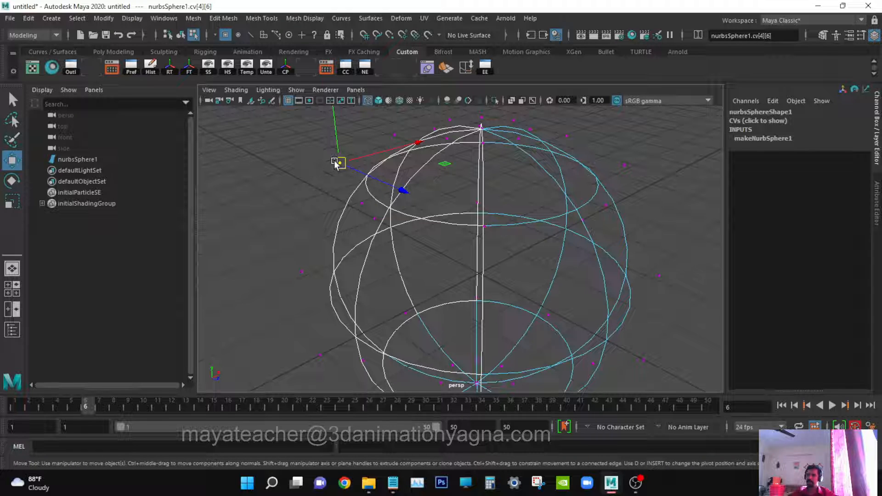
# Step: Try moving the selected control vertex freely away from the sphere several times, undoing each move
pyautogui.moveTo(340, 163); pyautogui.dragTo(306, 170)
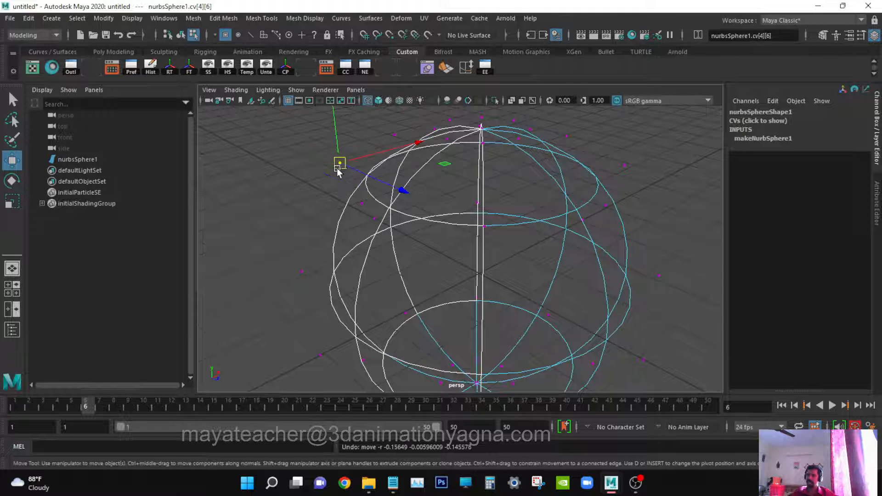
pyautogui.keyDown('alt'); pyautogui.moveTo(329, 147); pyautogui.dragTo(404, 290, button='middle'); pyautogui.keyUp('alt')
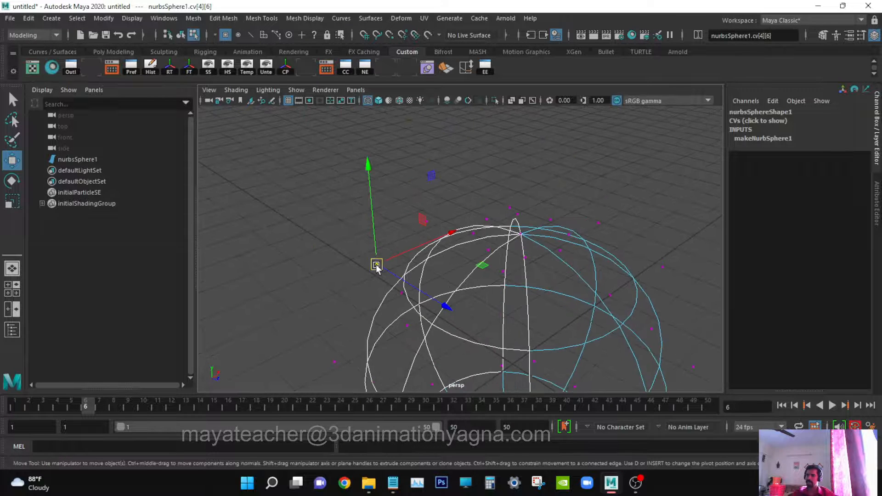
pyautogui.moveTo(376, 264); pyautogui.dragTo(307, 250)
pyautogui.moveTo(334, 265); pyautogui.dragTo(361, 265)
pyautogui.hotkey('ctrl', 'z')
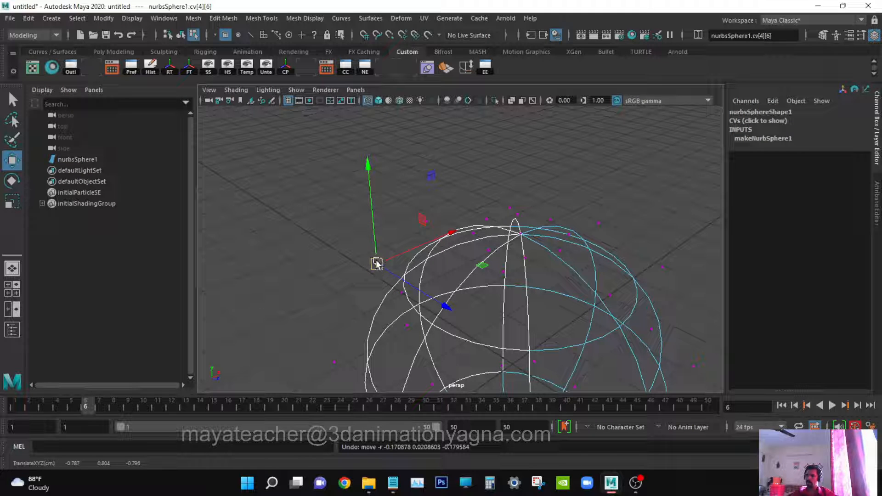
pyautogui.moveTo(377, 265); pyautogui.dragTo(354, 236)
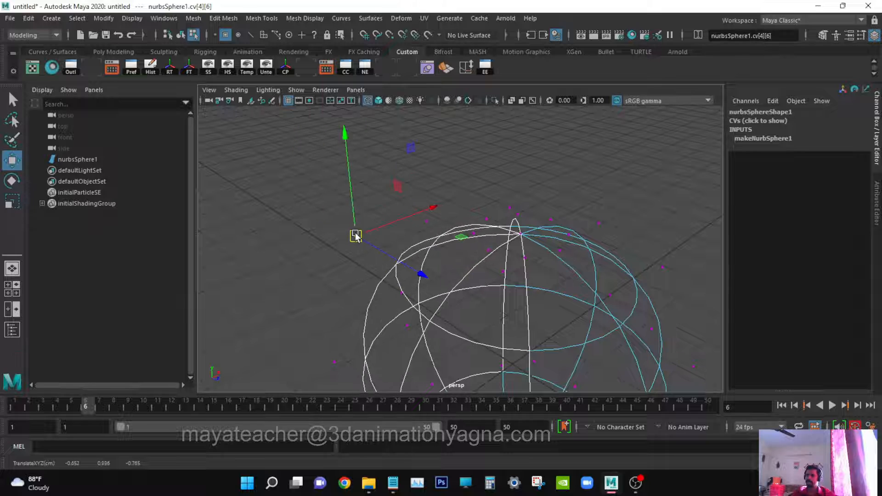
pyautogui.hotkey('ctrl', 'z')
# Step: Try moving the control vertex along its vertical axis, undo the move and clear the selection
pyautogui.keyDown('alt'); pyautogui.moveTo(409, 230); pyautogui.dragTo(425, 282); pyautogui.keyUp('alt')
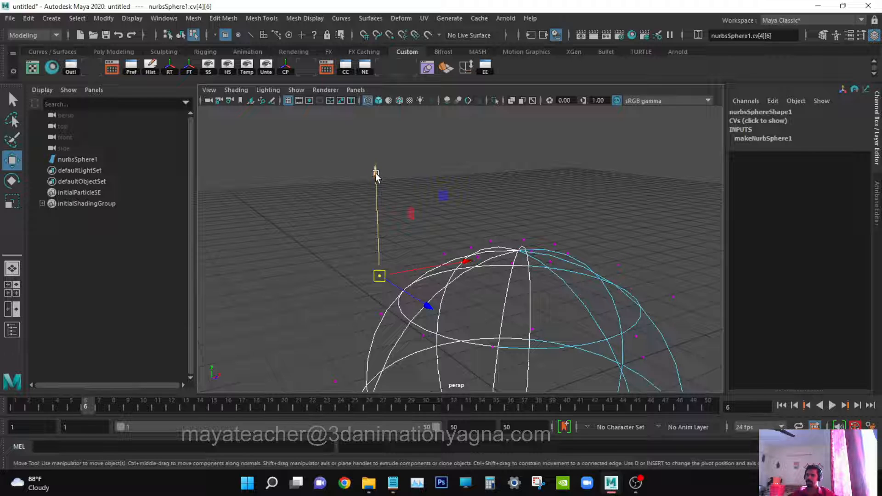
pyautogui.moveTo(375, 175); pyautogui.dragTo(401, 169)
pyautogui.hotkey('ctrl', 'z')
pyautogui.keyDown('alt'); pyautogui.moveTo(402, 288); pyautogui.dragTo(529, 252); pyautogui.keyUp('alt')
pyautogui.hotkey('ctrl', 'z')
pyautogui.keyDown('alt'); pyautogui.moveTo(490, 275); pyautogui.dragTo(617, 250); pyautogui.keyUp('alt')
pyautogui.click(612, 253)
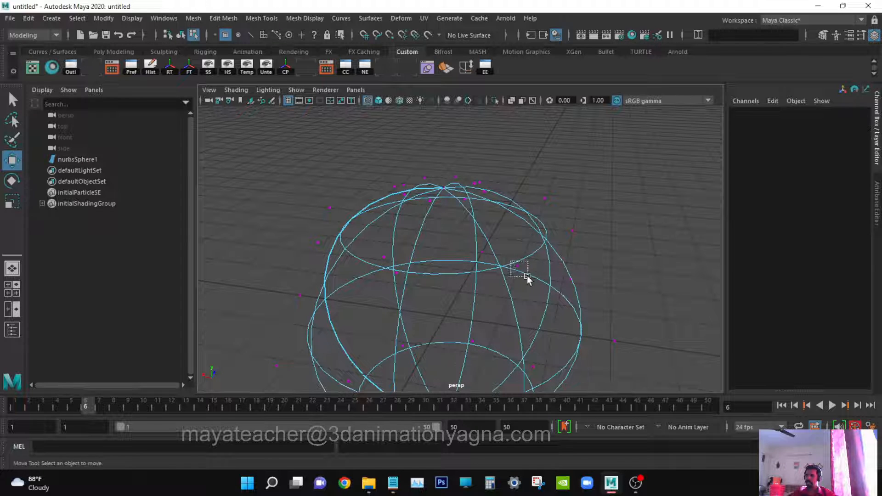
# Step: Reselect the same control vertex and examine its move manipulator's axes from several angles
pyautogui.moveTo(527, 278); pyautogui.dragTo(501, 176)
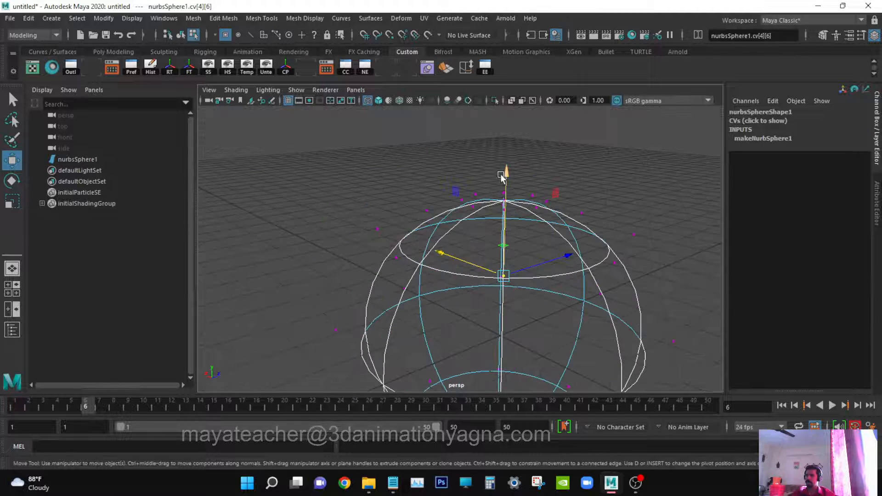
pyautogui.keyDown('alt'); pyautogui.moveTo(591, 263); pyautogui.dragTo(526, 290); pyautogui.keyUp('alt')
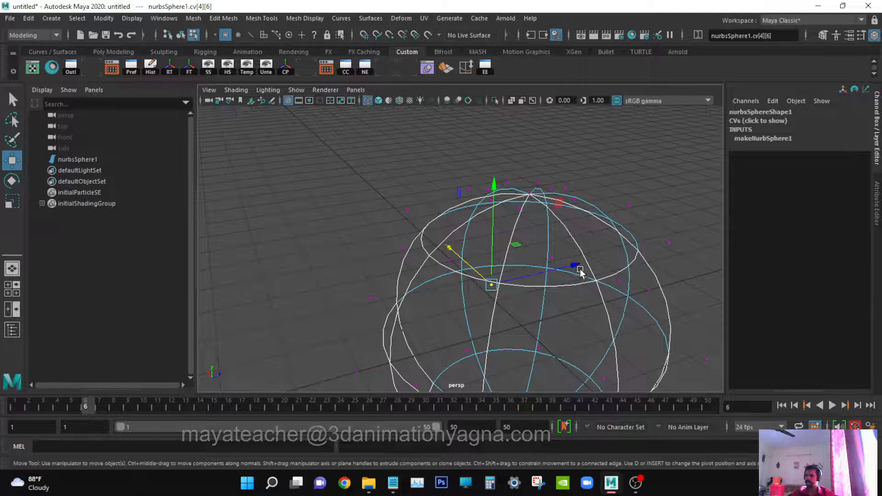
pyautogui.keyDown('alt'); pyautogui.moveTo(580, 271); pyautogui.dragTo(581, 249); pyautogui.keyUp('alt')
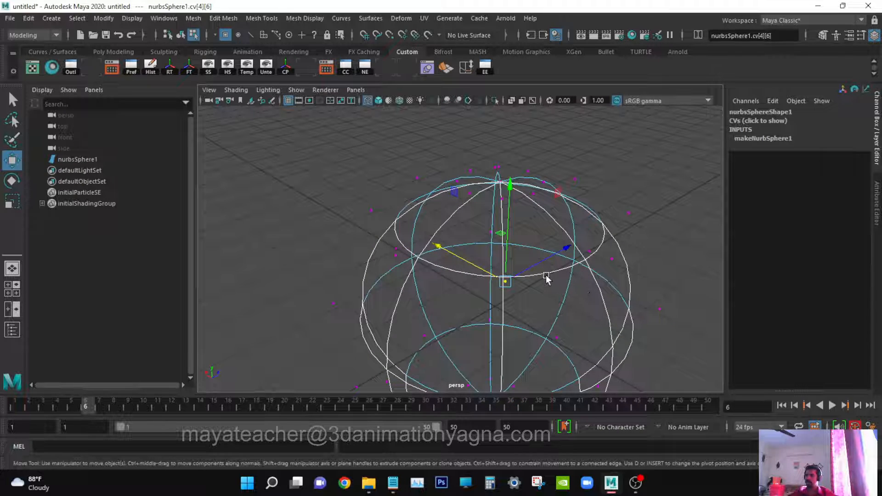
pyautogui.keyDown('alt'); pyautogui.moveTo(547, 278); pyautogui.dragTo(601, 274); pyautogui.keyUp('alt')
pyautogui.keyDown('alt'); pyautogui.moveTo(575, 215); pyautogui.dragTo(541, 209); pyautogui.keyUp('alt')
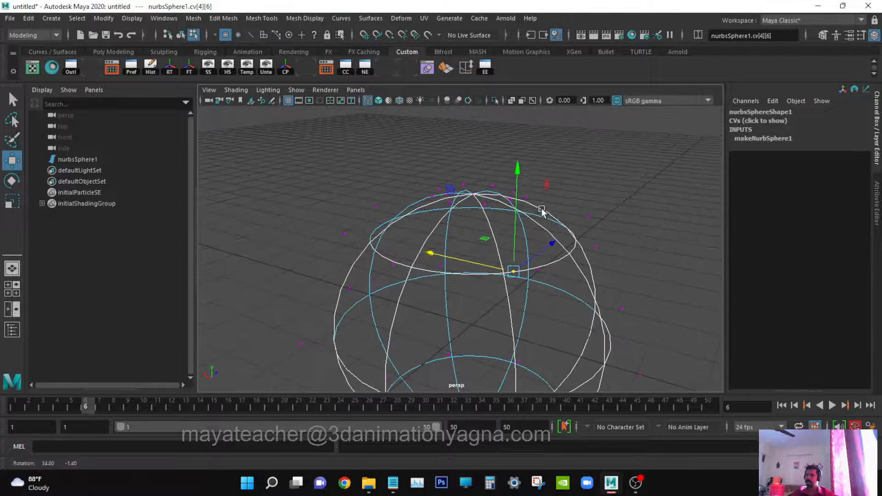
pyautogui.keyDown('alt'); pyautogui.moveTo(590, 279); pyautogui.dragTo(529, 182); pyautogui.keyUp('alt')
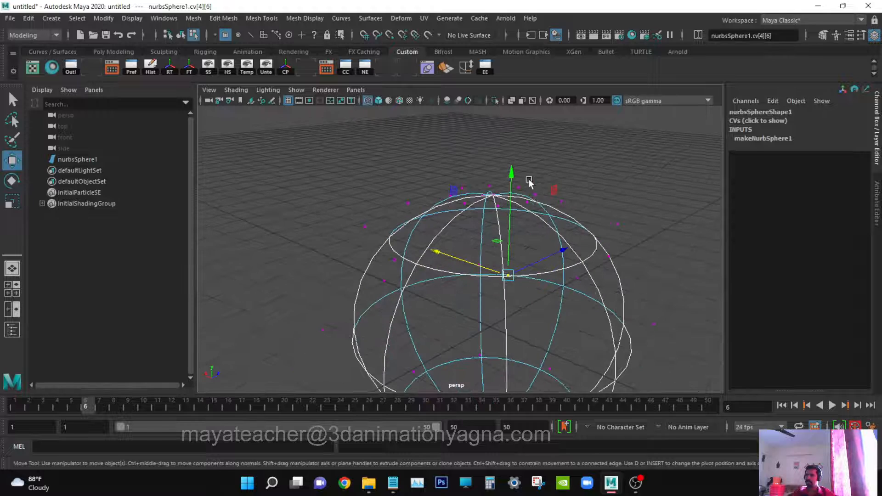
pyautogui.moveTo(502, 300)
pyautogui.keyDown('alt'); pyautogui.mouseDown()
pyautogui.moveTo(518, 301)
pyautogui.moveTo(502, 311)
pyautogui.moveTo(518, 309)
pyautogui.moveTo(492, 313)
pyautogui.mouseUp(); pyautogui.keyUp('alt')
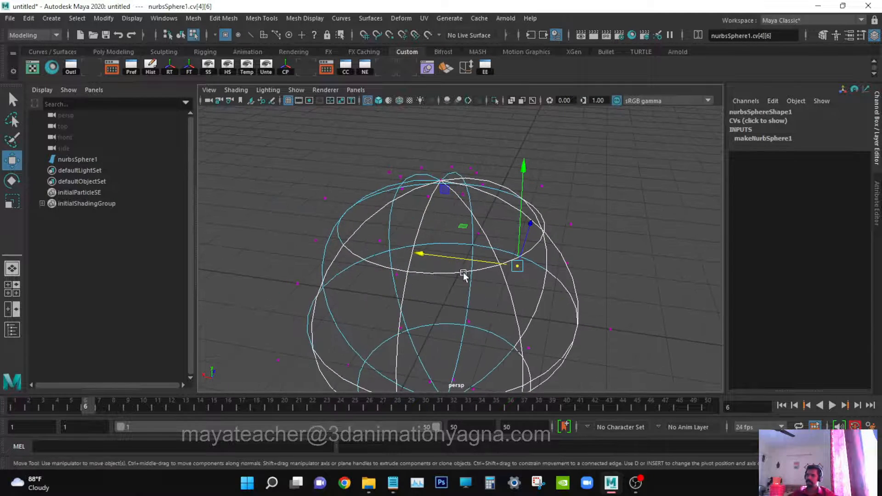
# Step: Deselect and reselect the control vertex, and make the Y axis of its move manipulator active
pyautogui.click(667, 226)
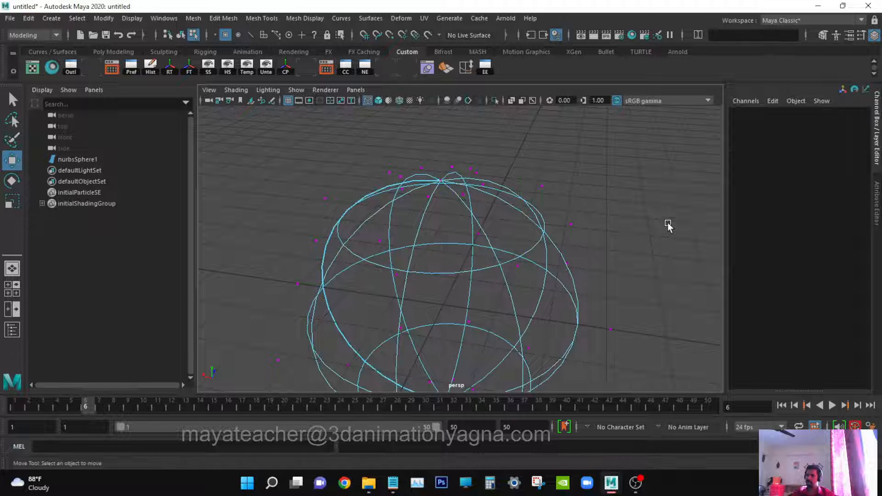
pyautogui.moveTo(505, 258); pyautogui.dragTo(535, 285)
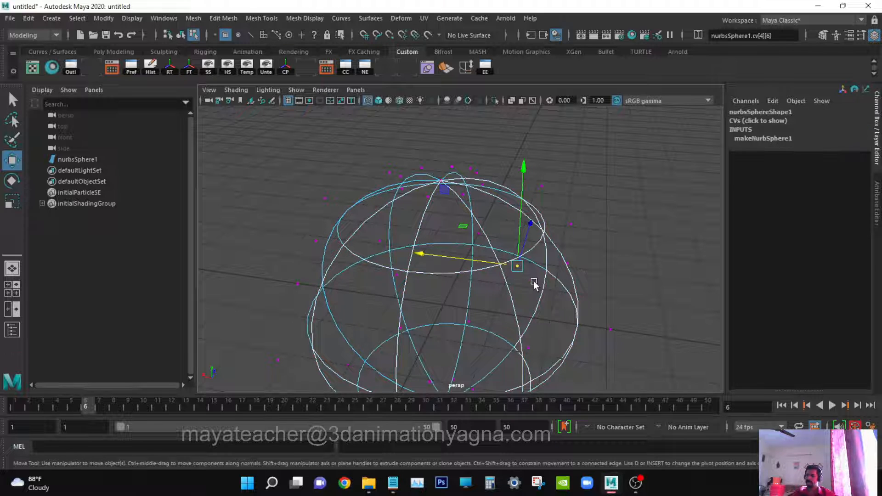
pyautogui.click(521, 203)
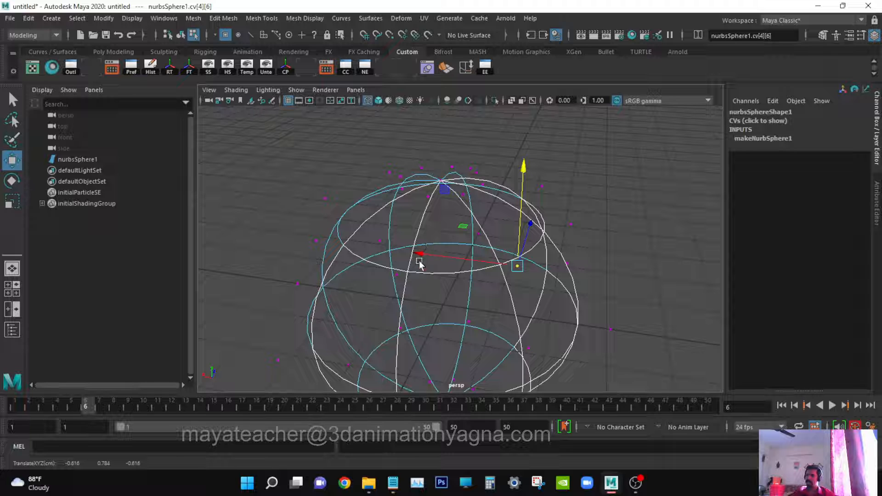
pyautogui.moveTo(456, 299)
pyautogui.keyDown('alt'); pyautogui.mouseDown()
pyautogui.moveTo(469, 302)
pyautogui.moveTo(445, 299)
pyautogui.mouseUp(); pyautogui.keyUp('alt')
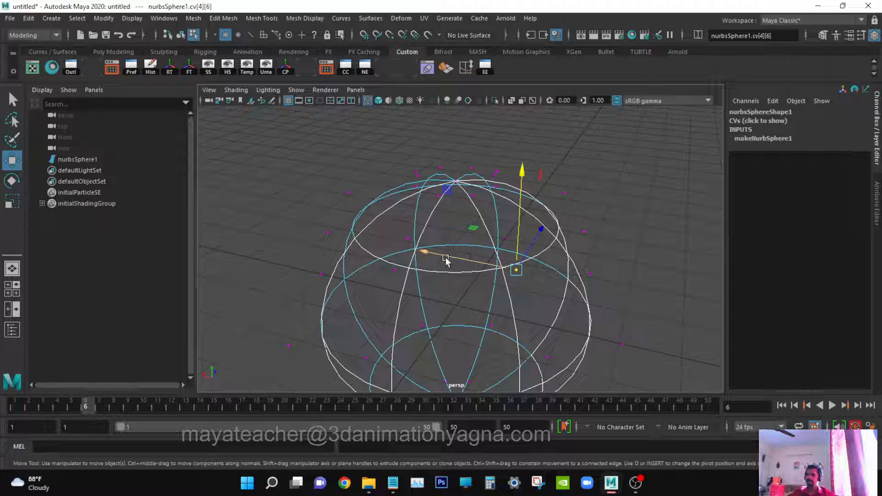
pyautogui.keyDown('alt'); pyautogui.moveTo(443, 244); pyautogui.dragTo(517, 280); pyautogui.keyUp('alt')
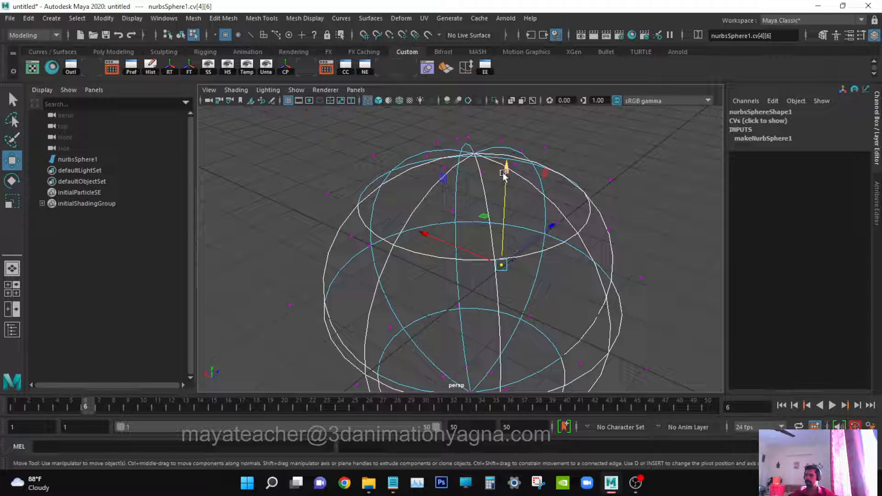
# Step: Try pulling the control vertex freely outward from the wireframe sphere twice, undoing both moves
pyautogui.keyDown('alt'); pyautogui.moveTo(504, 264); pyautogui.dragTo(378, 227); pyautogui.keyUp('alt')
pyautogui.hotkey('ctrl', 'z')
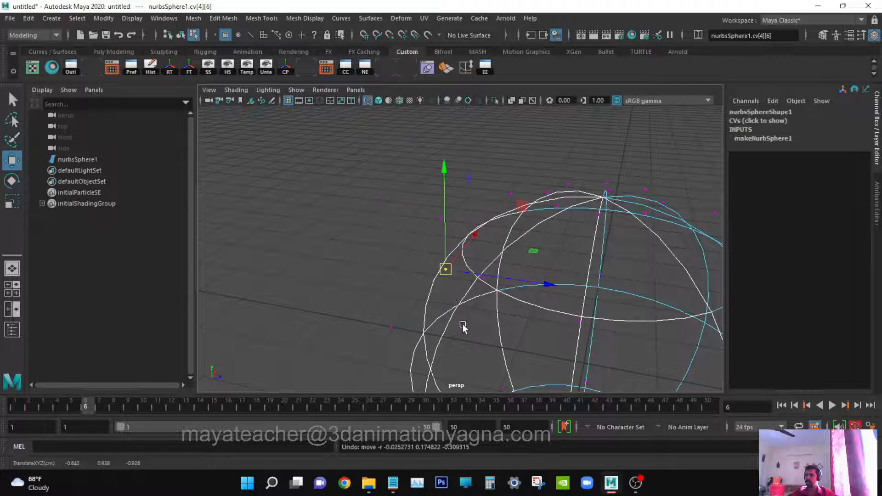
pyautogui.moveTo(445, 269); pyautogui.dragTo(271, 226)
pyautogui.hotkey('ctrl', 'z')
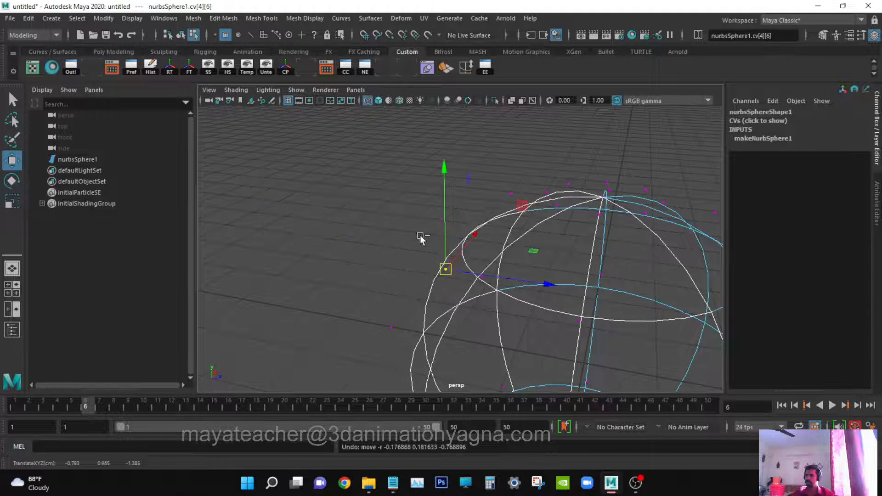
# Step: Switch to shaded display and pull the selected control vertex up and away so the sphere's surface bulges toward it
pyautogui.scroll(-4, 424, 238)
pyautogui.keyDown('alt'); pyautogui.moveTo(478, 271); pyautogui.dragTo(444, 237, button='middle'); pyautogui.keyUp('alt')
pyautogui.keyDown('alt'); pyautogui.moveTo(465, 271); pyautogui.dragTo(462, 272); pyautogui.keyUp('alt')
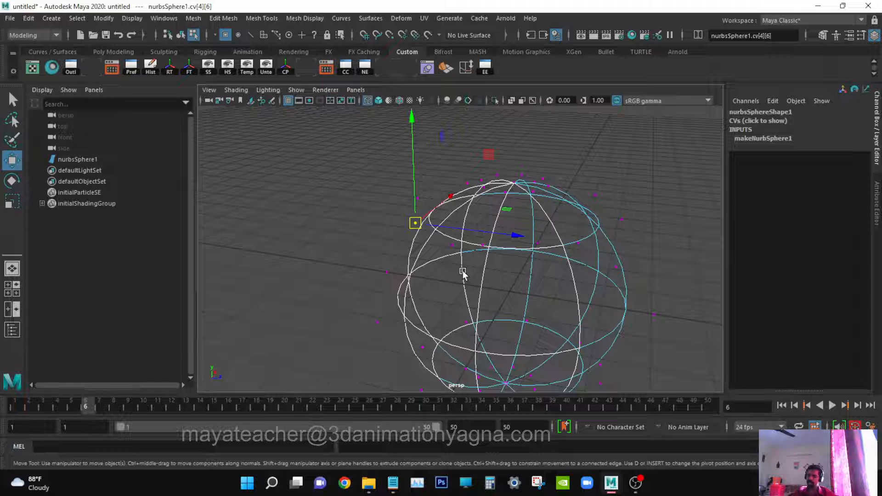
pyautogui.press('5')
pyautogui.keyDown('alt'); pyautogui.moveTo(463, 271); pyautogui.dragTo(429, 257); pyautogui.keyUp('alt')
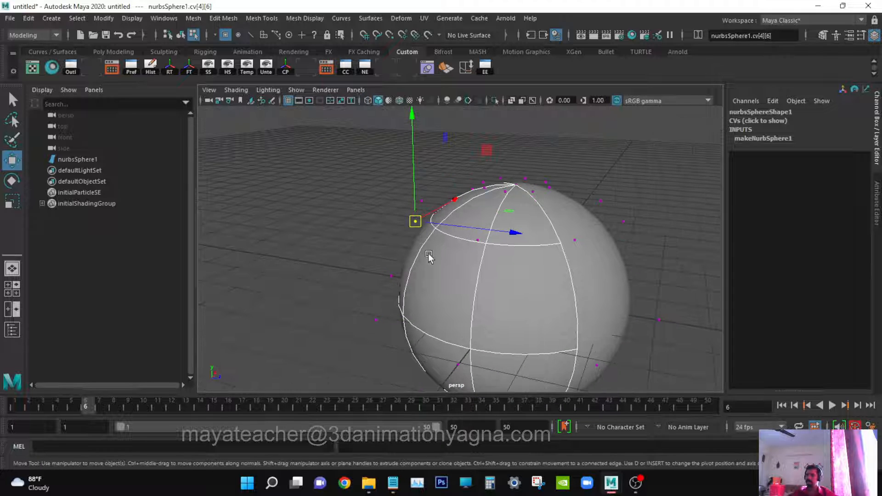
pyautogui.moveTo(420, 221); pyautogui.dragTo(303, 181)
pyautogui.keyDown('alt'); pyautogui.moveTo(507, 331); pyautogui.dragTo(539, 315); pyautogui.keyUp('alt')
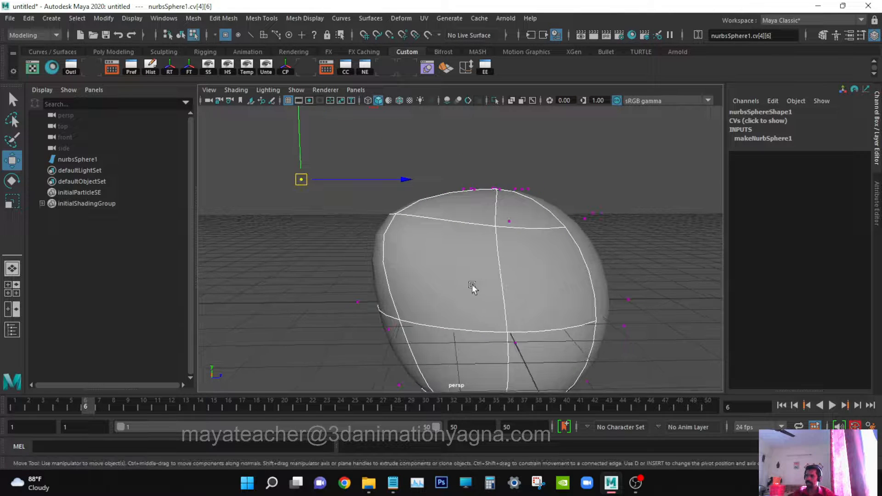
pyautogui.moveTo(473, 288)
pyautogui.keyDown('alt'); pyautogui.mouseDown()
pyautogui.moveTo(528, 272)
pyautogui.moveTo(520, 288)
pyautogui.moveTo(477, 294)
pyautogui.moveTo(486, 299)
pyautogui.moveTo(472, 289)
pyautogui.mouseUp(); pyautogui.keyUp('alt')
pyautogui.scroll(3, 512, 286)
pyautogui.scroll(-3, 488, 295)
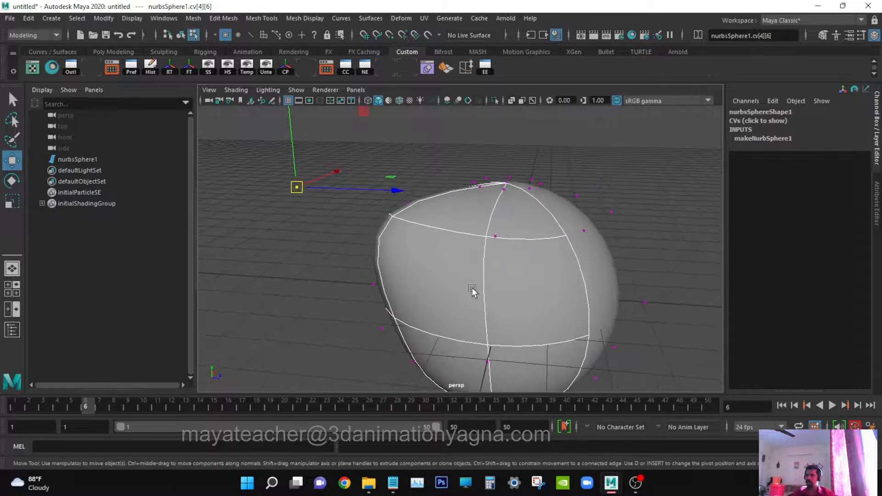
# Step: Try pulling the displaced control vertex back toward the sphere and undo the move
pyautogui.moveTo(305, 193); pyautogui.dragTo(496, 211)
pyautogui.hotkey('ctrl', 'z')
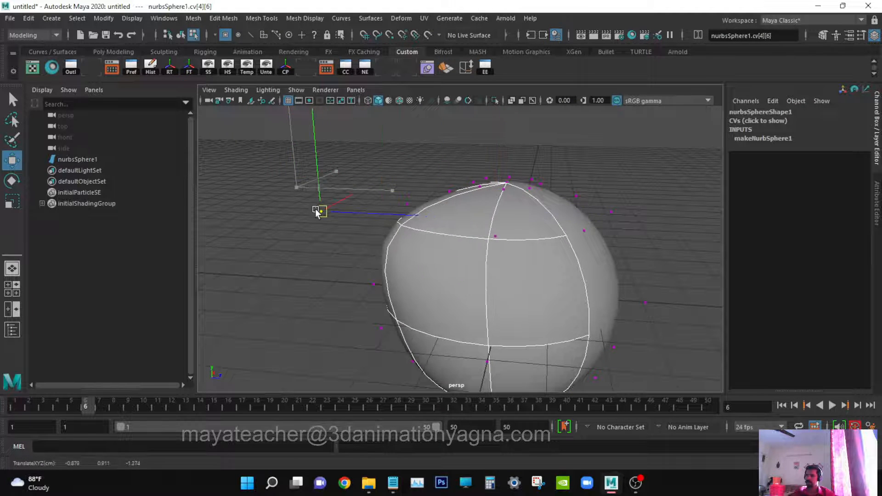
pyautogui.keyDown('alt'); pyautogui.moveTo(577, 279); pyautogui.dragTo(599, 285, button='middle'); pyautogui.keyUp('alt')
pyautogui.keyDown('alt'); pyautogui.moveTo(599, 285); pyautogui.dragTo(495, 292, button='right'); pyautogui.keyUp('alt')
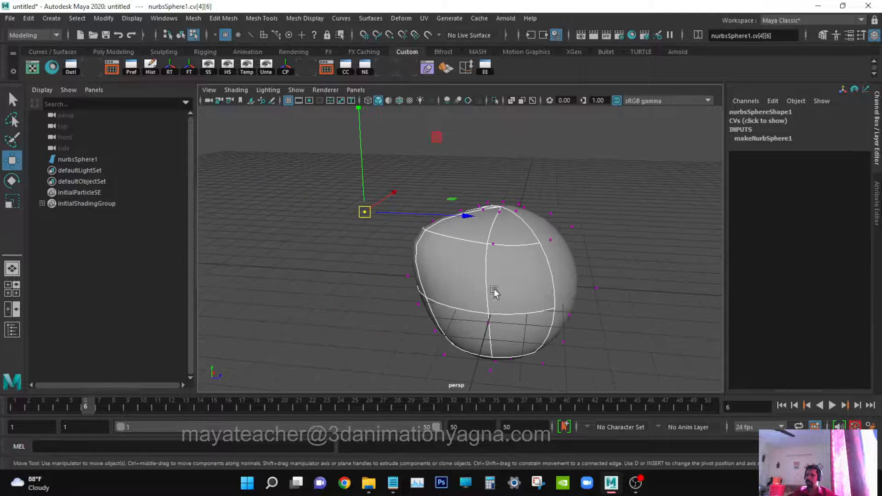
pyautogui.keyDown('alt'); pyautogui.moveTo(495, 291); pyautogui.dragTo(499, 275); pyautogui.keyUp('alt')
# Step: Clear the single-vertex selection and select the group of control vertices on the side opposite the bulge, cv[3:4][2:4]
pyautogui.keyDown('alt'); pyautogui.moveTo(433, 295); pyautogui.dragTo(544, 230); pyautogui.keyUp('alt')
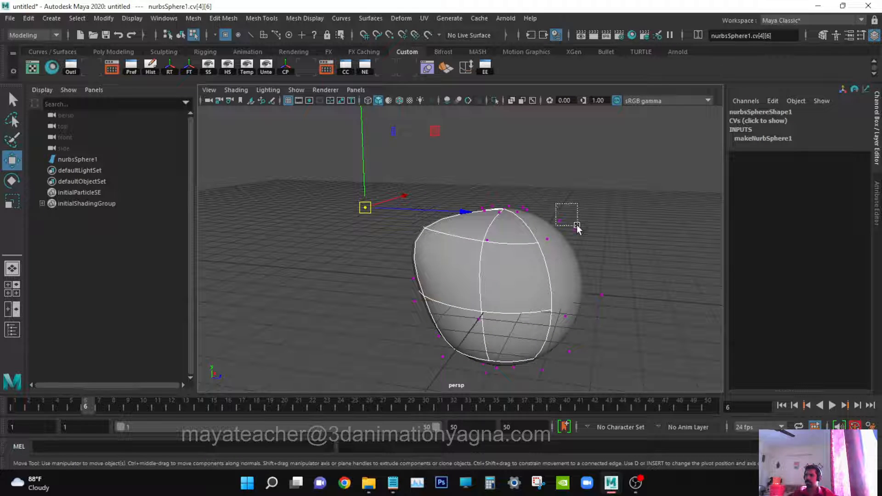
pyautogui.moveTo(601, 252); pyautogui.dragTo(601, 253)
pyautogui.click(512, 151)
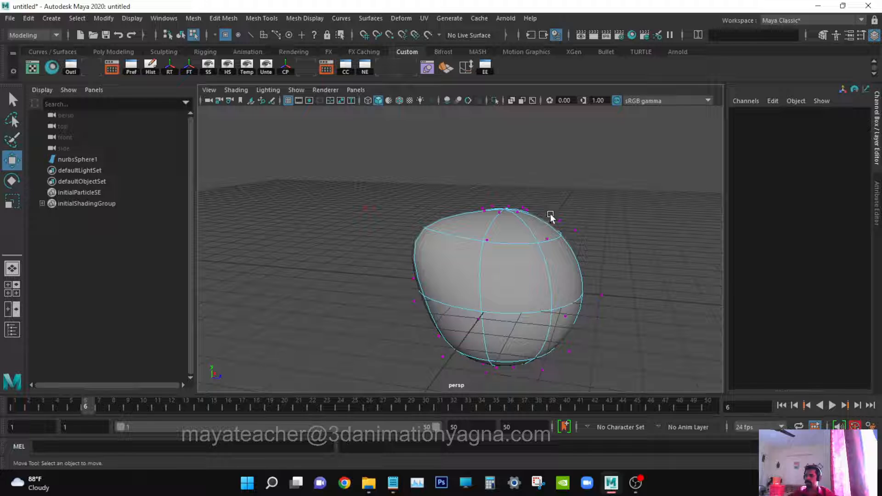
pyautogui.keyDown('alt'); pyautogui.moveTo(579, 217); pyautogui.dragTo(539, 164); pyautogui.keyUp('alt')
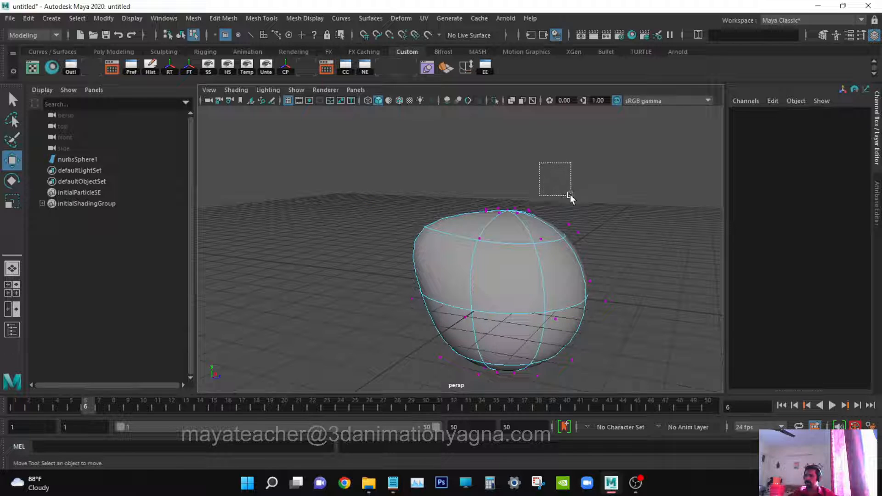
pyautogui.moveTo(615, 266); pyautogui.dragTo(651, 337)
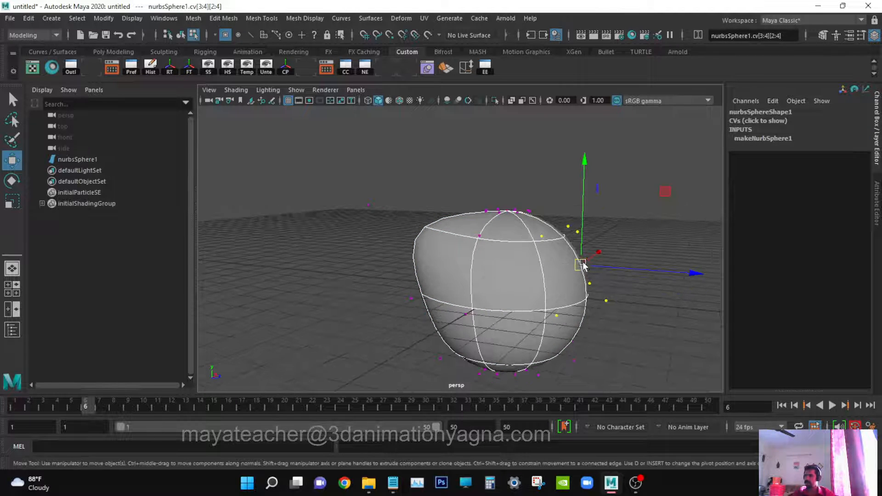
# Step: Try moving the selected group of control vertices up and outward twice, undoing each move
pyautogui.moveTo(582, 266); pyautogui.dragTo(701, 205)
pyautogui.hotkey('ctrl', 'z')
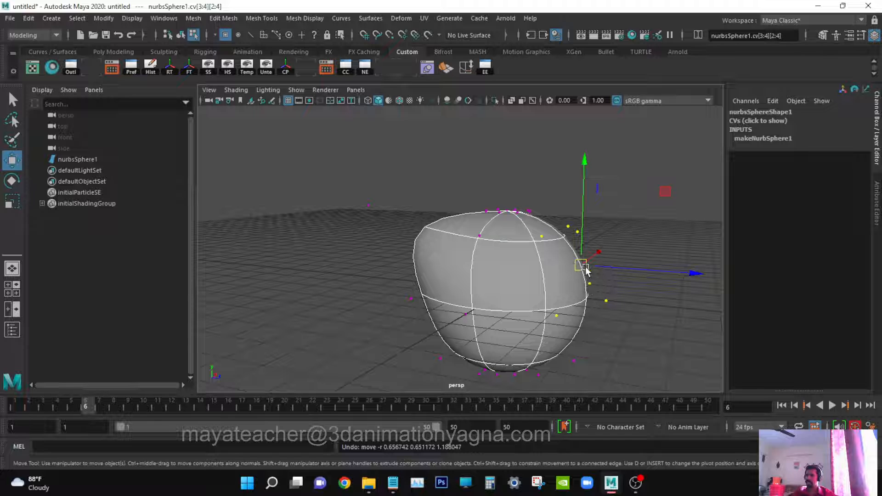
pyautogui.moveTo(586, 269); pyautogui.dragTo(697, 205)
pyautogui.hotkey('ctrl', 'z')
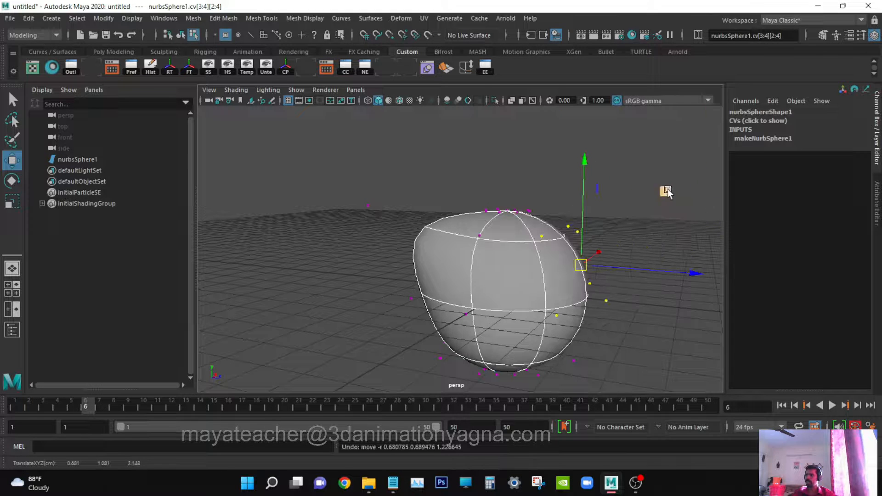
# Step: Deselect the side group and select all control vertices across the sphere's upper part, cv[4:6][0:7]
pyautogui.click(95, 216)
pyautogui.keyDown('alt'); pyautogui.moveTo(281, 224); pyautogui.dragTo(483, 266); pyautogui.keyUp('alt')
pyautogui.moveTo(332, 184); pyautogui.dragTo(669, 263)
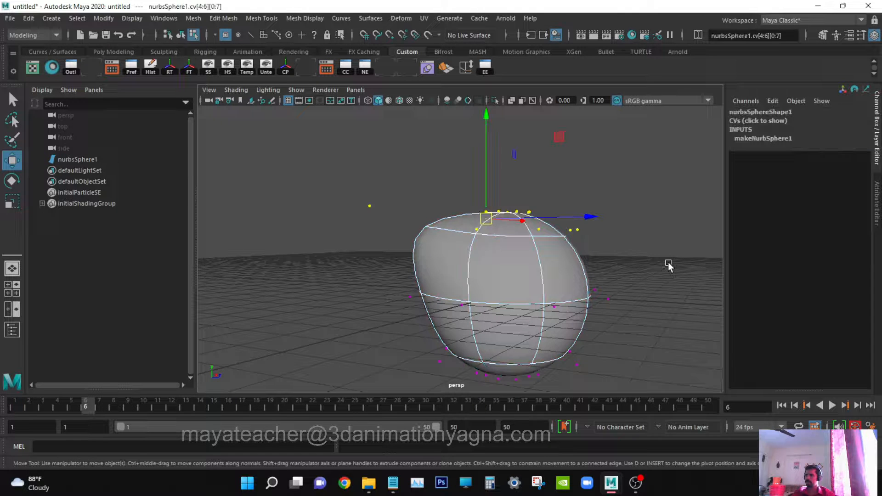
# Step: Try rotating the selected upper control vertices of the sphere about the X axis and undo the rotation
pyautogui.click(12, 181)
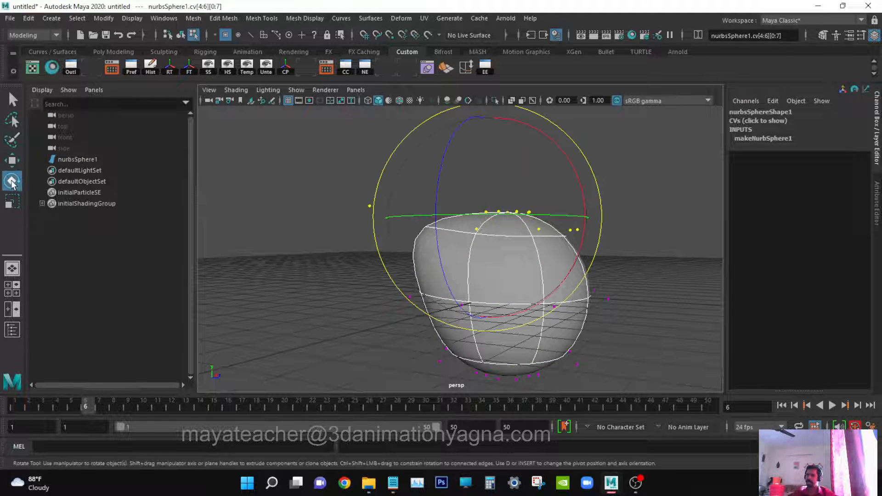
pyautogui.keyDown('alt'); pyautogui.moveTo(573, 239); pyautogui.dragTo(563, 286); pyautogui.keyUp('alt')
pyautogui.click(12, 160)
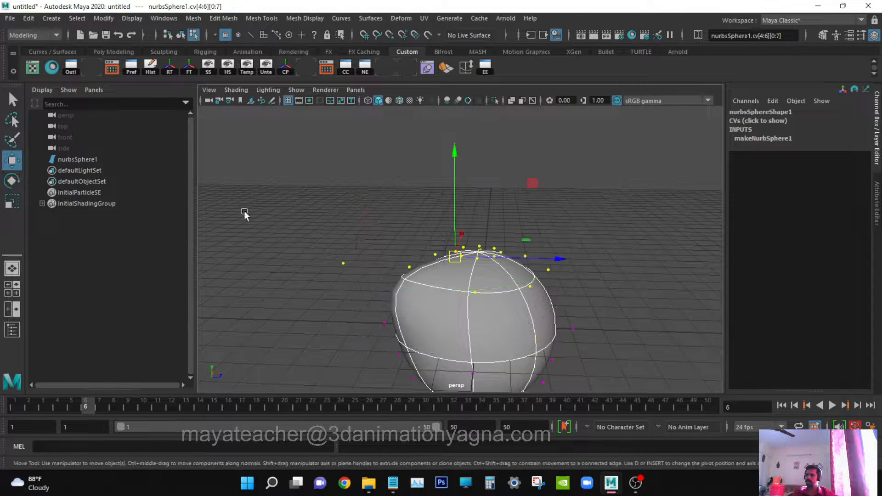
pyautogui.keyDown('alt'); pyautogui.moveTo(480, 241); pyautogui.dragTo(463, 249); pyautogui.keyUp('alt')
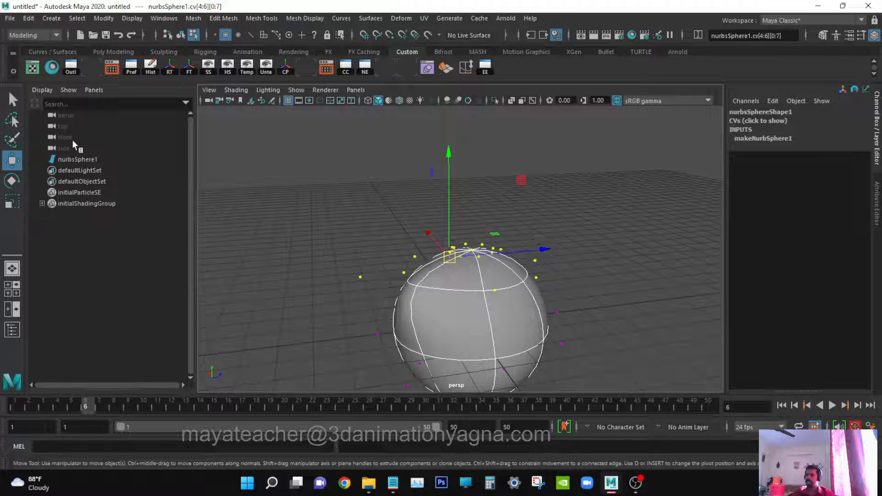
pyautogui.click(12, 180)
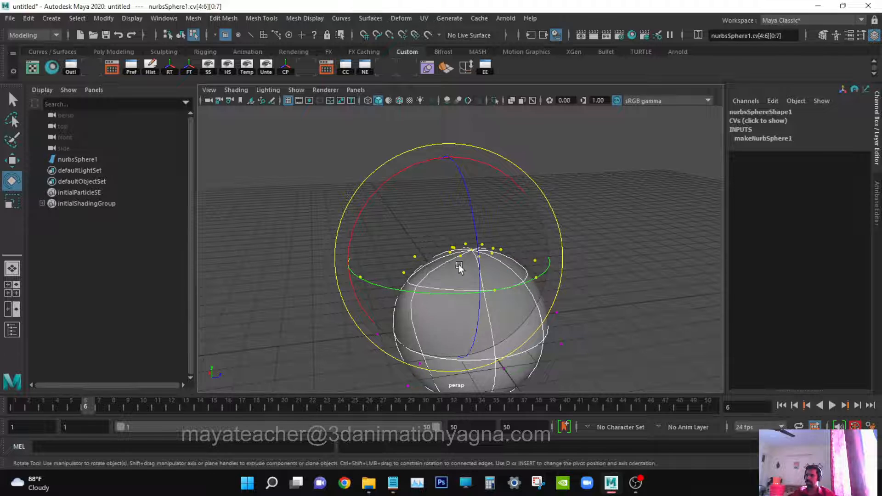
pyautogui.keyDown('alt'); pyautogui.moveTo(459, 263); pyautogui.dragTo(511, 173); pyautogui.keyUp('alt')
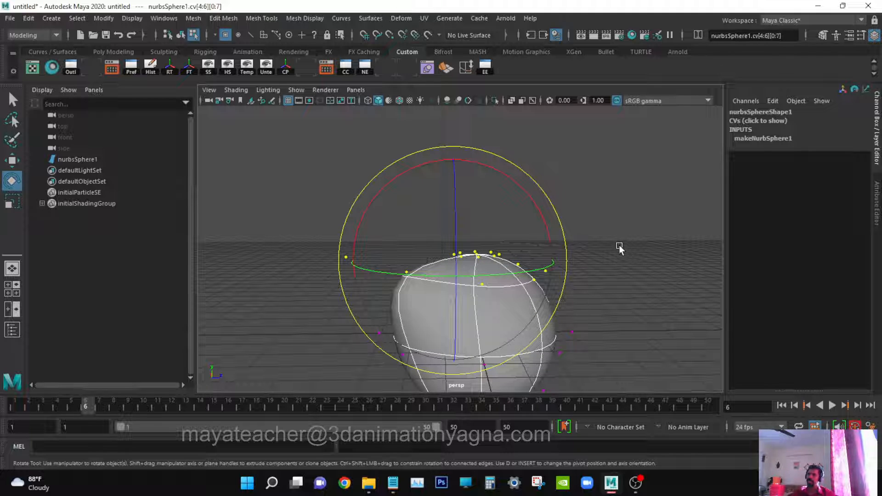
pyautogui.keyDown('alt'); pyautogui.moveTo(613, 244); pyautogui.dragTo(608, 242); pyautogui.keyUp('alt')
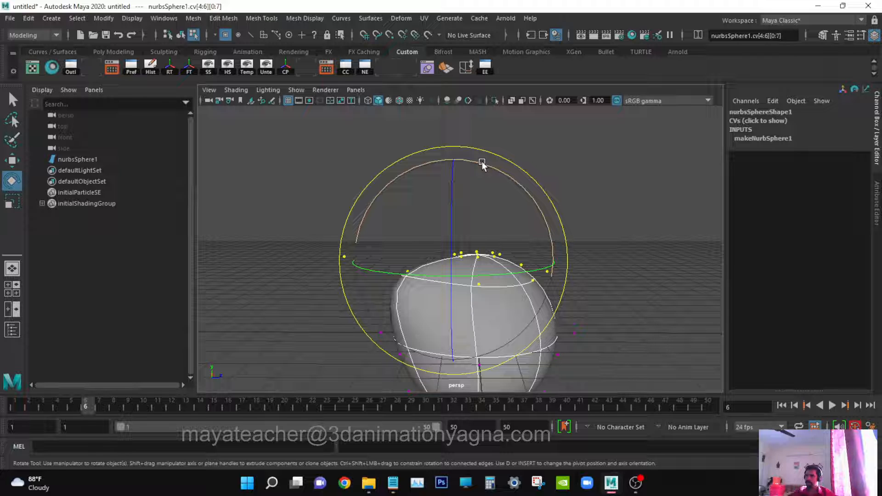
pyautogui.moveTo(482, 161); pyautogui.dragTo(528, 175)
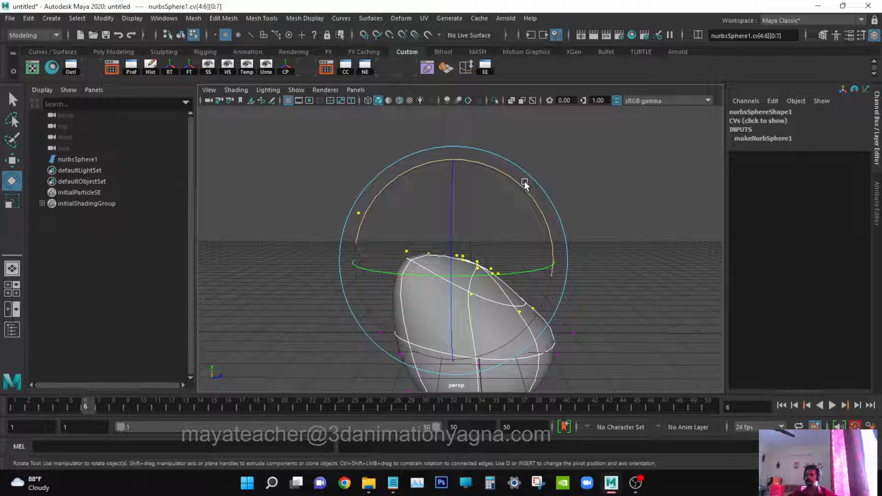
pyautogui.hotkey('ctrl', 'z')
# Step: Try rotating the sphere's upper control vertices about the Z axis and about the vertical Y axis
pyautogui.keyDown('alt'); pyautogui.moveTo(604, 250); pyautogui.dragTo(516, 244); pyautogui.keyUp('alt')
pyautogui.keyDown('alt'); pyautogui.moveTo(516, 244); pyautogui.dragTo(555, 219, button='middle'); pyautogui.keyUp('alt')
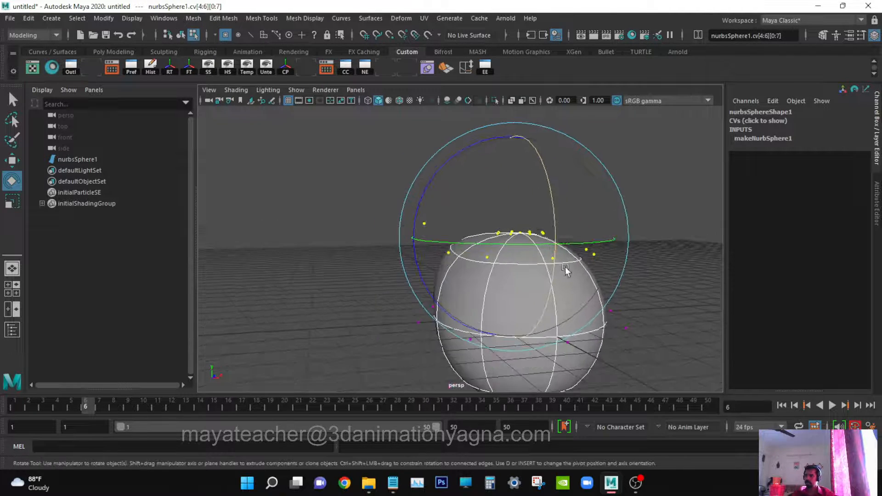
pyautogui.keyDown('alt'); pyautogui.moveTo(567, 270); pyautogui.dragTo(560, 277); pyautogui.keyUp('alt')
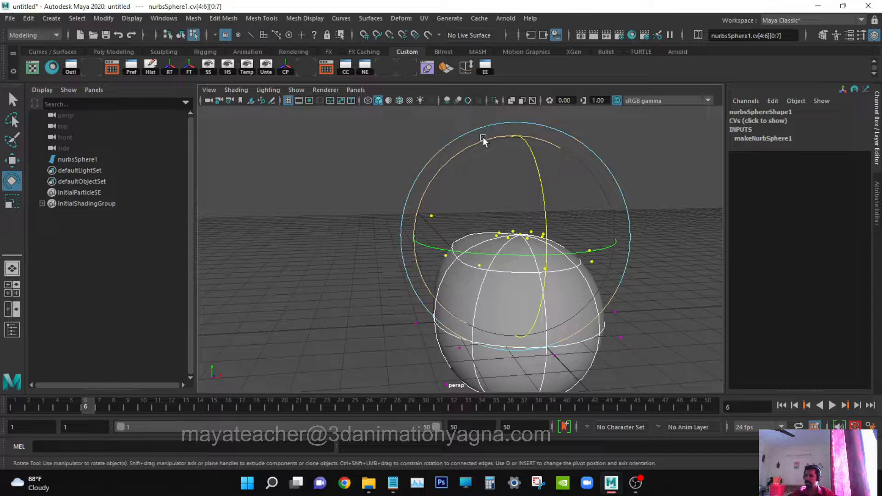
pyautogui.moveTo(484, 140); pyautogui.dragTo(462, 179)
pyautogui.keyDown('alt'); pyautogui.moveTo(477, 247); pyautogui.dragTo(550, 324); pyautogui.keyUp('alt')
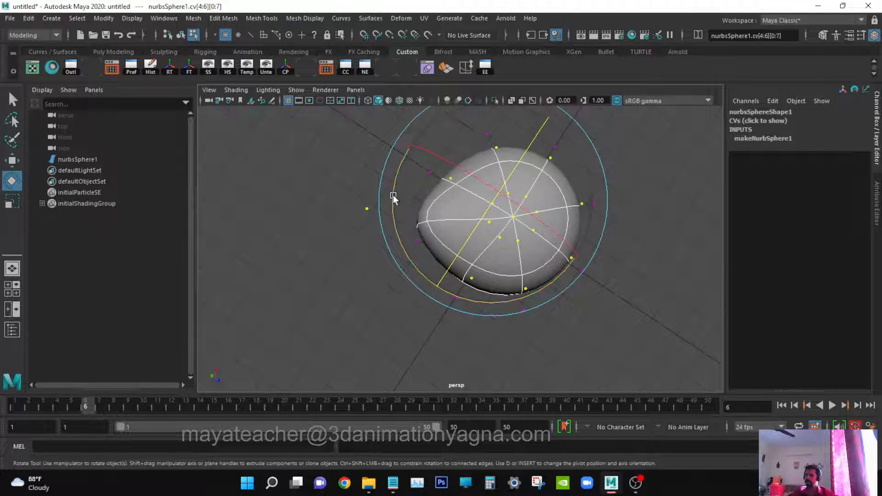
pyautogui.click(394, 213)
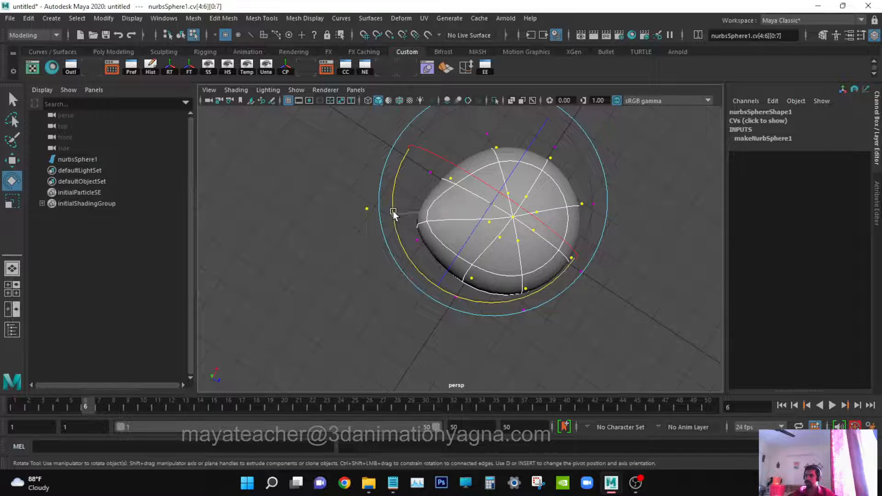
pyautogui.moveTo(394, 213); pyautogui.dragTo(538, 287)
# Step: Deselect the control vertices and return the NURBS sphere from component mode to object mode
pyautogui.press('q')
pyautogui.click(642, 221)
pyautogui.press('F8')
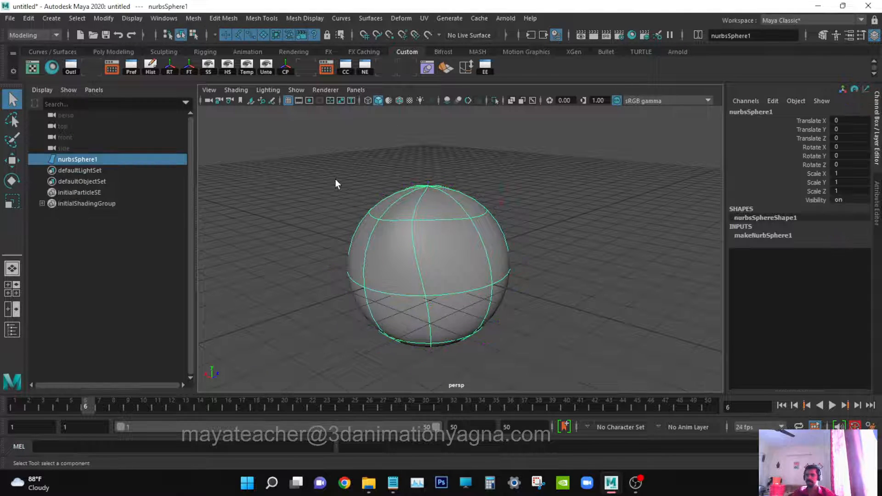
# Step: Create a NURBS cube at the origin and display the perspective view in wireframe
pyautogui.click(56, 19)
pyautogui.moveTo(81, 46)
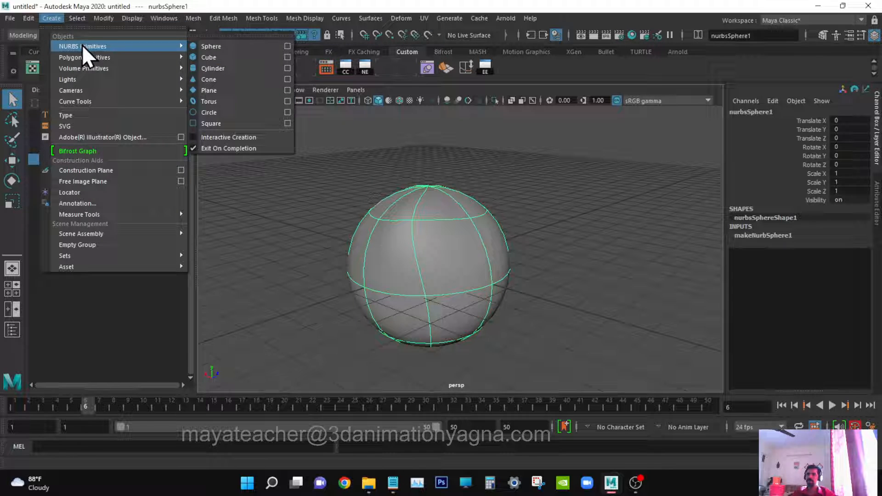
pyautogui.click(231, 58)
pyautogui.press('w')
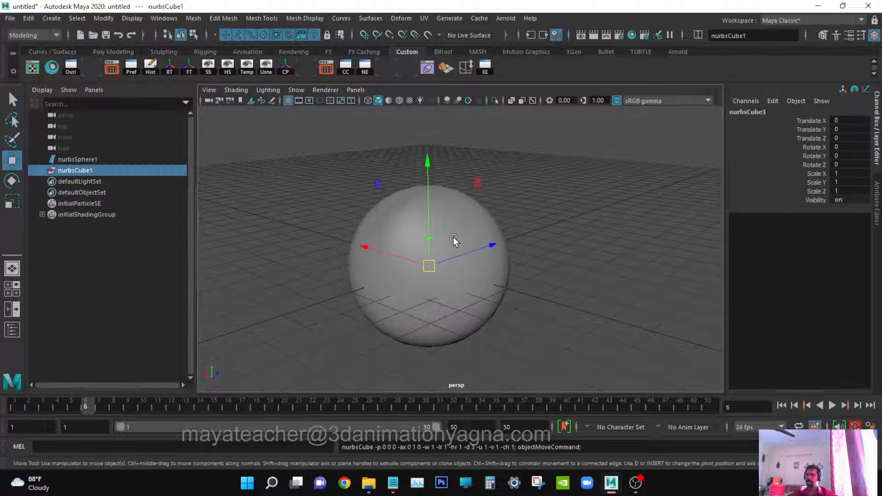
pyautogui.keyDown('alt'); pyautogui.moveTo(419, 257); pyautogui.dragTo(464, 267); pyautogui.keyUp('alt')
pyautogui.press('4')
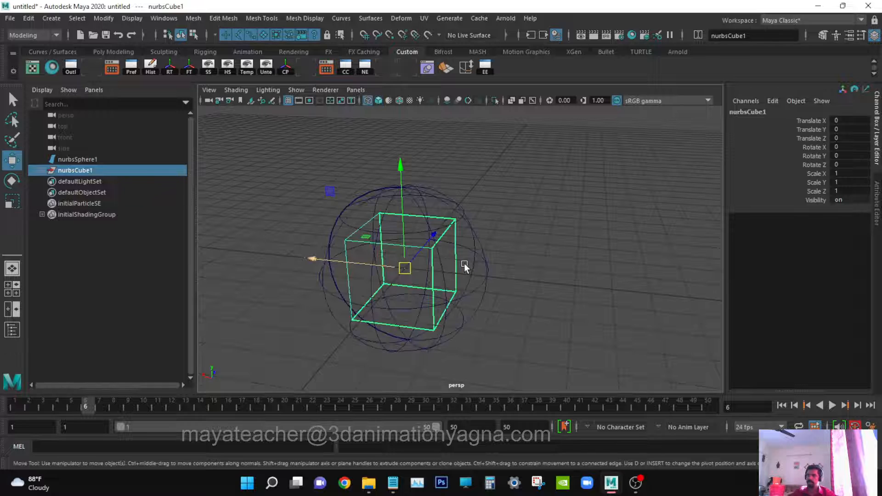
pyautogui.keyDown('alt'); pyautogui.moveTo(450, 266); pyautogui.dragTo(544, 246, button='right'); pyautogui.keyUp('alt')
pyautogui.keyDown('alt'); pyautogui.moveTo(544, 246); pyautogui.dragTo(567, 293); pyautogui.keyUp('alt')
pyautogui.keyDown('alt'); pyautogui.moveTo(568, 293); pyautogui.dragTo(641, 310, button='middle'); pyautogui.keyUp('alt')
pyautogui.scroll(4, 575, 289)
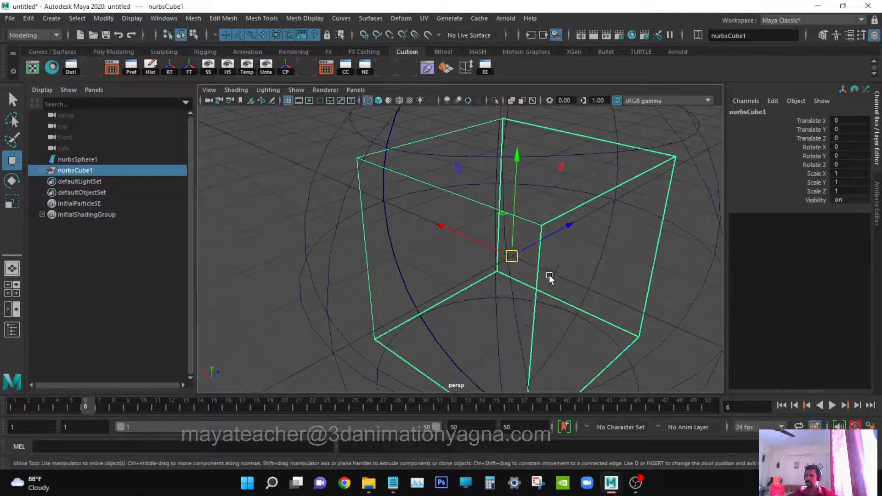
pyautogui.scroll(-4, 547, 273)
# Step: Delete the NURBS sphere and all surfaces of the NURBS cube from the perspective view
pyautogui.click(472, 249)
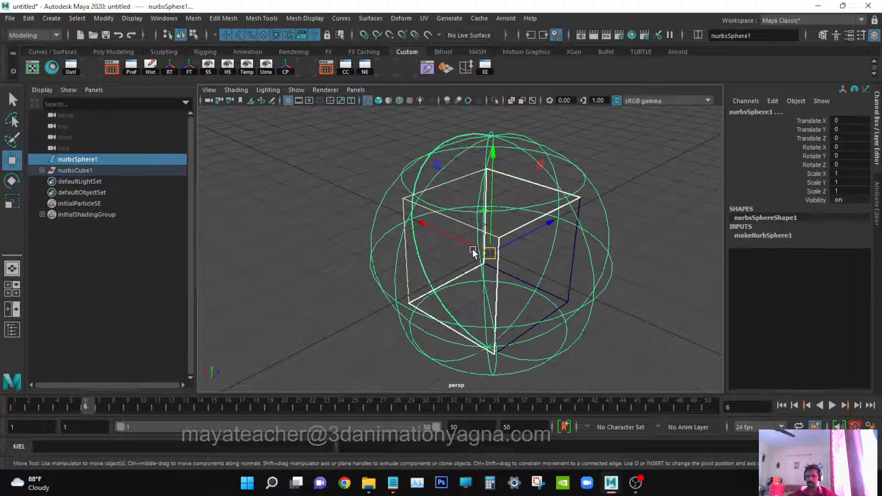
pyautogui.press('Delete')
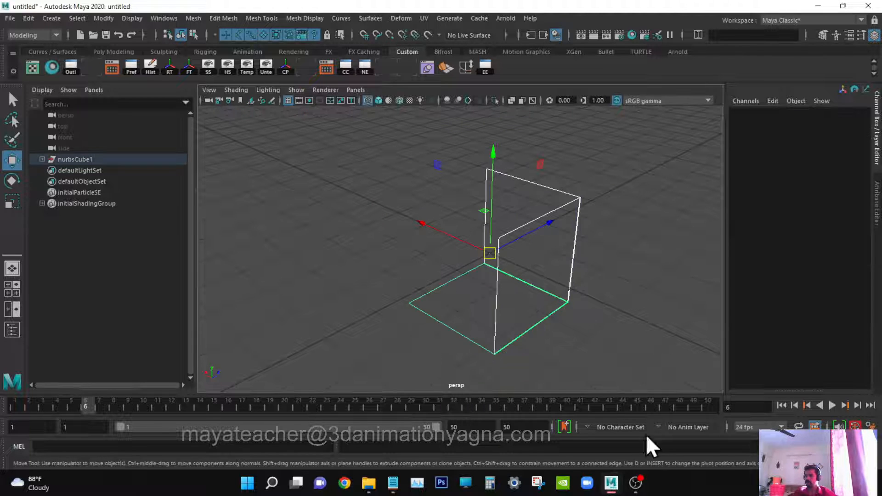
pyautogui.moveTo(474, 239); pyautogui.dragTo(646, 434)
pyautogui.press('Delete')
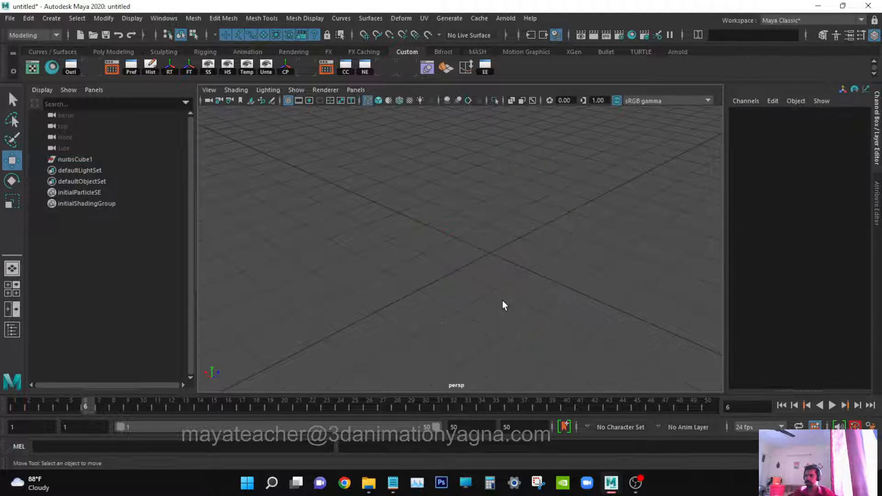
pyautogui.keyDown('alt'); pyautogui.moveTo(503, 300); pyautogui.dragTo(494, 293, button='middle'); pyautogui.keyUp('alt')
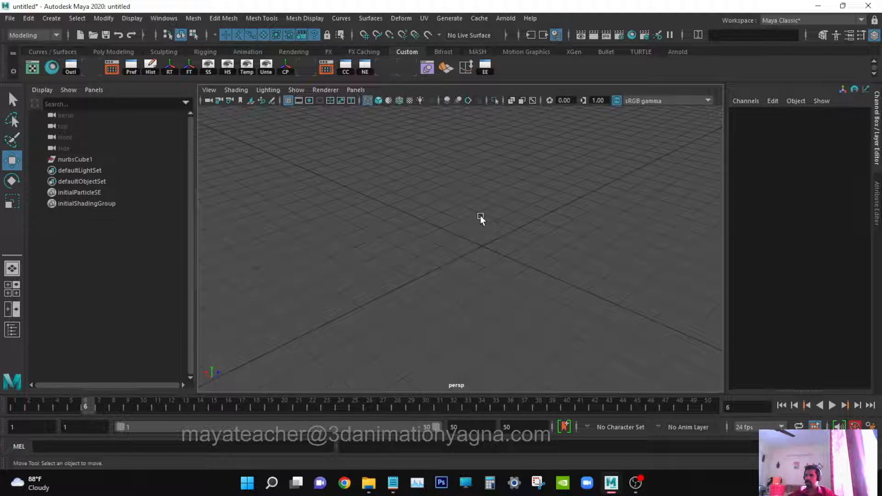
pyautogui.scroll(-3, 505, 253)
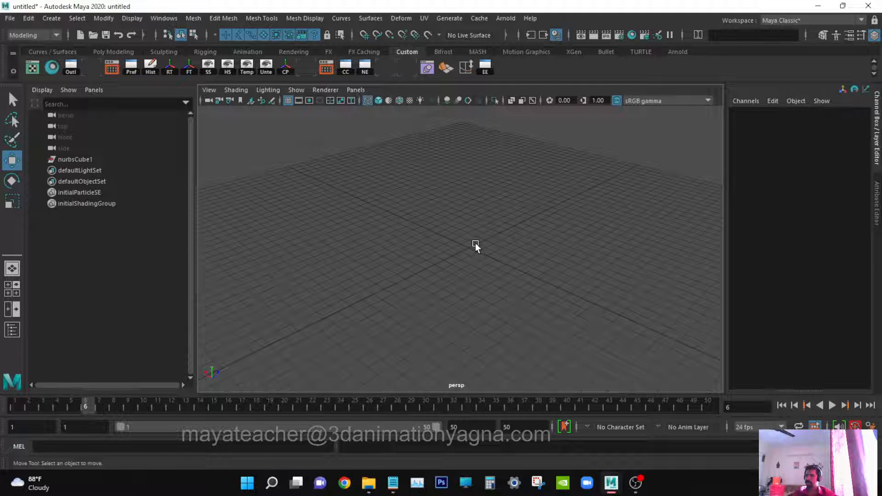
pyautogui.keyDown('alt'); pyautogui.moveTo(358, 358); pyautogui.dragTo(400, 333); pyautogui.keyUp('alt')
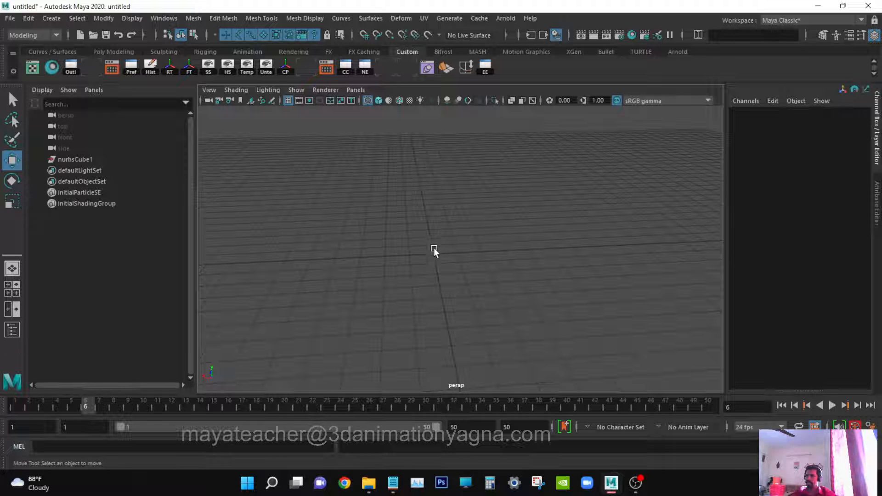
pyautogui.keyDown('alt'); pyautogui.moveTo(442, 259); pyautogui.dragTo(450, 241); pyautogui.keyUp('alt')
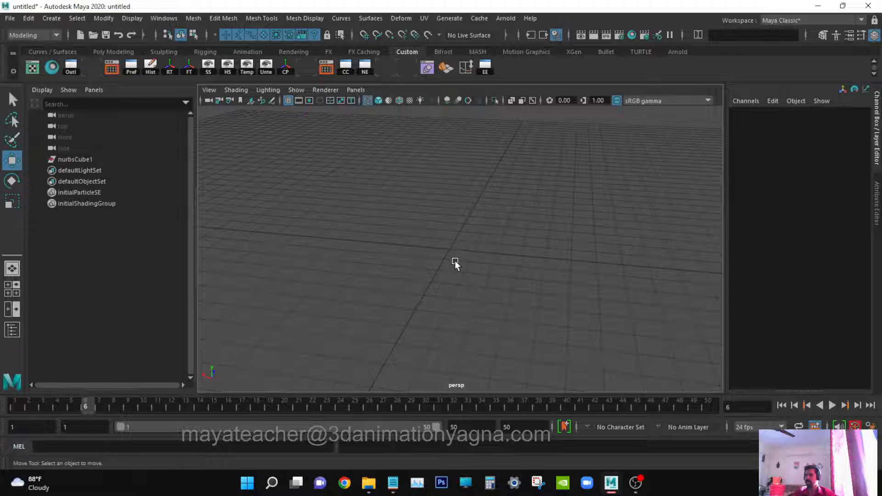
pyautogui.keyDown('alt'); pyautogui.moveTo(455, 260); pyautogui.dragTo(528, 275); pyautogui.keyUp('alt')
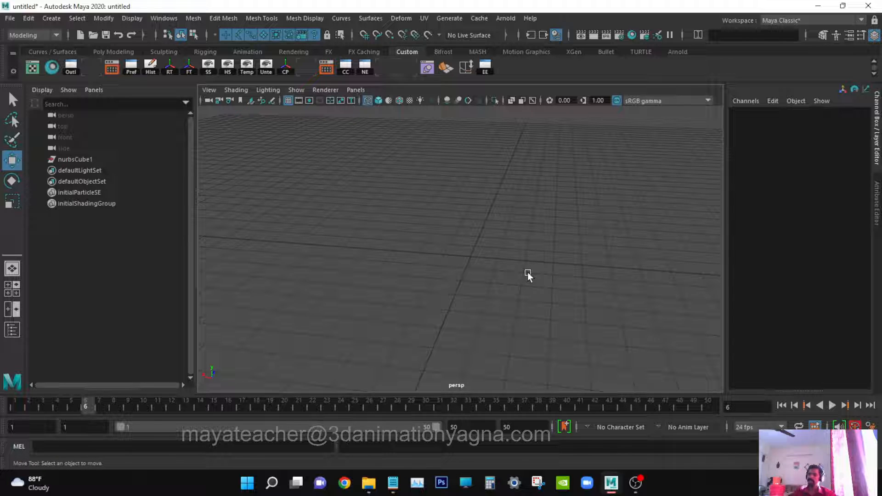
pyautogui.scroll(-1, 528, 272)
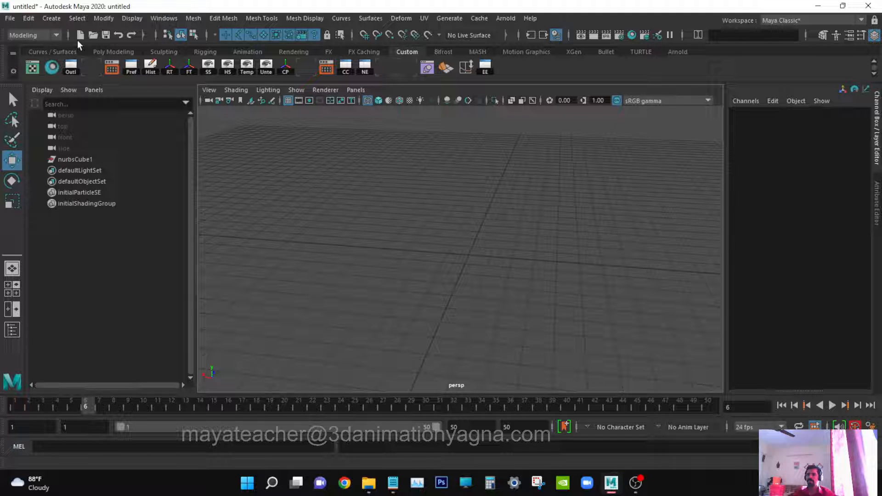
# Step: Create a new NURBS cube at the origin of the empty grid
pyautogui.click(52, 17)
pyautogui.moveTo(95, 48)
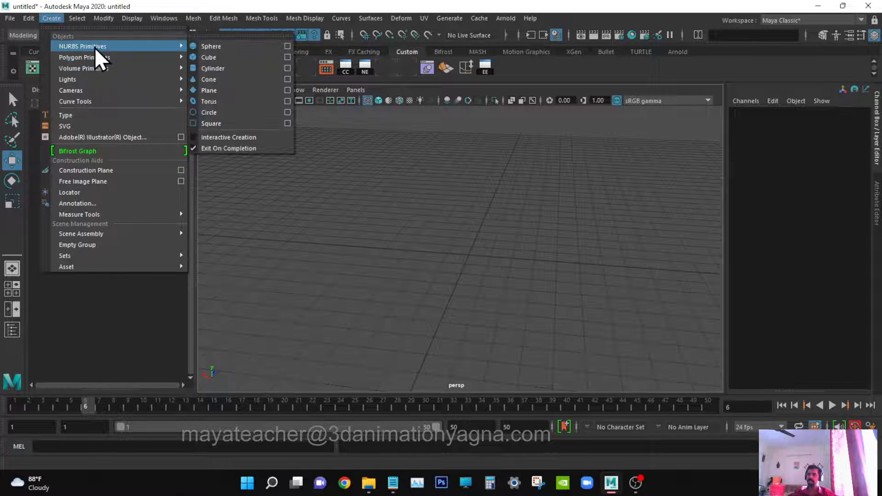
pyautogui.click(216, 59)
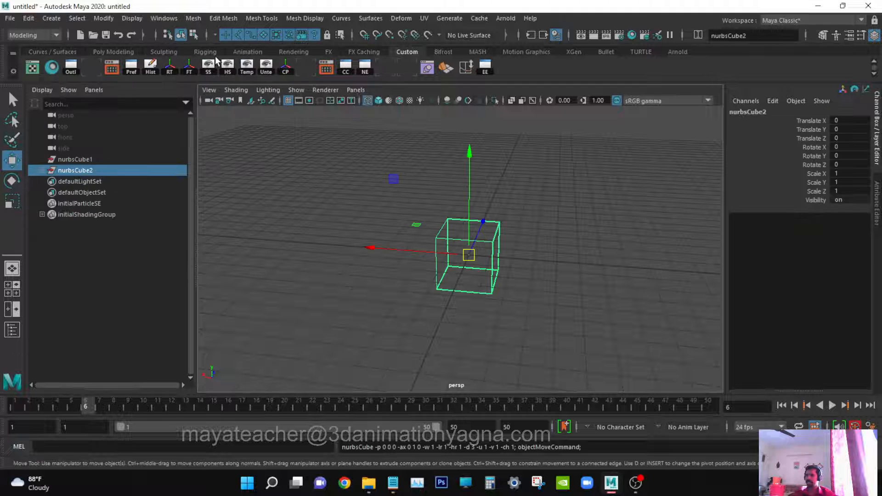
# Step: Examine the new wireframe NURBS cube up close and from several angles in the perspective view
pyautogui.scroll(2, 512, 250)
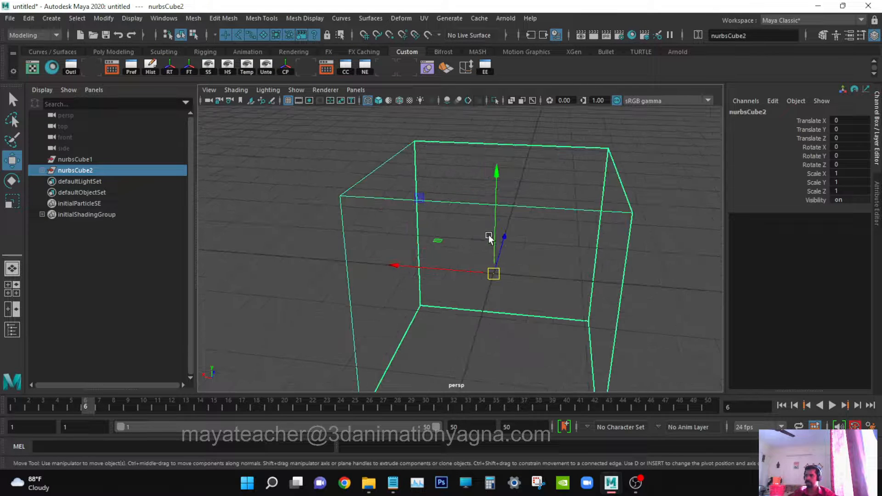
pyautogui.keyDown('alt'); pyautogui.moveTo(489, 235); pyautogui.dragTo(485, 255); pyautogui.keyUp('alt')
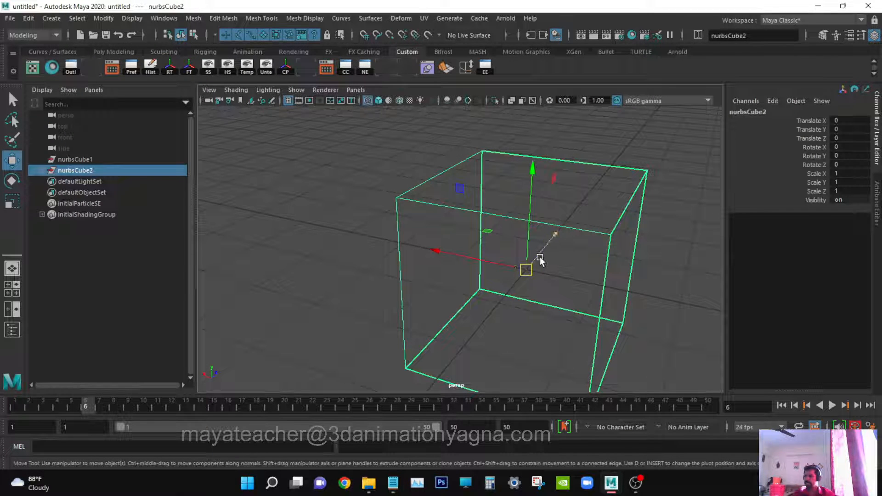
pyautogui.keyDown('alt'); pyautogui.moveTo(538, 262); pyautogui.dragTo(531, 281); pyautogui.keyUp('alt')
pyautogui.keyDown('alt'); pyautogui.moveTo(531, 281); pyautogui.dragTo(649, 343, button='right'); pyautogui.keyUp('alt')
pyautogui.keyDown('alt'); pyautogui.moveTo(649, 344); pyautogui.dragTo(533, 209, button='middle'); pyautogui.keyUp('alt')
pyautogui.keyDown('alt'); pyautogui.moveTo(534, 209); pyautogui.dragTo(512, 241); pyautogui.keyUp('alt')
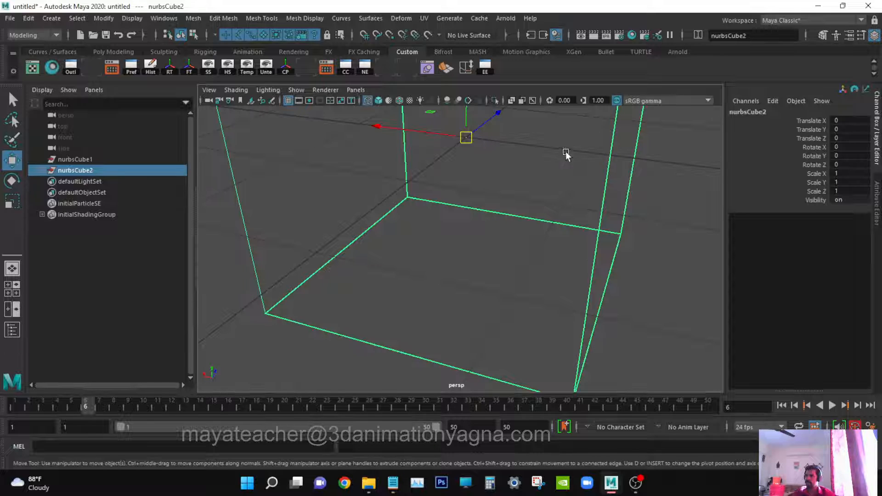
pyautogui.keyDown('alt'); pyautogui.moveTo(495, 189); pyautogui.dragTo(437, 260, button='right'); pyautogui.keyUp('alt')
pyautogui.keyDown('alt'); pyautogui.moveTo(456, 244); pyautogui.dragTo(475, 241); pyautogui.keyUp('alt')
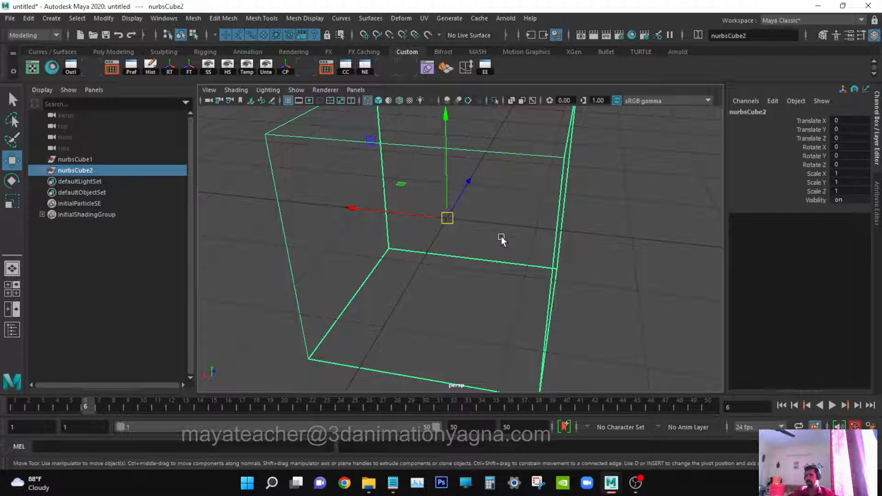
pyautogui.scroll(-10, 502, 239)
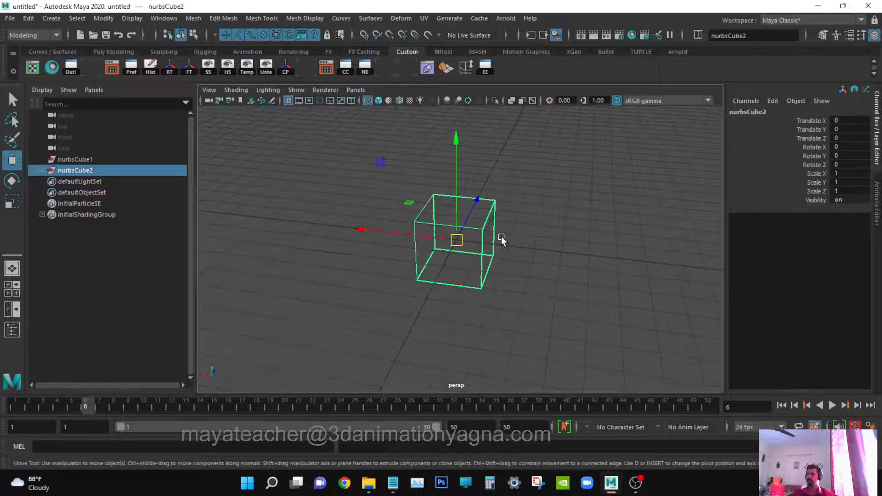
pyautogui.keyDown('alt'); pyautogui.moveTo(500, 239); pyautogui.dragTo(536, 277); pyautogui.keyUp('alt')
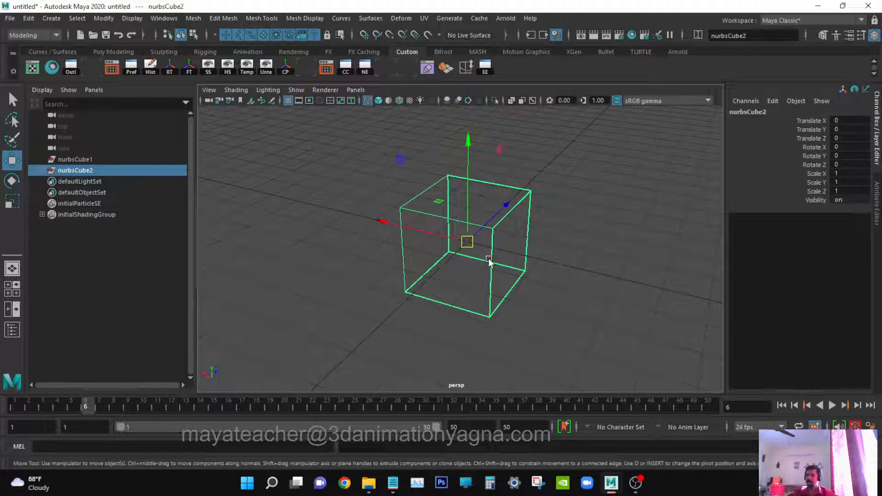
pyautogui.keyDown('alt'); pyautogui.moveTo(490, 260); pyautogui.dragTo(482, 258); pyautogui.keyUp('alt')
pyautogui.click(57, 21)
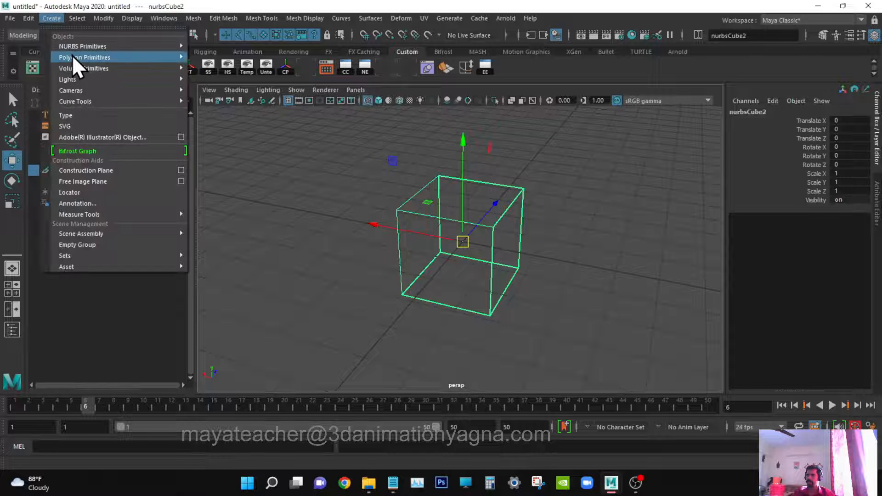
pyautogui.moveTo(142, 45)
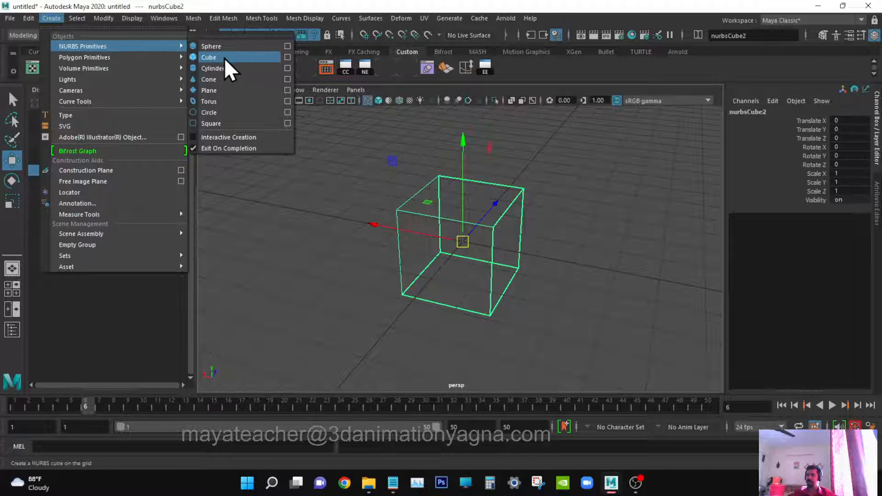
pyautogui.click(416, 2)
pyautogui.keyDown('alt'); pyautogui.moveTo(526, 272); pyautogui.dragTo(517, 301); pyautogui.keyUp('alt')
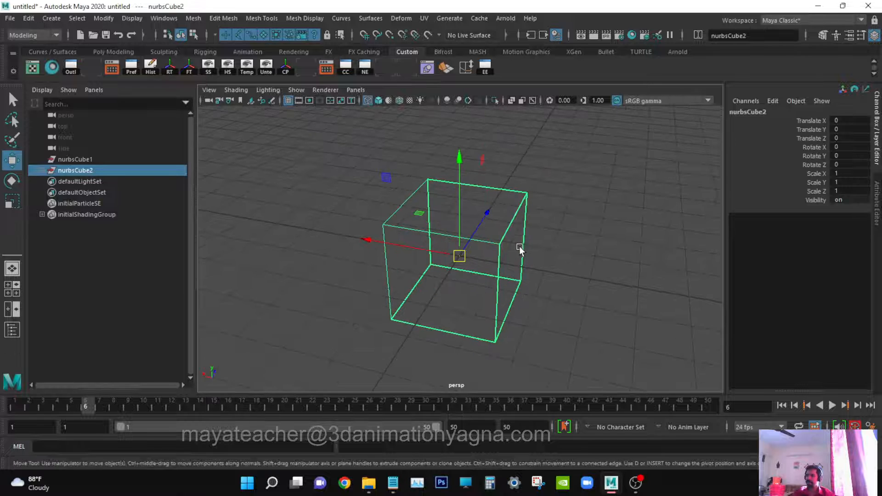
pyautogui.keyDown('alt'); pyautogui.moveTo(519, 248); pyautogui.dragTo(514, 300); pyautogui.keyUp('alt')
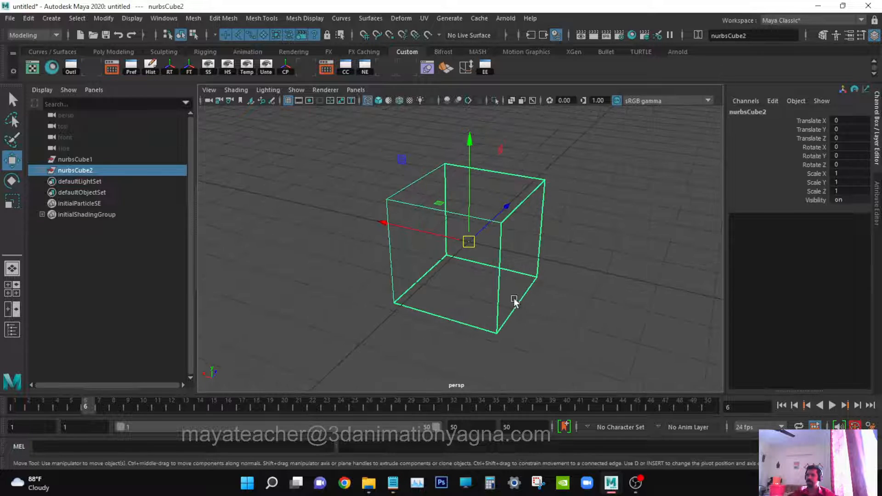
# Step: Show the control vertices of nurbsCube2 in component mode and select all of them
pyautogui.click(590, 222)
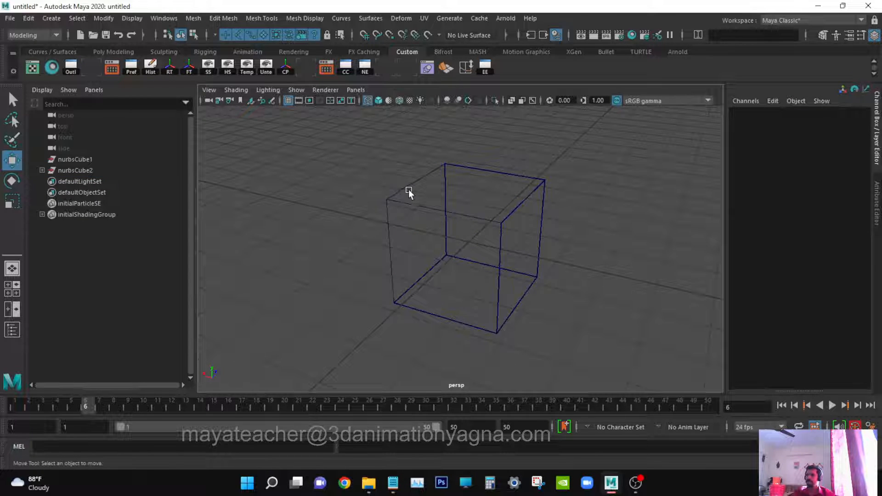
pyautogui.click(73, 170)
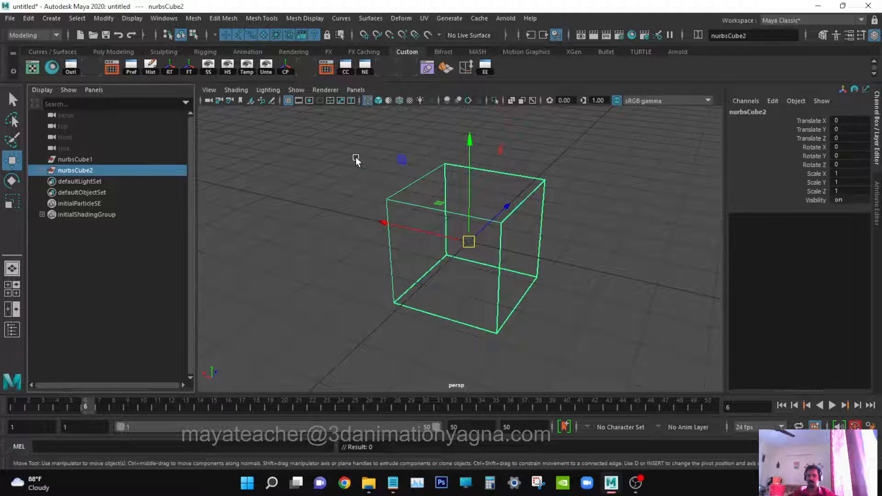
pyautogui.press('F8')
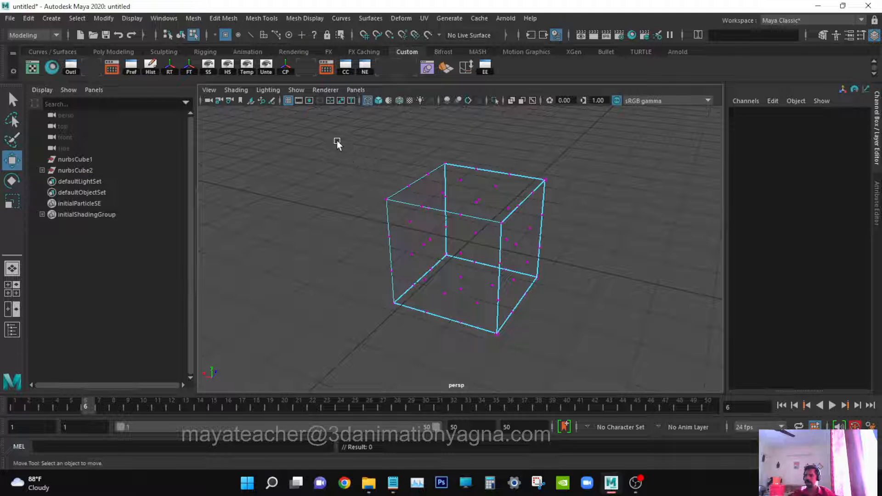
pyautogui.moveTo(335, 139); pyautogui.dragTo(445, 282)
# Step: Try moving the cube's selected control vertices along the Y, X and Z axes, undoing each move
pyautogui.click(490, 147)
pyautogui.moveTo(489, 148)
pyautogui.mouseDown()
pyautogui.moveTo(502, 221)
pyautogui.moveTo(504, 142)
pyautogui.moveTo(493, 151)
pyautogui.moveTo(494, 232)
pyautogui.moveTo(496, 118)
pyautogui.moveTo(506, 210)
pyautogui.moveTo(505, 111)
pyautogui.moveTo(510, 276)
pyautogui.moveTo(505, 138)
pyautogui.mouseUp()
pyautogui.hotkey('ctrl', 'z')
pyautogui.hotkey('ctrl', 'z')
pyautogui.moveTo(423, 222); pyautogui.dragTo(404, 221)
pyautogui.hotkey('ctrl', 'z')
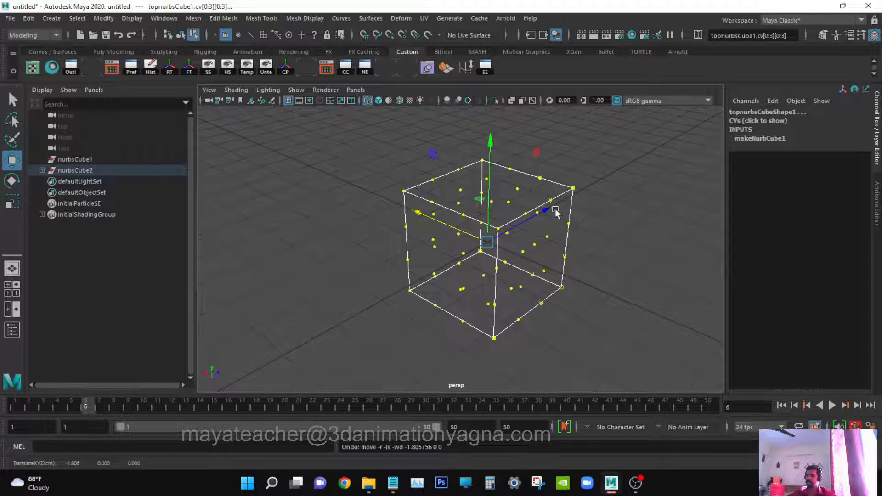
pyautogui.moveTo(549, 211); pyautogui.dragTo(627, 163)
pyautogui.hotkey('ctrl', 'z')
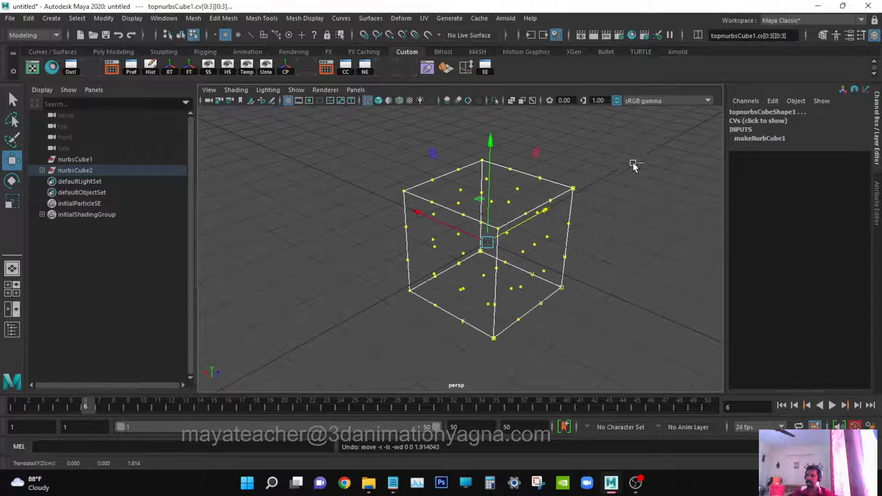
# Step: Try rotating the cube's selected control vertices about the Z and Y axes, undoing each rotation
pyautogui.keyDown('alt'); pyautogui.moveTo(551, 275); pyautogui.dragTo(500, 273, button='right'); pyautogui.keyUp('alt')
pyautogui.keyDown('alt'); pyautogui.moveTo(517, 296); pyautogui.dragTo(552, 292); pyautogui.keyUp('alt')
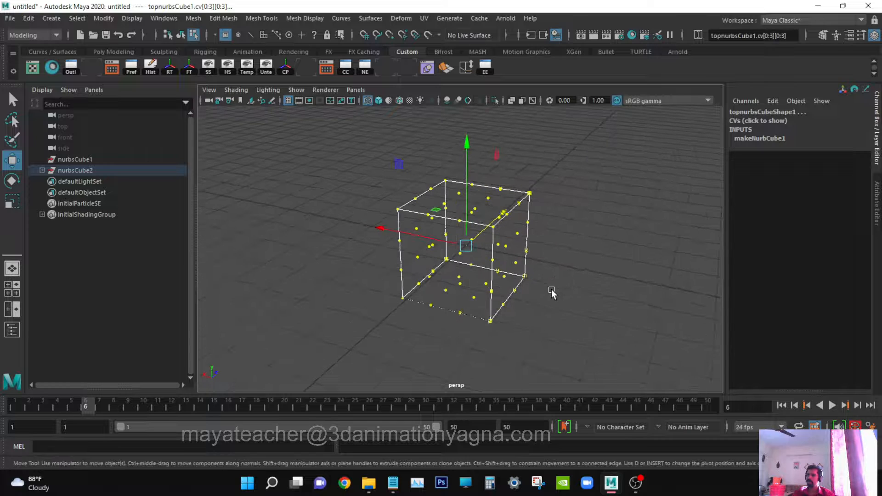
pyautogui.press('e')
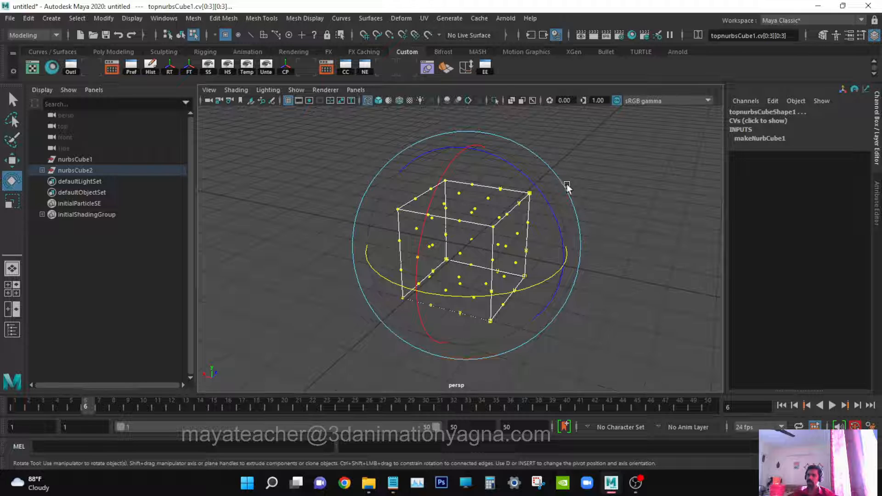
pyautogui.moveTo(504, 160)
pyautogui.mouseDown()
pyautogui.moveTo(517, 162)
pyautogui.moveTo(599, 267)
pyautogui.moveTo(494, 170)
pyautogui.moveTo(473, 166)
pyautogui.moveTo(420, 262)
pyautogui.moveTo(488, 154)
pyautogui.mouseUp()
pyautogui.hotkey('ctrl', 'z')
pyautogui.hotkey('ctrl', 'z')
pyautogui.moveTo(464, 296); pyautogui.dragTo(563, 283)
pyautogui.hotkey('ctrl', 'z')
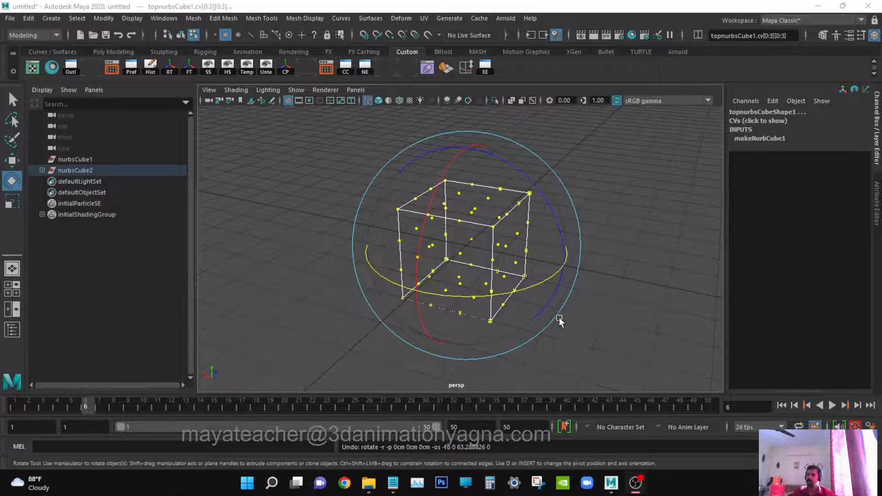
# Step: Switch the perspective view to smooth-shaded display of the NURBS cube
pyautogui.moveTo(560, 318)
pyautogui.keyDown('alt'); pyautogui.mouseDown()
pyautogui.moveTo(525, 317)
pyautogui.moveTo(551, 318)
pyautogui.mouseUp(); pyautogui.keyUp('alt')
pyautogui.keyDown('alt'); pyautogui.moveTo(551, 318); pyautogui.dragTo(578, 315, button='right'); pyautogui.keyUp('alt')
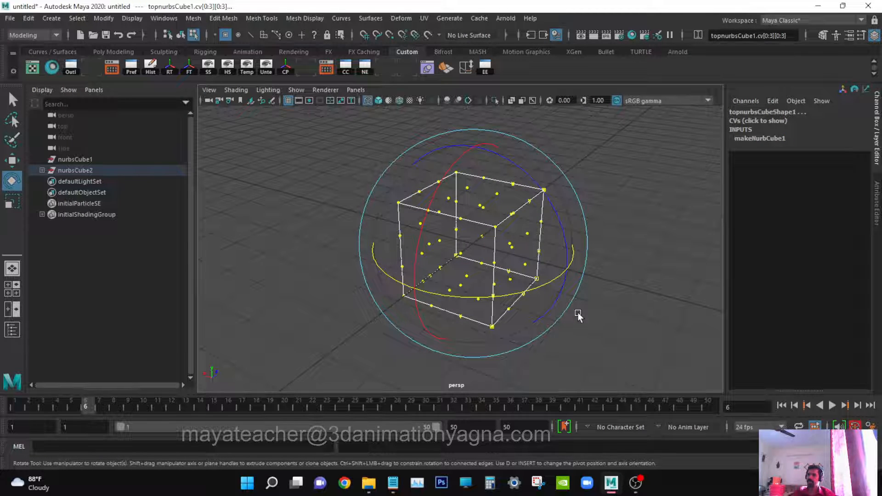
pyautogui.keyDown('alt'); pyautogui.moveTo(581, 292); pyautogui.dragTo(554, 292, button='middle'); pyautogui.keyUp('alt')
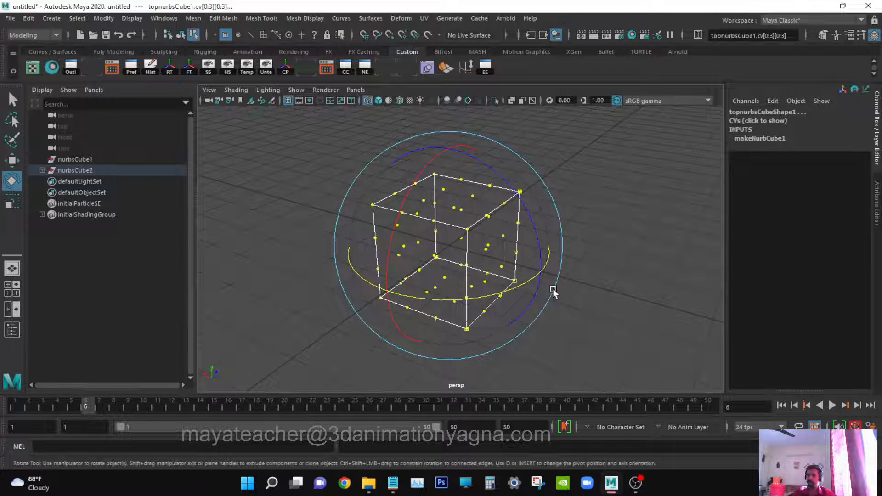
pyautogui.press('5')
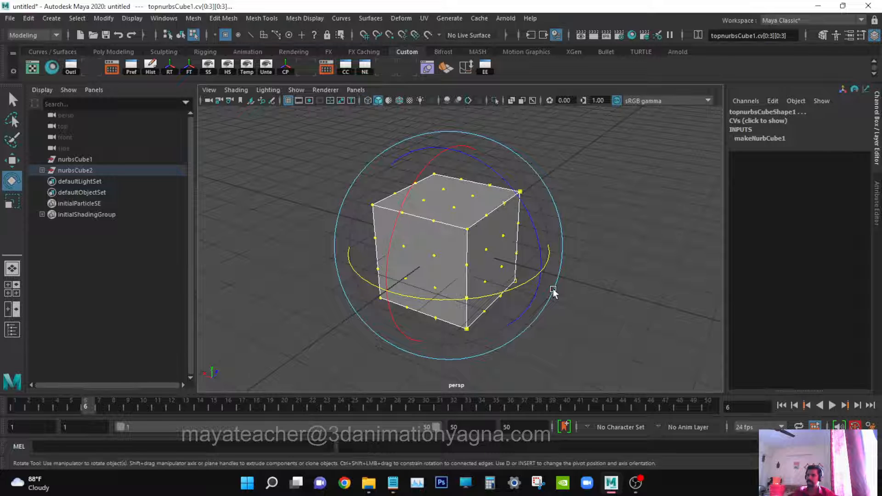
pyautogui.moveTo(554, 291)
pyautogui.keyDown('alt'); pyautogui.mouseDown()
pyautogui.moveTo(600, 301)
pyautogui.moveTo(544, 309)
pyautogui.moveTo(575, 318)
pyautogui.moveTo(611, 299)
pyautogui.moveTo(585, 298)
pyautogui.mouseUp(); pyautogui.keyUp('alt')
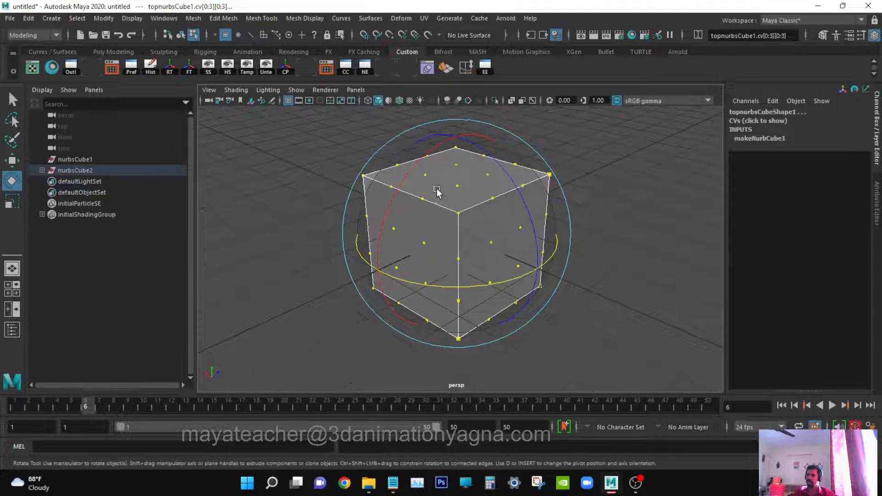
# Step: Examine the shaded NURBS cube and its control vertices from several angles and distances
pyautogui.keyDown('alt'); pyautogui.moveTo(509, 260); pyautogui.dragTo(524, 264, button='right'); pyautogui.keyUp('alt')
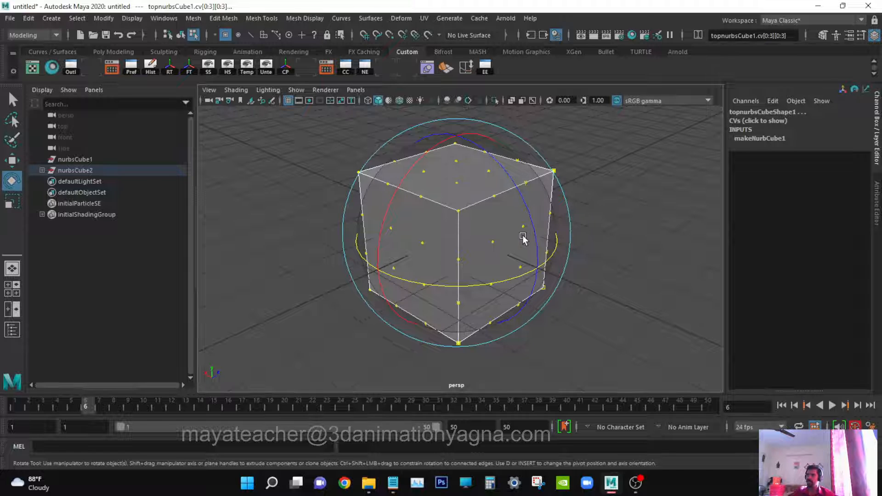
pyautogui.keyDown('alt'); pyautogui.moveTo(537, 269); pyautogui.dragTo(569, 260); pyautogui.keyUp('alt')
pyautogui.keyDown('alt'); pyautogui.moveTo(569, 260); pyautogui.dragTo(591, 270, button='middle'); pyautogui.keyUp('alt')
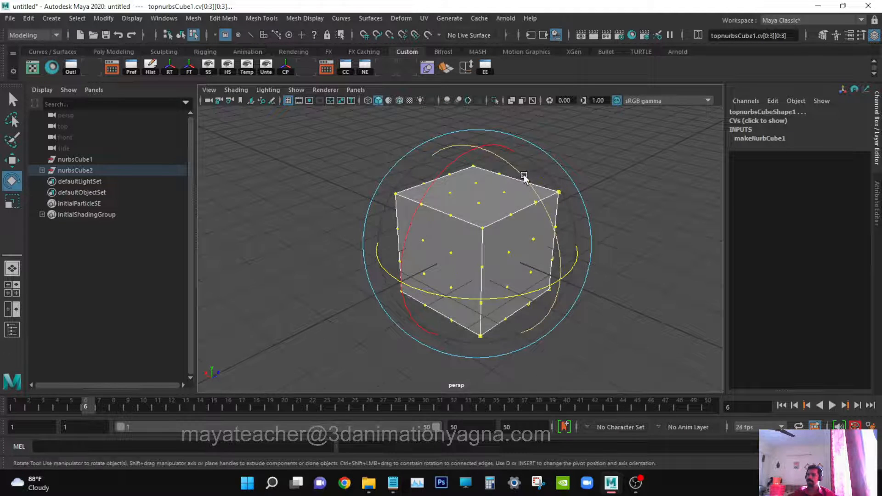
pyautogui.moveTo(523, 177); pyautogui.dragTo(509, 282)
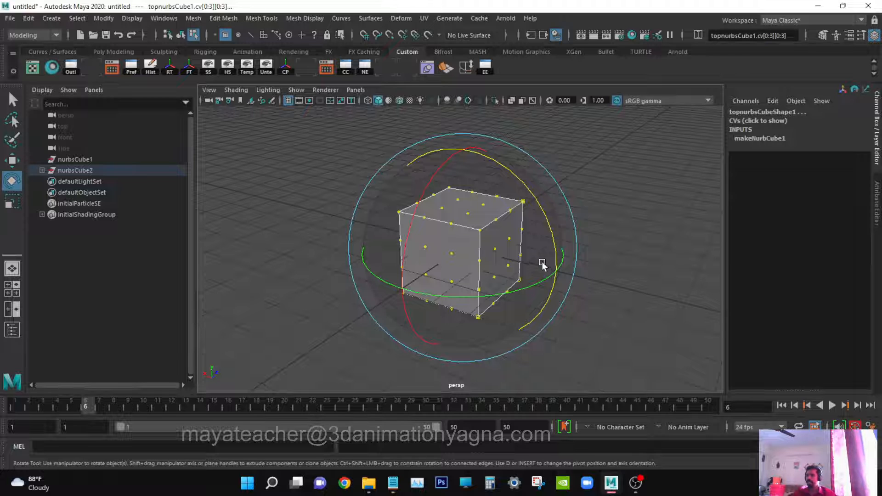
pyautogui.moveTo(566, 231); pyautogui.dragTo(570, 289)
pyautogui.keyDown('alt'); pyautogui.moveTo(600, 285); pyautogui.dragTo(481, 280, button='right'); pyautogui.keyUp('alt')
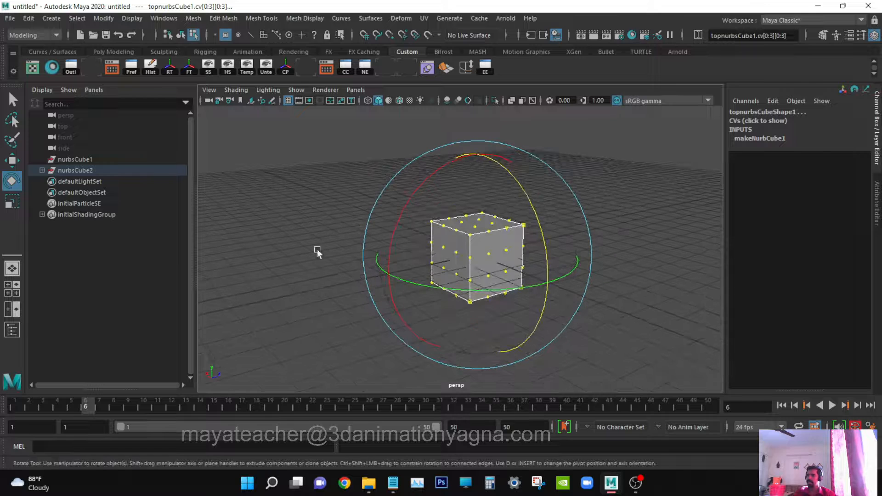
pyautogui.keyDown('alt'); pyautogui.moveTo(530, 225); pyautogui.dragTo(316, 138); pyautogui.keyUp('alt')
pyautogui.keyDown('alt'); pyautogui.moveTo(482, 288); pyautogui.dragTo(499, 276); pyautogui.keyUp('alt')
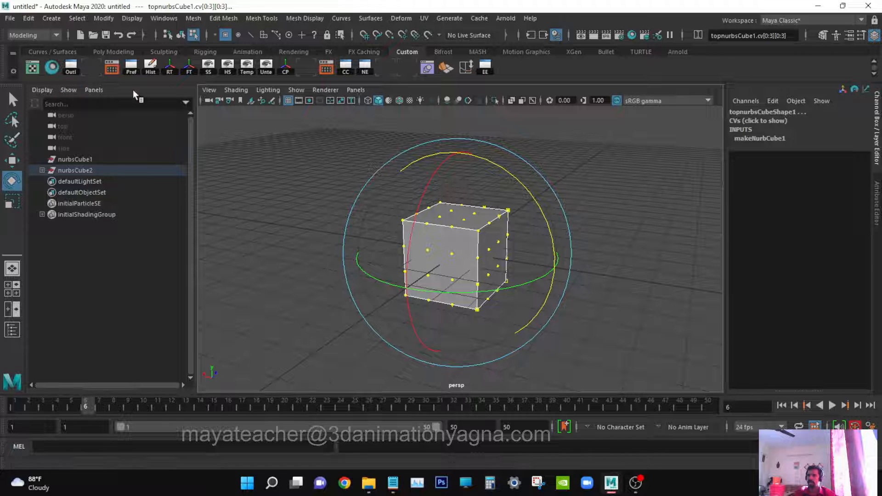
# Step: Deselect the control vertices and select nurbsCube2 and nurbsCube1 in turn to inspect each node
pyautogui.click(294, 196)
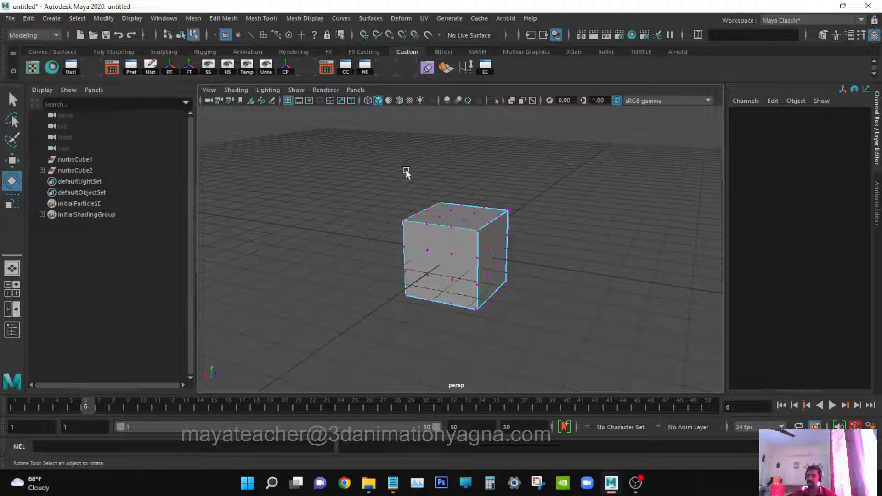
pyautogui.click(98, 170)
pyautogui.click(100, 158)
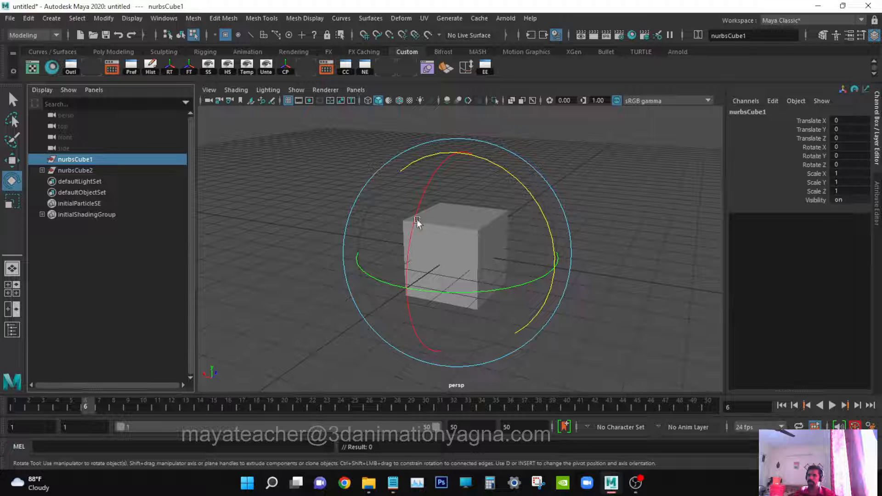
pyautogui.click(604, 87)
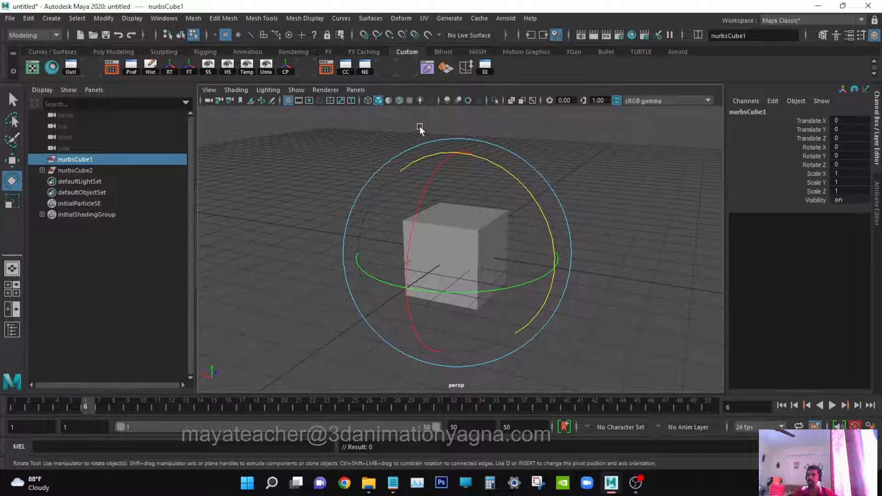
pyautogui.keyDown('alt'); pyautogui.moveTo(400, 298); pyautogui.dragTo(398, 290); pyautogui.keyUp('alt')
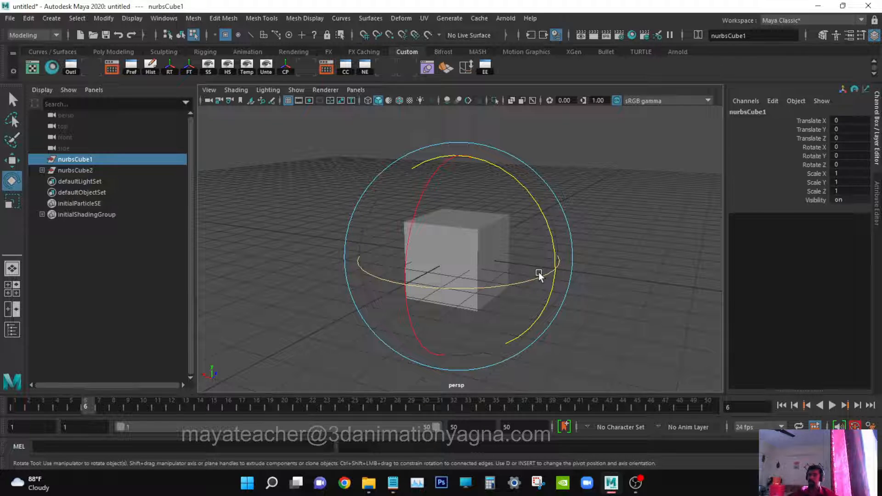
pyautogui.keyDown('alt'); pyautogui.moveTo(539, 272); pyautogui.dragTo(530, 275); pyautogui.keyUp('alt')
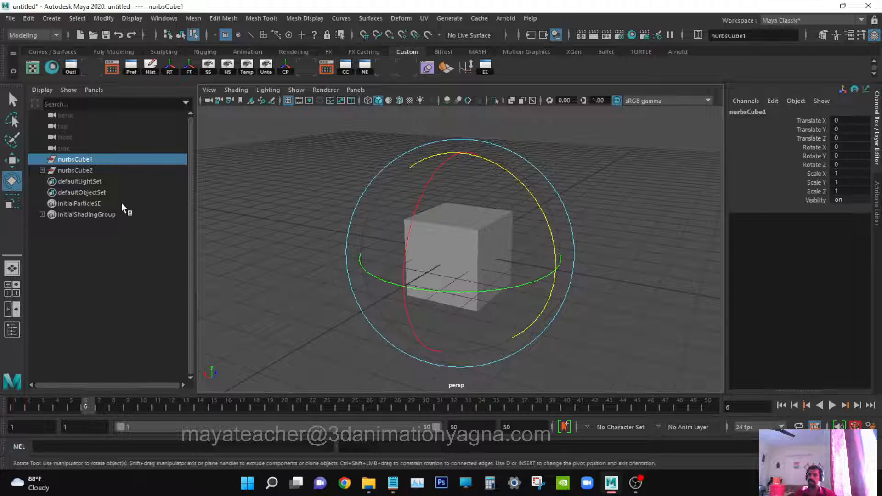
# Step: Delete both nurbsCube1 and nurbsCube2 from the scene
pyautogui.click(308, 186)
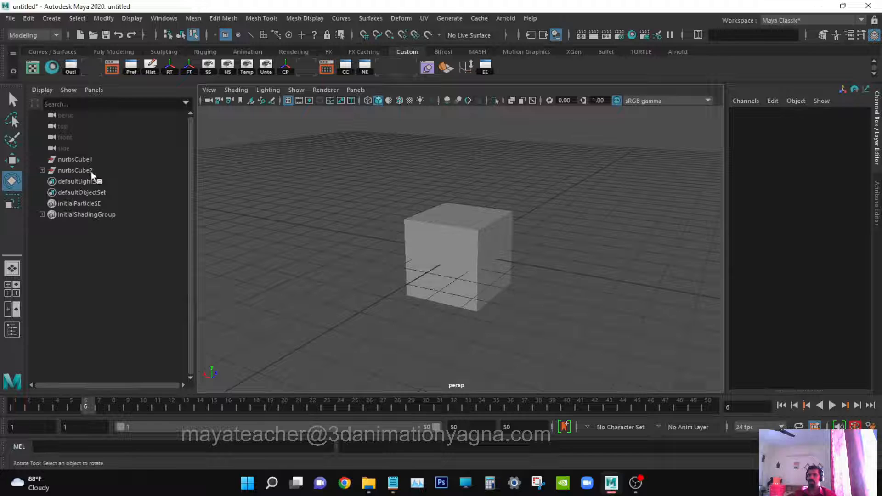
pyautogui.moveTo(91, 172); pyautogui.dragTo(94, 163)
pyautogui.press('Delete')
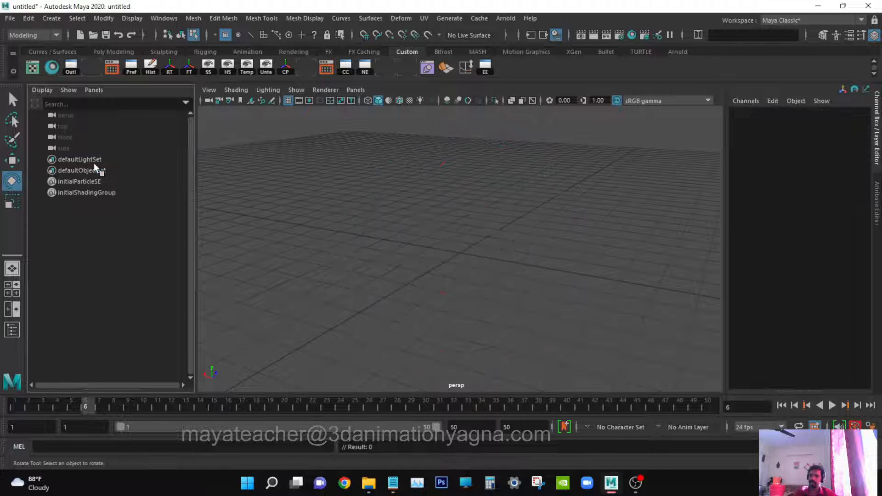
# Step: Create a NURBS plane at the origin and frame it up close in the perspective view
pyautogui.click(53, 20)
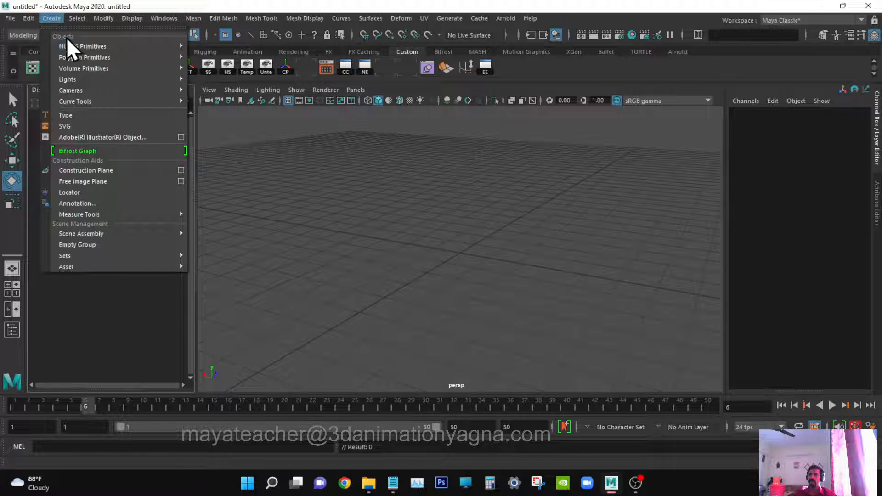
pyautogui.moveTo(72, 51)
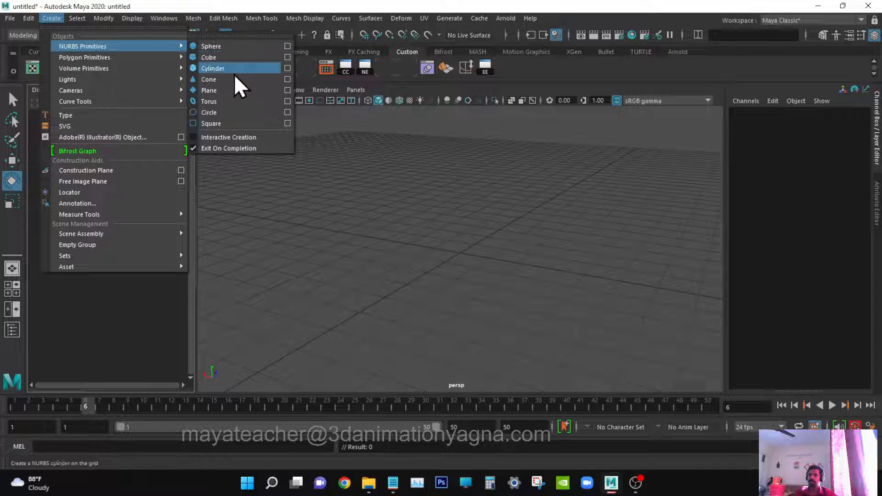
pyautogui.click(230, 90)
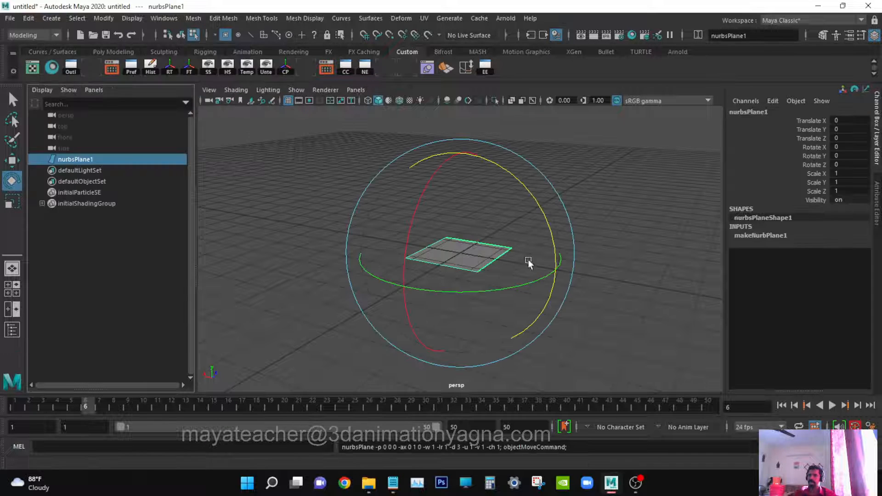
pyautogui.keyDown('alt'); pyautogui.moveTo(525, 257); pyautogui.dragTo(531, 275); pyautogui.keyUp('alt')
pyautogui.keyDown('alt'); pyautogui.moveTo(547, 260); pyautogui.dragTo(579, 251, button='right'); pyautogui.keyUp('alt')
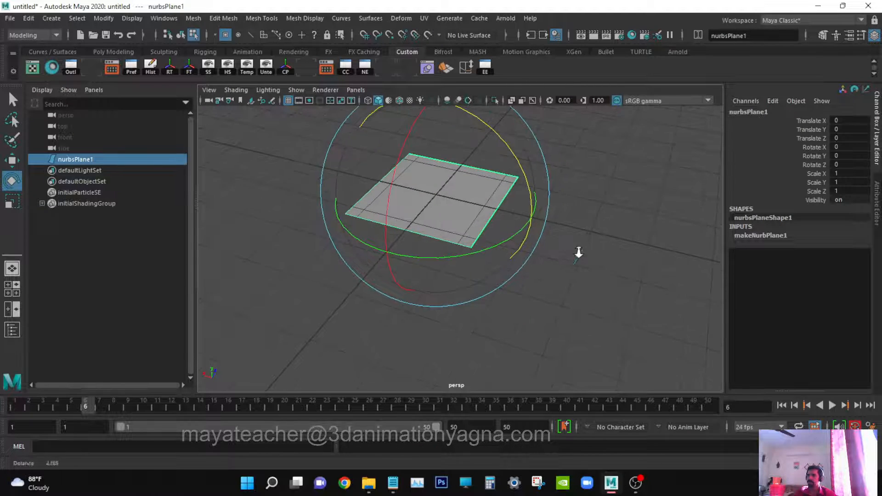
pyautogui.keyDown('alt'); pyautogui.moveTo(569, 221); pyautogui.dragTo(583, 270, button='middle'); pyautogui.keyUp('alt')
pyautogui.keyDown('alt'); pyautogui.moveTo(583, 269); pyautogui.dragTo(596, 265, button='right'); pyautogui.keyUp('alt')
pyautogui.keyDown('alt'); pyautogui.moveTo(583, 262); pyautogui.dragTo(572, 258); pyautogui.keyUp('alt')
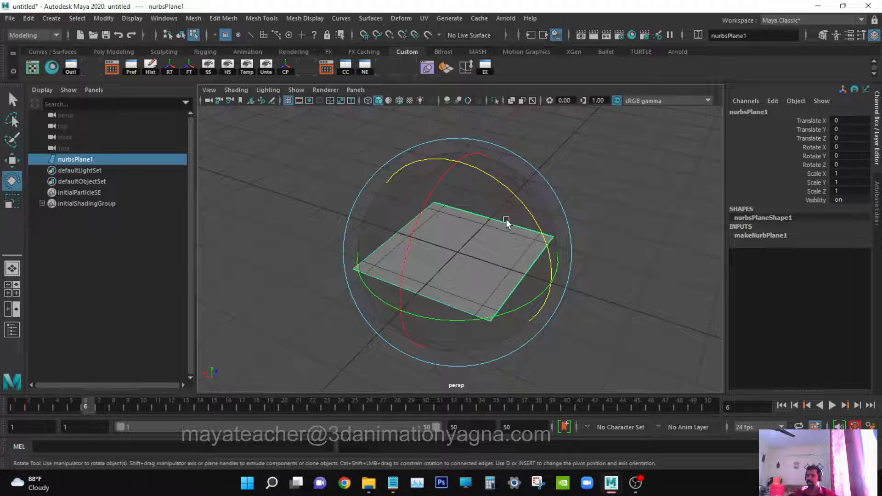
# Step: Activate the Move tool on the NURBS plane and switch from component to object selection mode
pyautogui.press('w')
pyautogui.moveTo(516, 270)
pyautogui.keyDown('alt'); pyautogui.mouseDown()
pyautogui.moveTo(513, 285)
pyautogui.moveTo(506, 280)
pyautogui.moveTo(518, 288)
pyautogui.moveTo(510, 271)
pyautogui.mouseUp(); pyautogui.keyUp('alt')
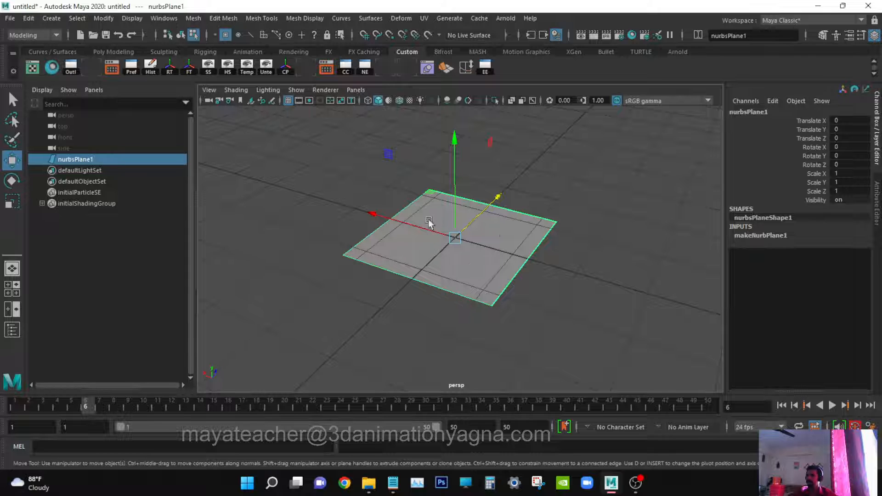
pyautogui.keyDown('alt'); pyautogui.moveTo(498, 227); pyautogui.dragTo(473, 253); pyautogui.keyUp('alt')
pyautogui.keyDown('alt'); pyautogui.moveTo(552, 207); pyautogui.dragTo(517, 231); pyautogui.keyUp('alt')
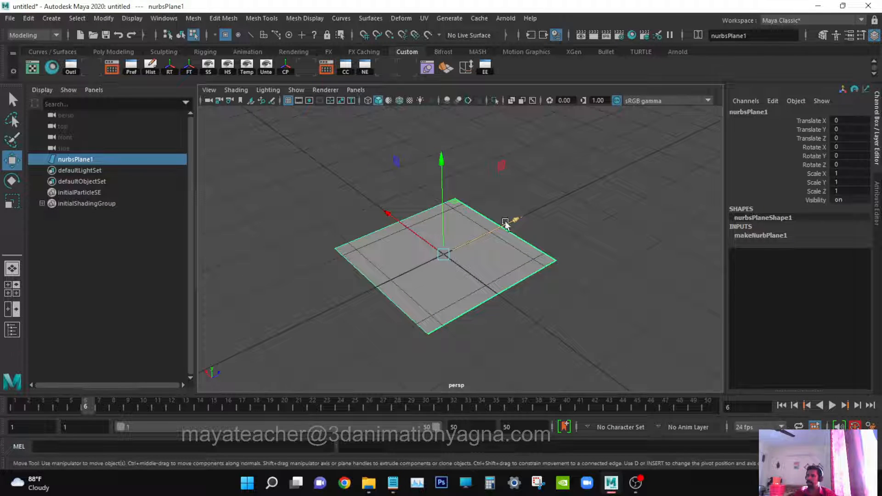
pyautogui.click(554, 190)
pyautogui.moveTo(522, 260); pyautogui.dragTo(553, 295)
pyautogui.press('F8')
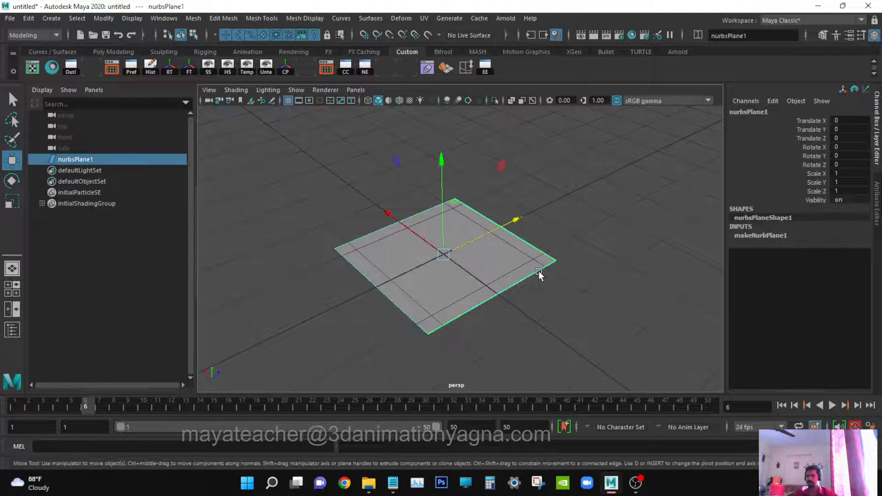
# Step: Move the NURBS plane along the Z axis and set its Translate Z to exactly 1
pyautogui.click(444, 188)
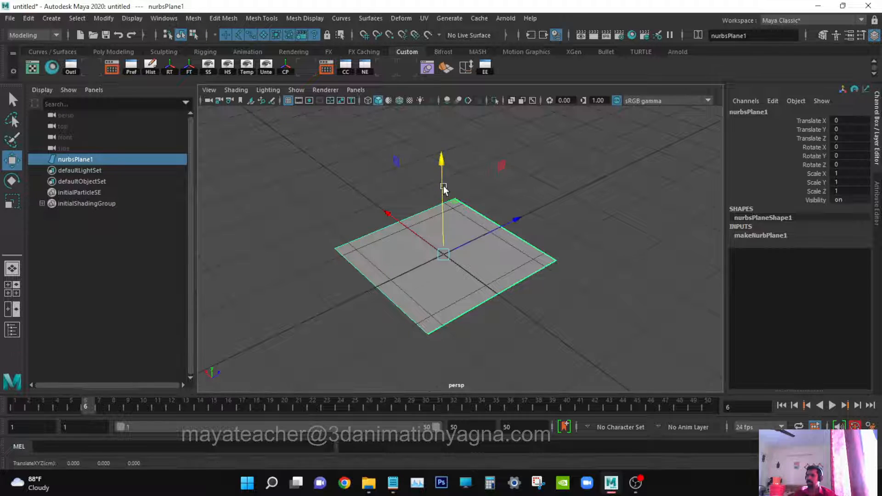
pyautogui.click(515, 219)
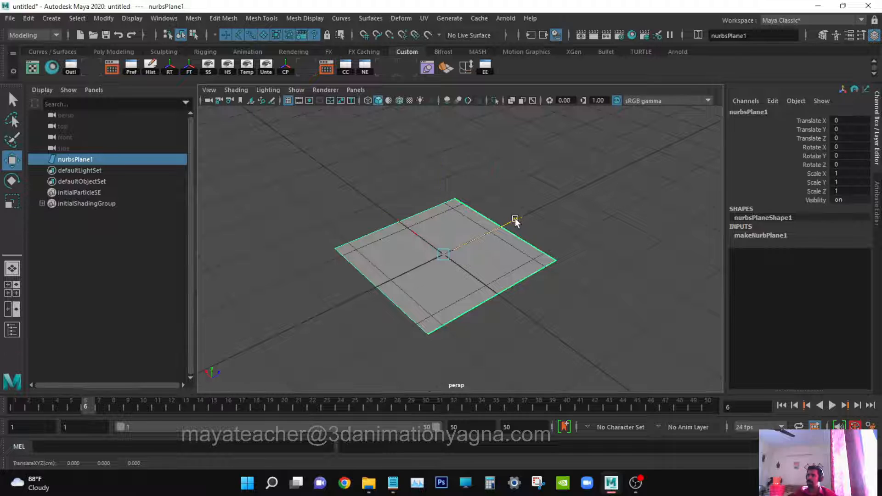
pyautogui.moveTo(515, 219); pyautogui.dragTo(575, 191)
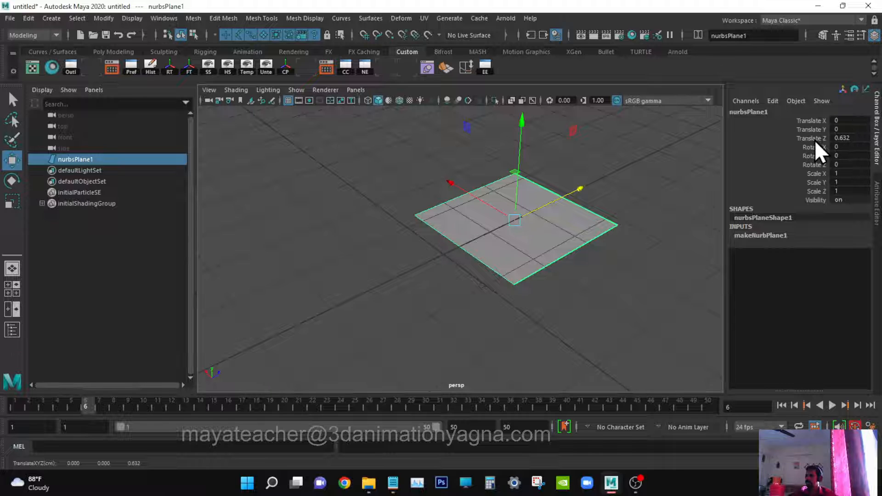
pyautogui.doubleClick(853, 138)
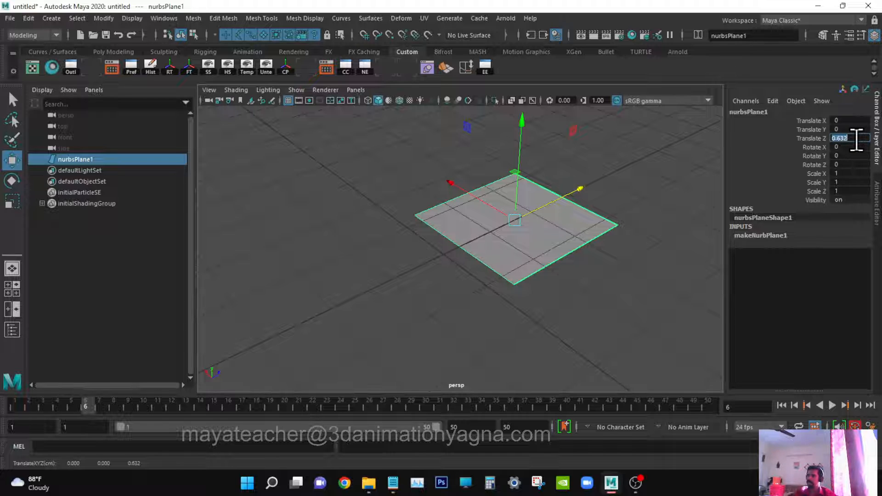
pyautogui.press('BackSpace')
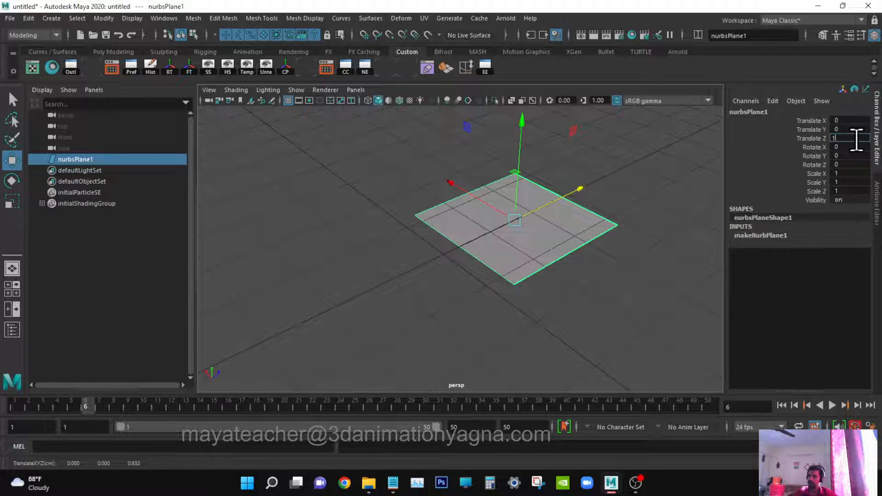
pyautogui.write('1')
pyautogui.press('Return')
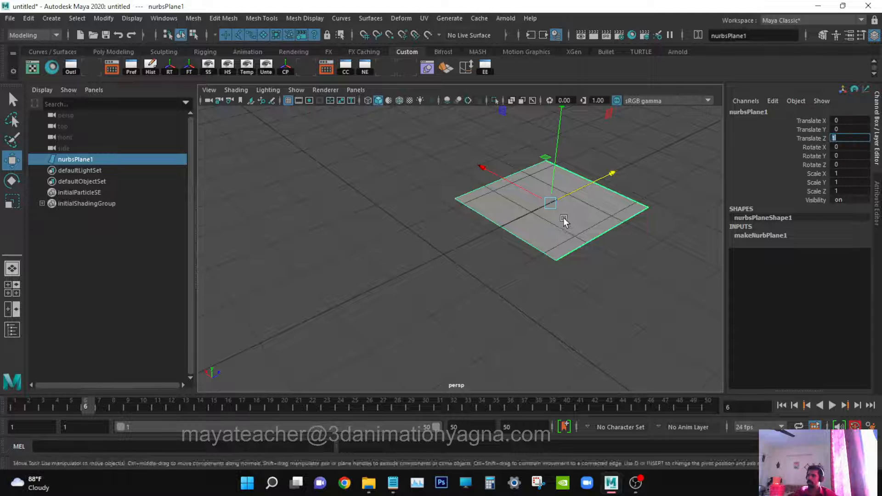
# Step: Slide the plane farther along Z to about 1.212, and restore its Translate Z to 1
pyautogui.keyDown('alt'); pyautogui.moveTo(565, 223); pyautogui.dragTo(599, 304); pyautogui.keyUp('alt')
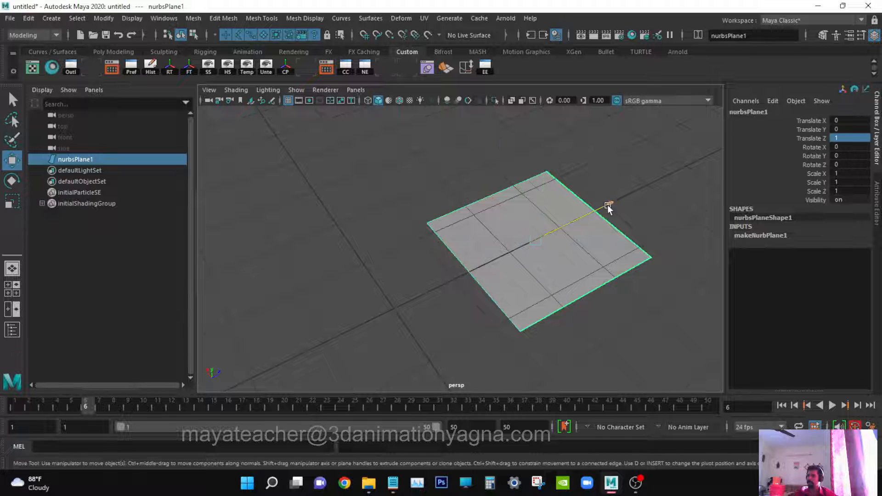
pyautogui.moveTo(608, 205); pyautogui.dragTo(630, 192)
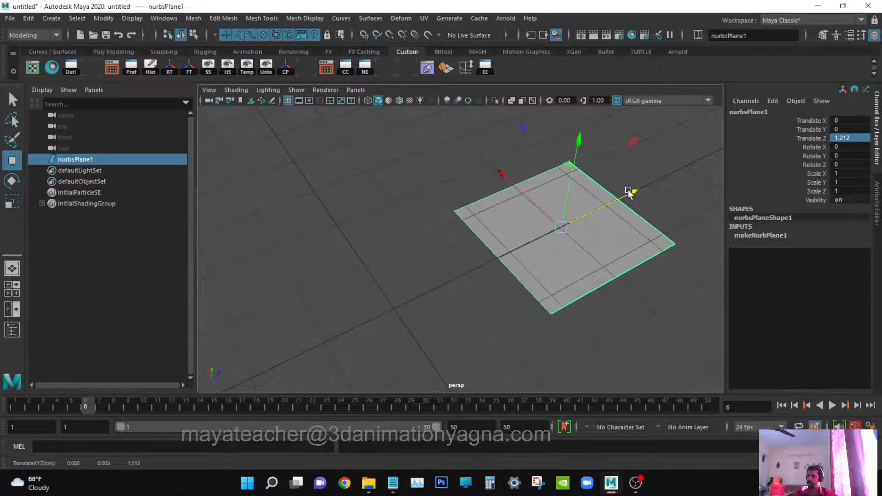
pyautogui.doubleClick(850, 138)
pyautogui.write('1')
pyautogui.press('Return')
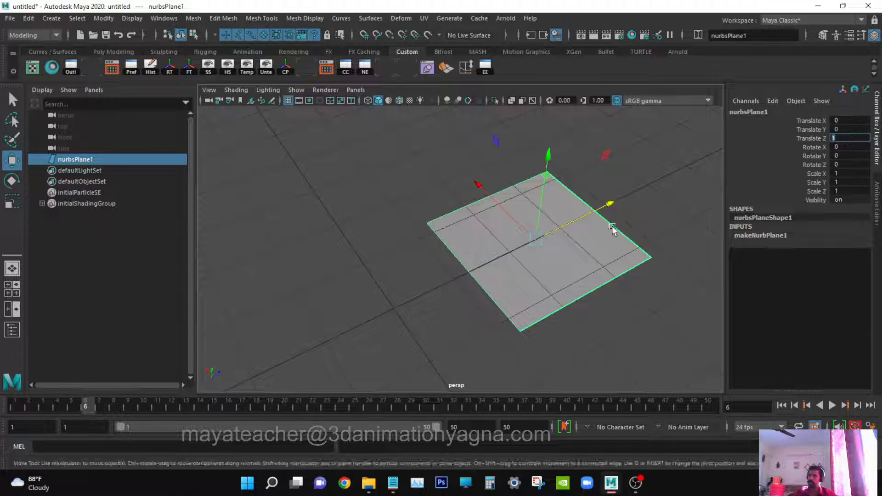
# Step: Set the NURBS plane's Translate X to 1
pyautogui.keyDown('alt'); pyautogui.moveTo(610, 227); pyautogui.dragTo(434, 241); pyautogui.keyUp('alt')
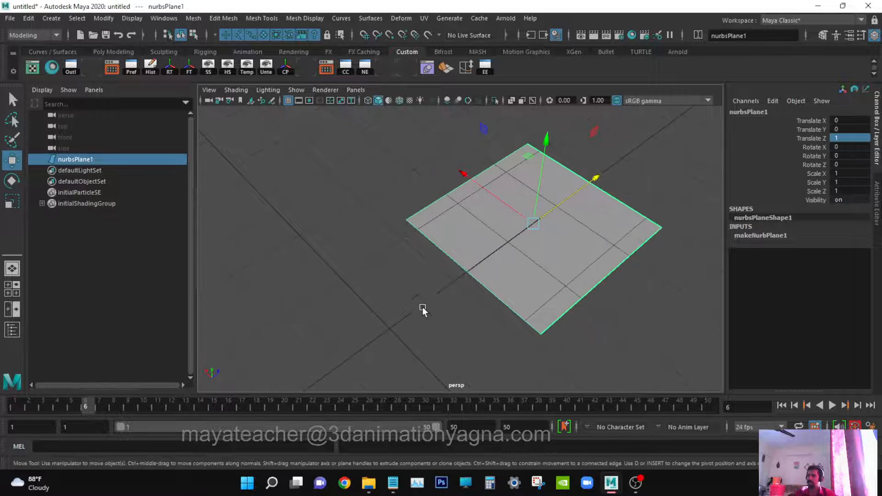
pyautogui.keyDown('alt'); pyautogui.moveTo(526, 237); pyautogui.dragTo(519, 306); pyautogui.keyUp('alt')
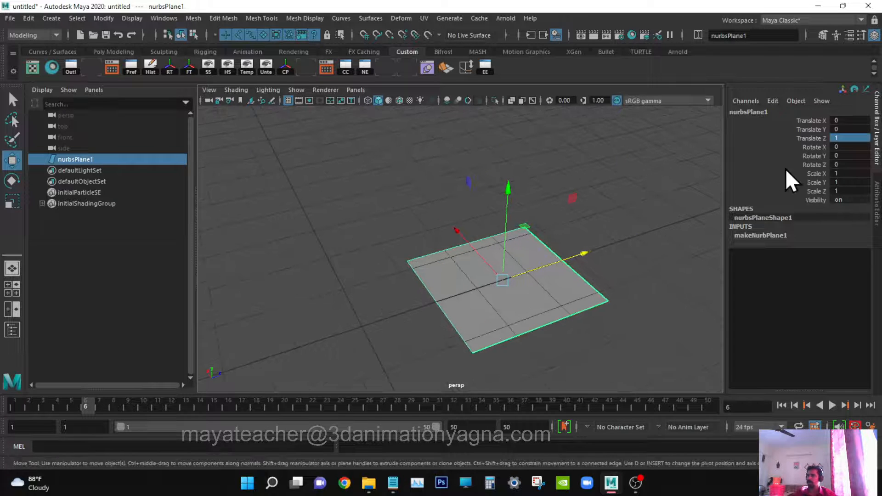
pyautogui.keyDown('alt'); pyautogui.moveTo(544, 286); pyautogui.dragTo(534, 302, button='middle'); pyautogui.keyUp('alt')
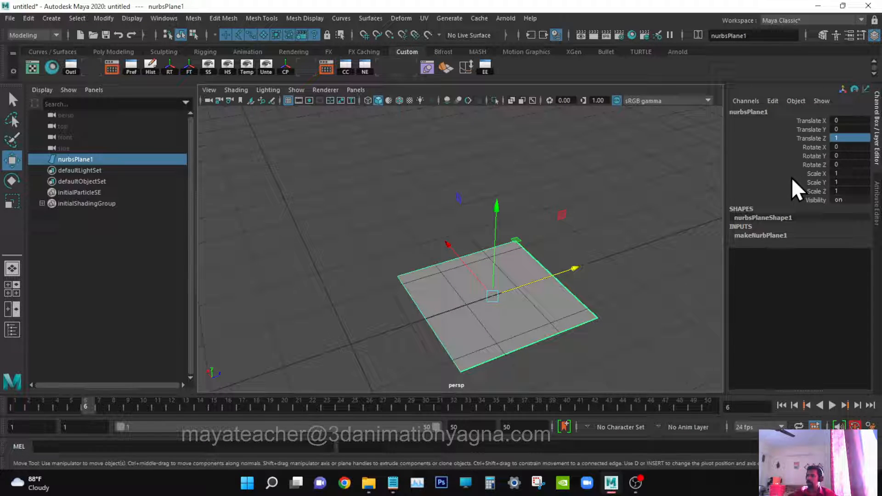
pyautogui.click(853, 119)
pyautogui.keyDown('alt'); pyautogui.moveTo(464, 243); pyautogui.dragTo(448, 249); pyautogui.keyUp('alt')
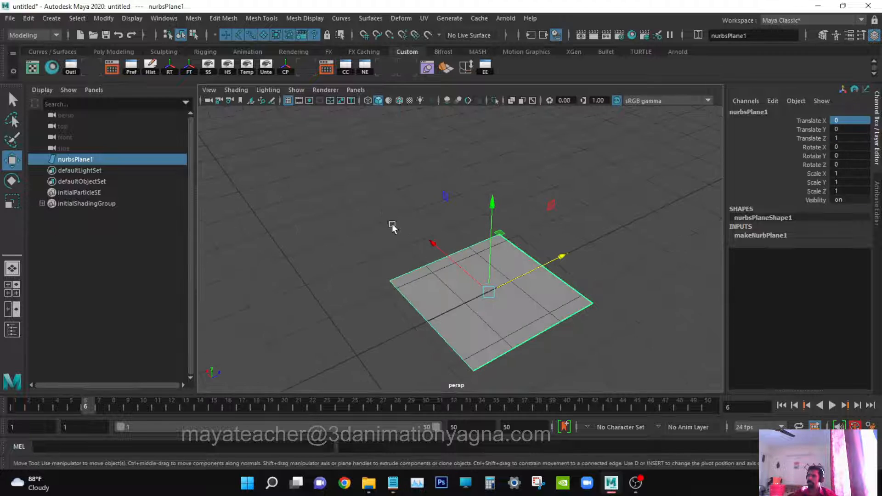
pyautogui.click(854, 120)
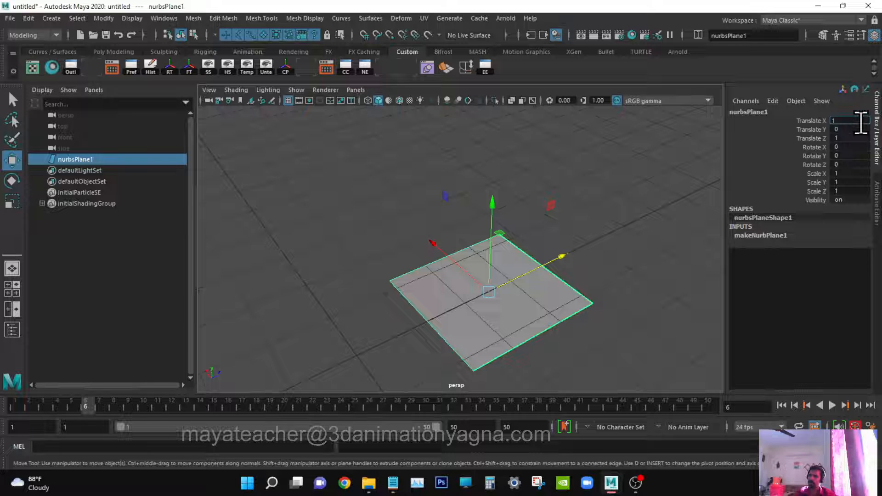
pyautogui.write('1')
pyautogui.press('Return')
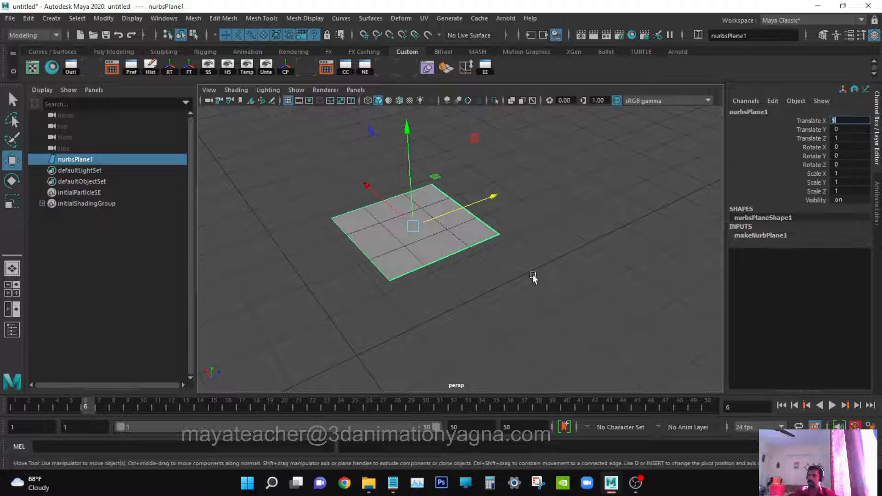
# Step: Raise the NURBS plane above the grid by setting its Translate Y to 1
pyautogui.keyDown('alt'); pyautogui.moveTo(530, 274); pyautogui.dragTo(515, 294); pyautogui.keyUp('alt')
pyautogui.click(855, 129)
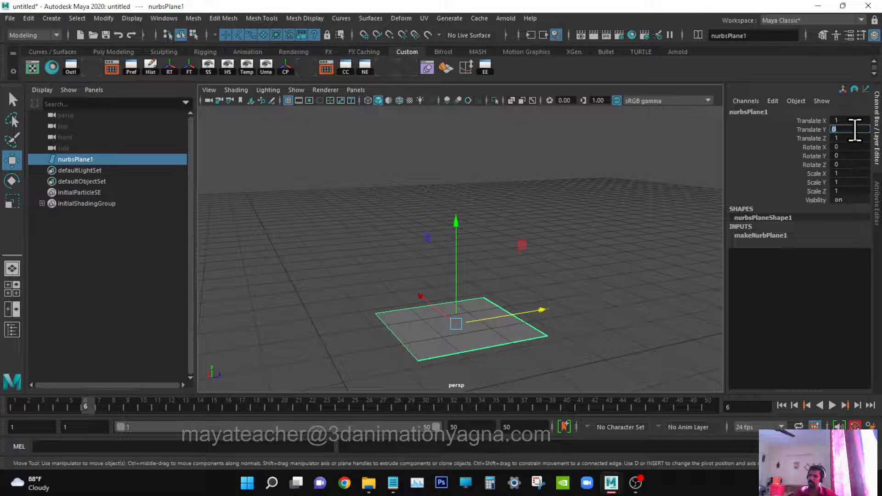
pyautogui.write('1')
pyautogui.press('Return')
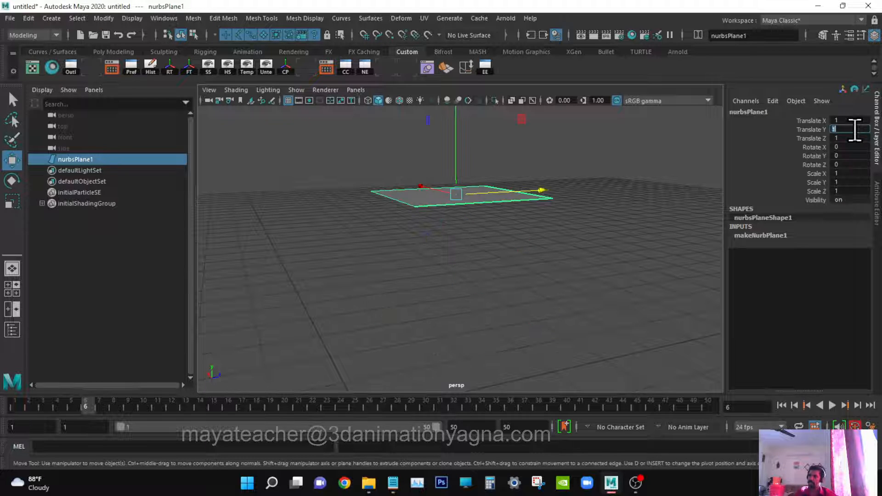
# Step: Return the plane to the origin by setting Translate X, Y and Z to 0 together
pyautogui.keyDown('alt'); pyautogui.moveTo(702, 227); pyautogui.dragTo(603, 306); pyautogui.keyUp('alt')
pyautogui.keyDown('alt'); pyautogui.moveTo(604, 305); pyautogui.dragTo(555, 272, button='right'); pyautogui.keyUp('alt')
pyautogui.keyDown('alt'); pyautogui.moveTo(556, 272); pyautogui.dragTo(573, 268); pyautogui.keyUp('alt')
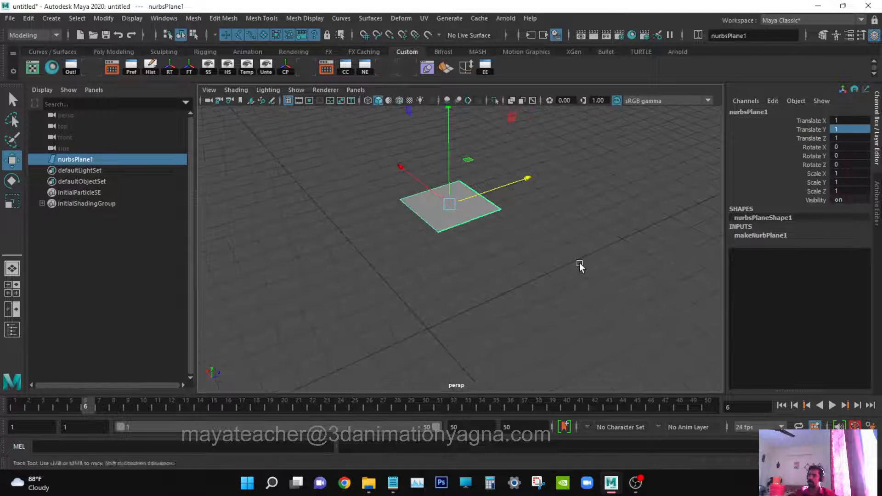
pyautogui.keyDown('alt'); pyautogui.moveTo(580, 263); pyautogui.dragTo(605, 283, button='middle'); pyautogui.keyUp('alt')
pyautogui.moveTo(847, 121); pyautogui.dragTo(858, 138)
pyautogui.write('0')
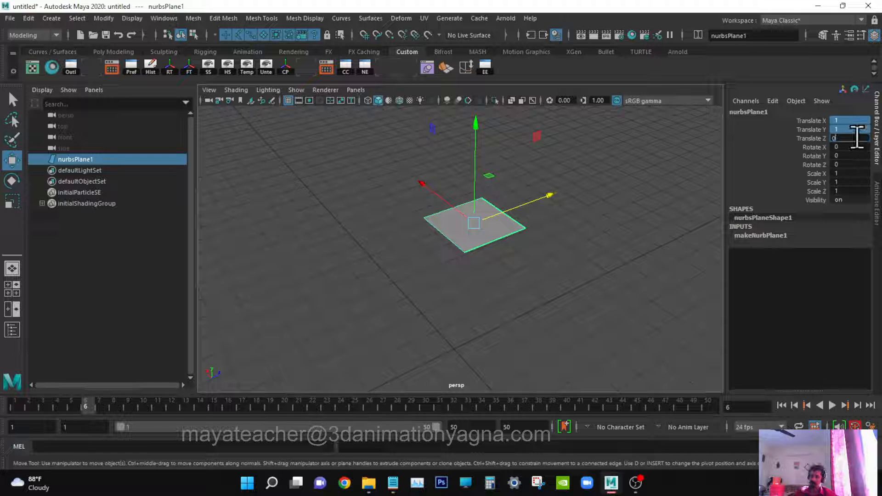
pyautogui.press('Return')
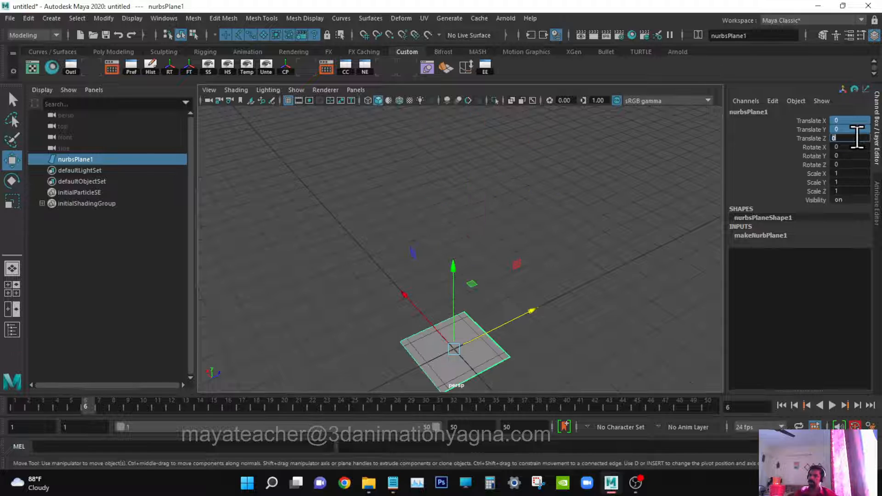
# Step: Move the plane freely on several axes to about X 0.487, Y 0.509, Z 0.146, and reset all three translate values to 0
pyautogui.keyDown('alt'); pyautogui.moveTo(418, 238); pyautogui.dragTo(430, 105, button='middle'); pyautogui.keyUp('alt')
pyautogui.scroll(6, 495, 250)
pyautogui.keyDown('alt'); pyautogui.moveTo(494, 250); pyautogui.dragTo(508, 325, button='middle'); pyautogui.keyUp('alt')
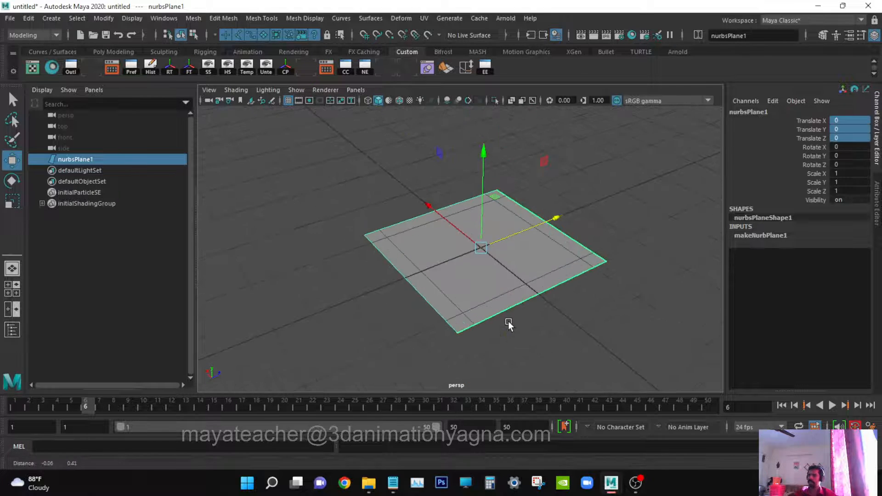
pyautogui.scroll(-4, 516, 290)
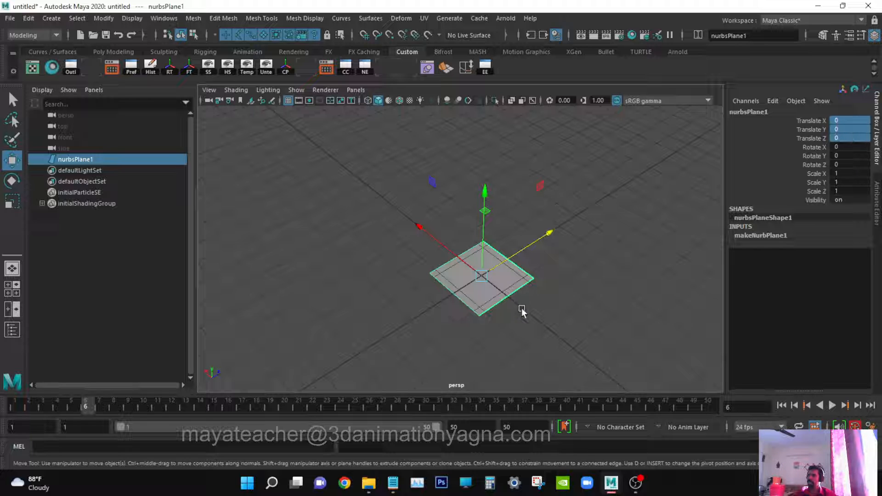
pyautogui.moveTo(482, 276); pyautogui.dragTo(394, 185)
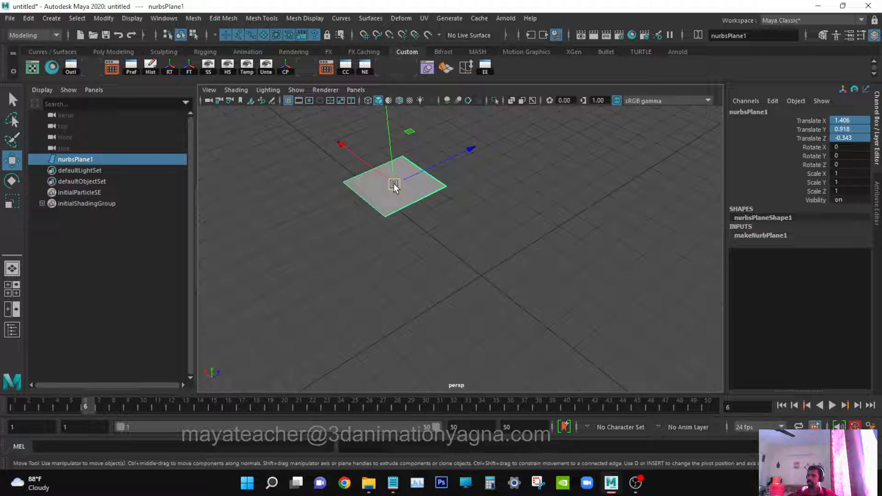
pyautogui.moveTo(394, 186); pyautogui.dragTo(466, 226)
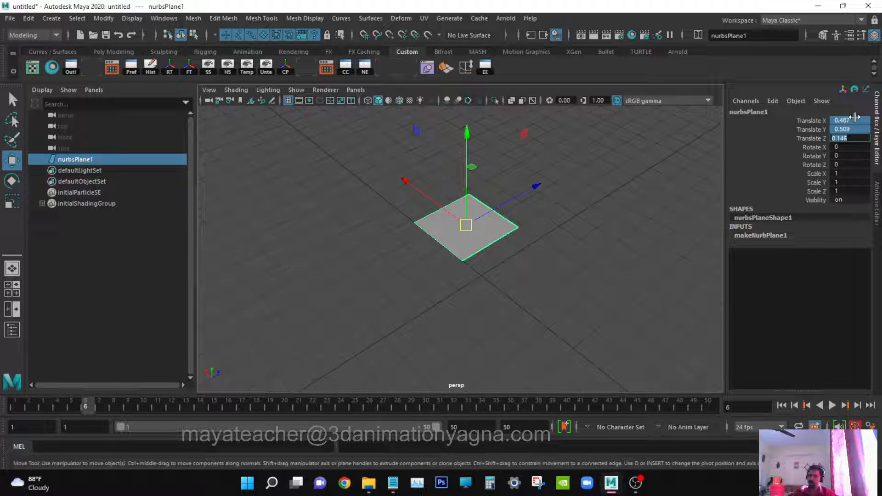
pyautogui.write('0')
pyautogui.press('Return')
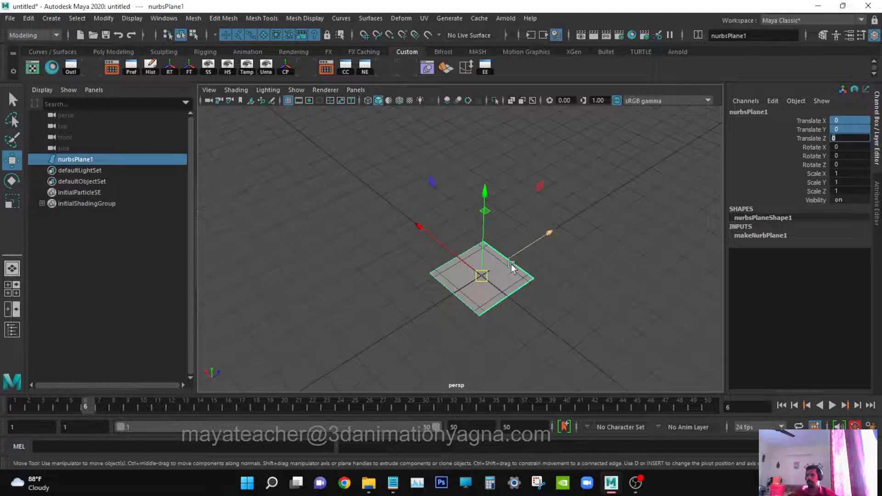
# Step: Switch to the Select tool and delete the NURBS plane from the scene
pyautogui.keyDown('alt'); pyautogui.moveTo(514, 269); pyautogui.dragTo(483, 287); pyautogui.keyUp('alt')
pyautogui.keyDown('alt'); pyautogui.moveTo(483, 287); pyautogui.dragTo(537, 299, button='right'); pyautogui.keyUp('alt')
pyautogui.press('q')
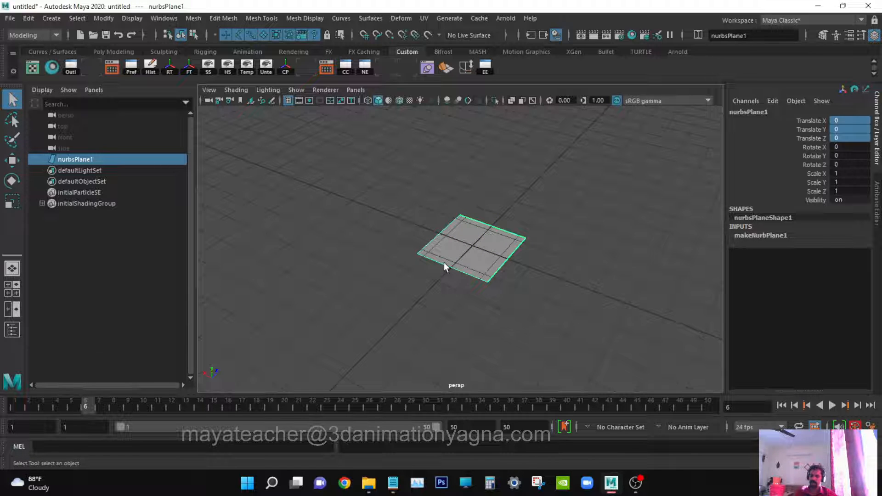
pyautogui.press('Delete')
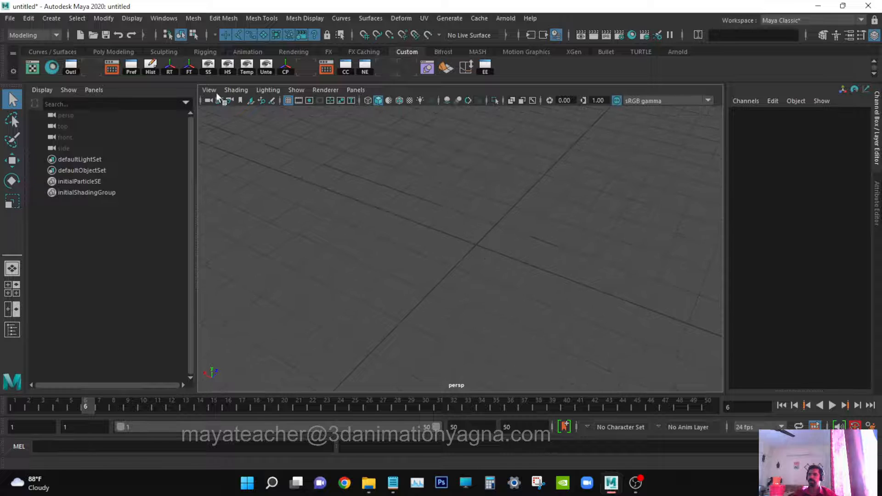
# Step: Switch the viewport from perspective to the top view, and from there to the front view
pyautogui.press('space')
pyautogui.moveTo(494, 241); pyautogui.dragTo(434, 241)
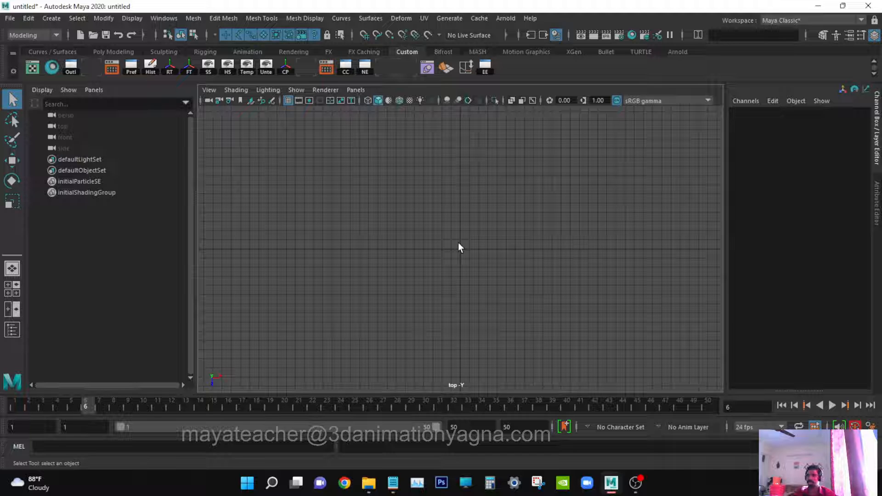
pyautogui.press('space')
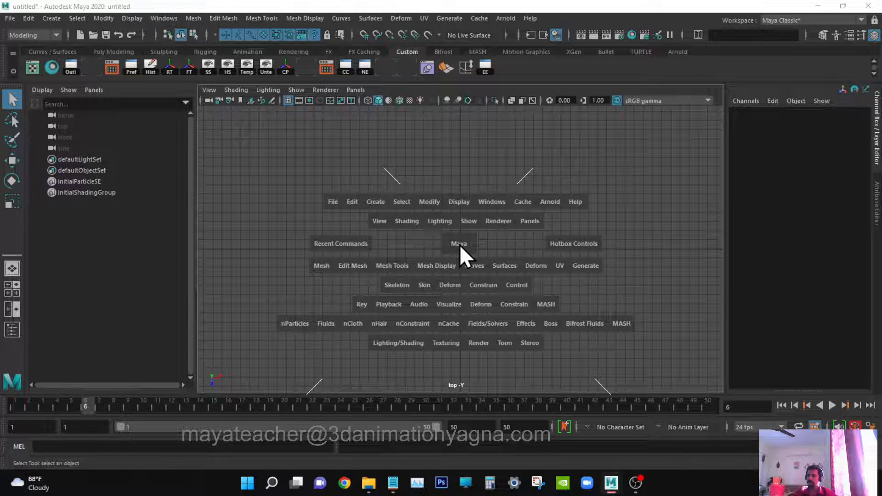
pyautogui.press('space')
pyautogui.click(459, 245)
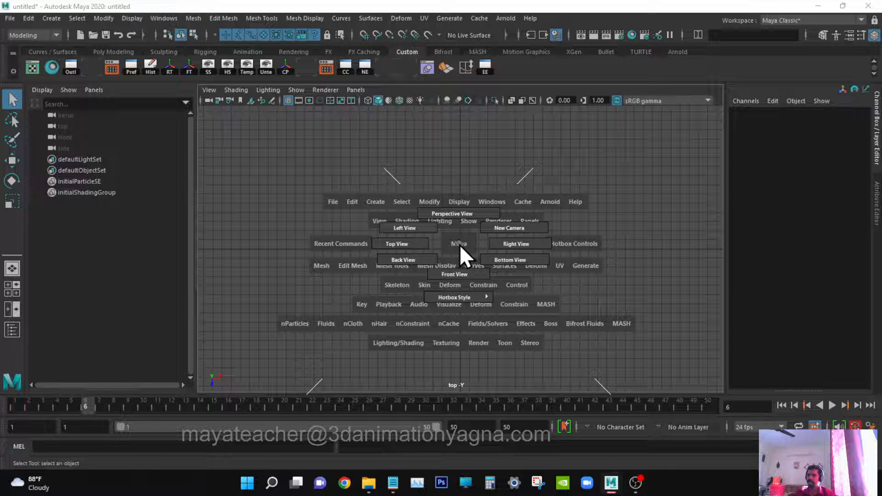
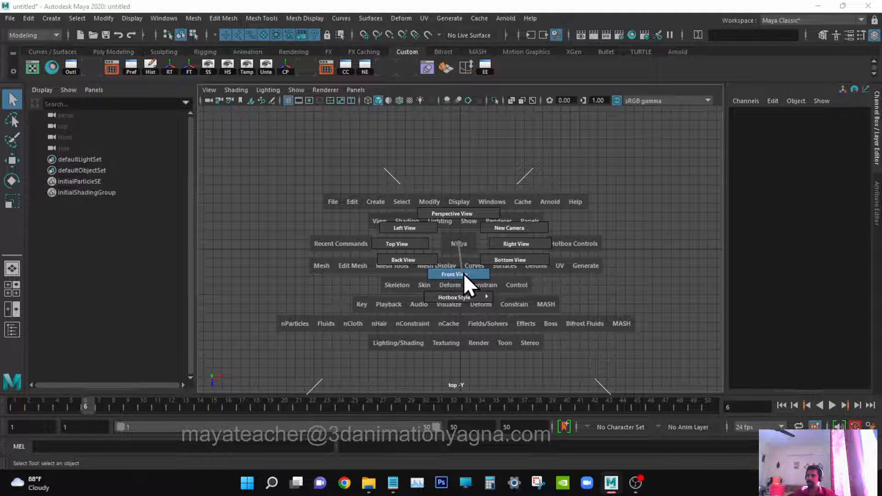
pyautogui.moveTo(464, 274); pyautogui.dragTo(464, 274)
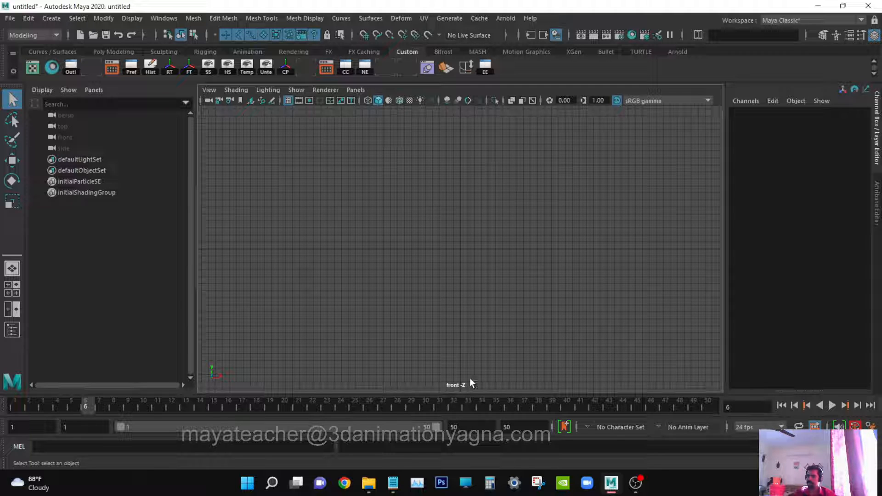
# Step: Return the viewport from the front view to the perspective view
pyautogui.press('space')
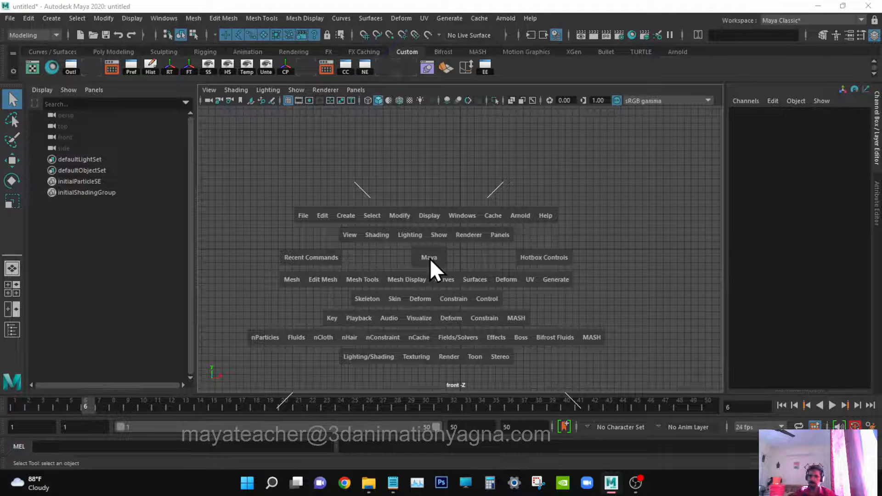
pyautogui.click(429, 258)
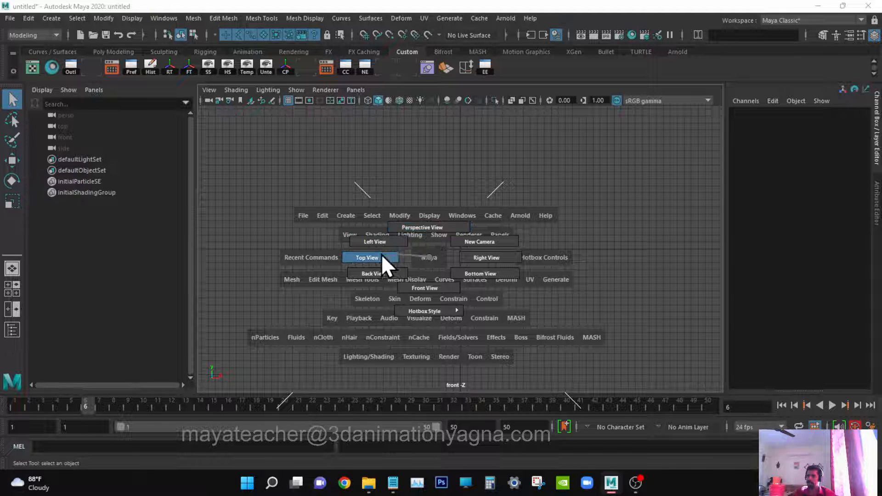
pyautogui.click(434, 227)
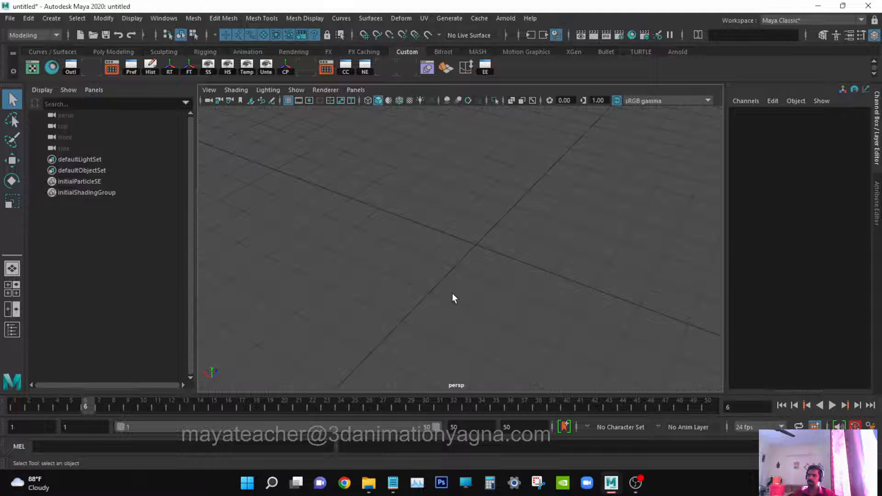
# Step: Switch the viewport from perspective to the top view and frame the grid
pyautogui.keyDown('alt'); pyautogui.moveTo(452, 294); pyautogui.dragTo(459, 272); pyautogui.keyUp('alt')
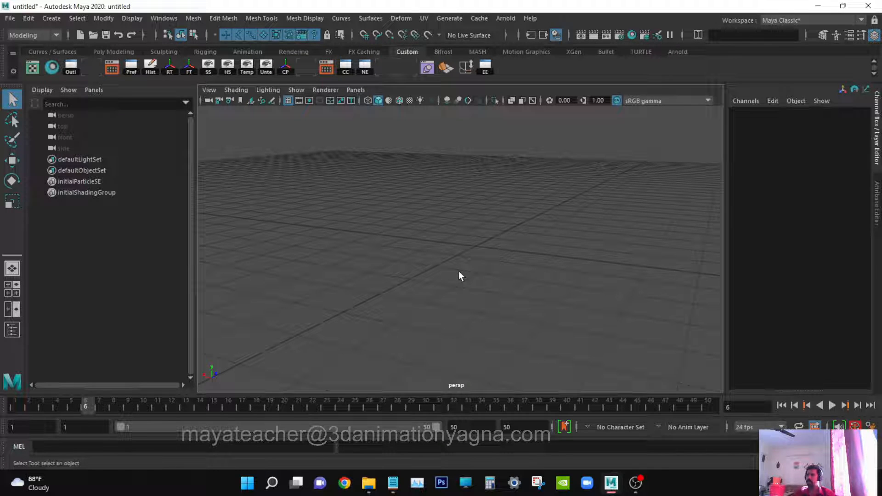
pyautogui.press('space')
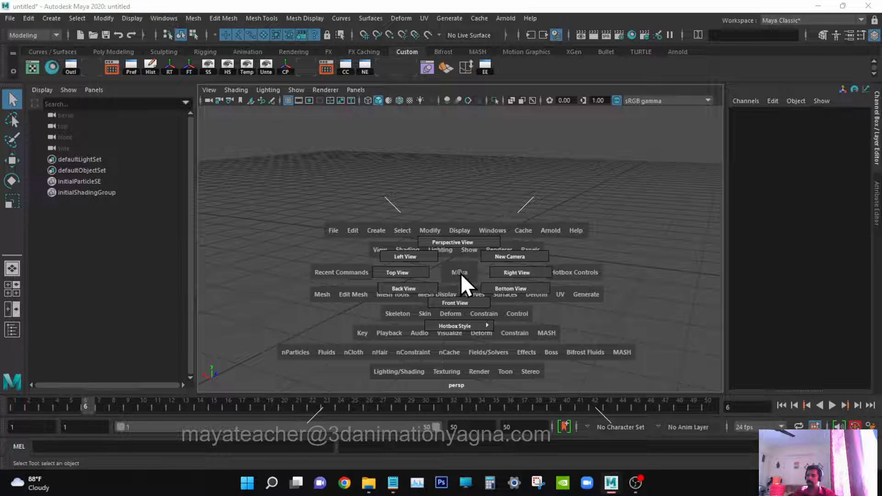
pyautogui.moveTo(461, 274); pyautogui.dragTo(422, 274)
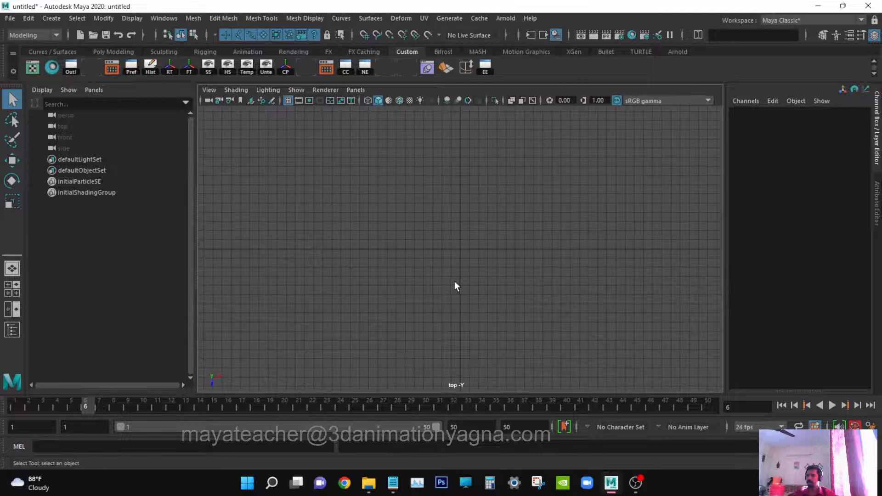
pyautogui.keyDown('alt'); pyautogui.moveTo(456, 282); pyautogui.dragTo(468, 287, button='middle'); pyautogui.keyUp('alt')
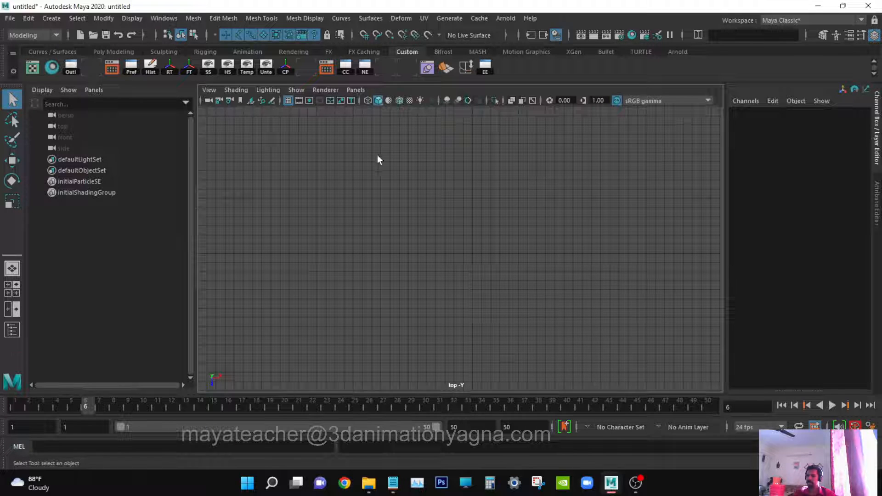
# Step: Activate the CV Curve Tool with its settings open, keep the curve degree at 3 Cubic, and close the settings
pyautogui.click(59, 18)
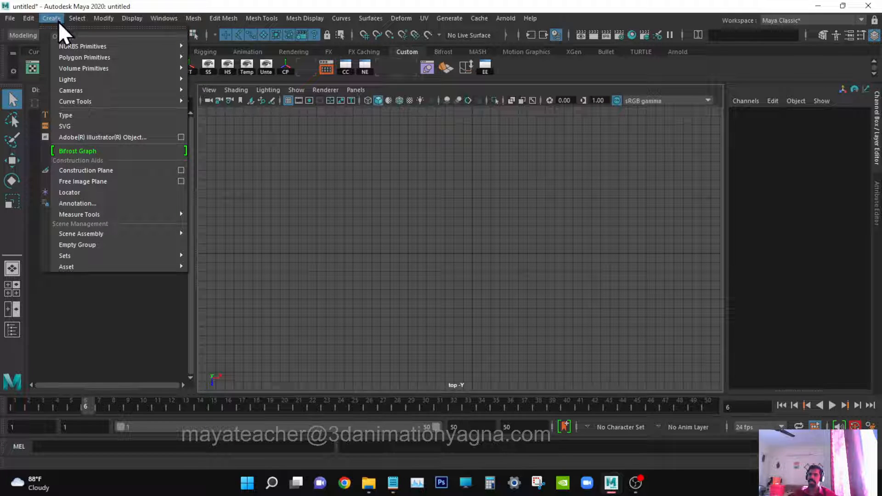
pyautogui.moveTo(70, 45)
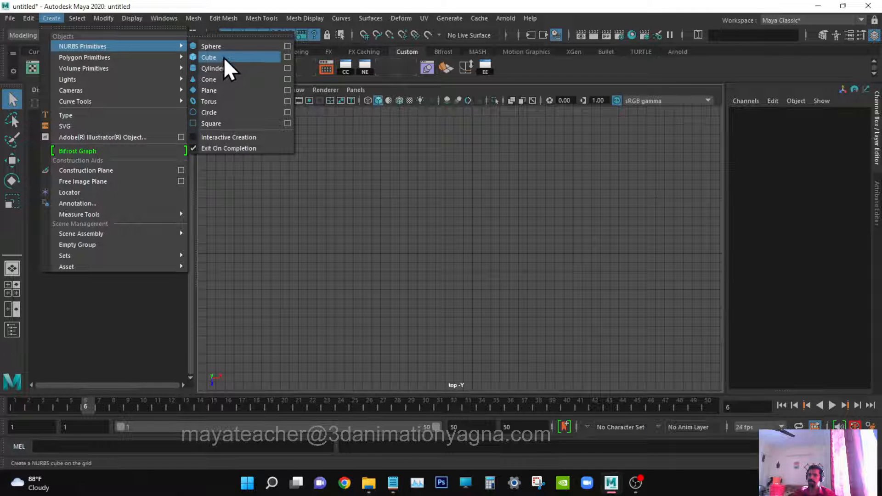
pyautogui.moveTo(134, 59)
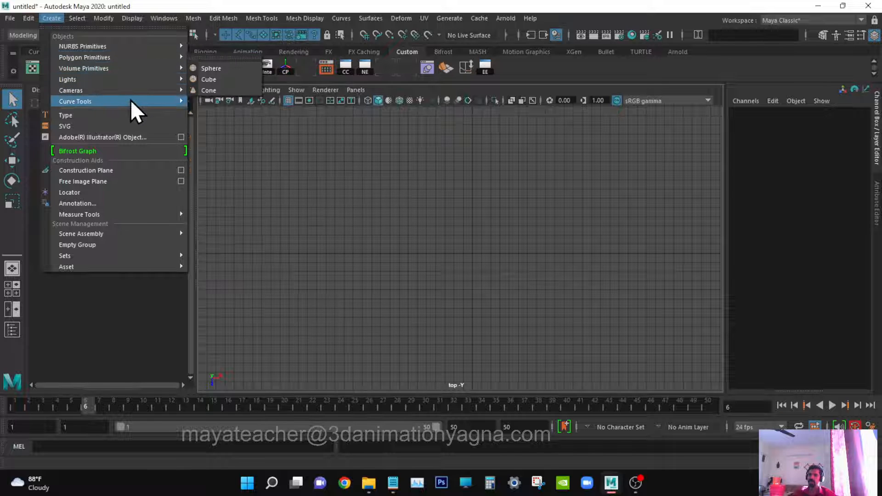
pyautogui.moveTo(120, 101)
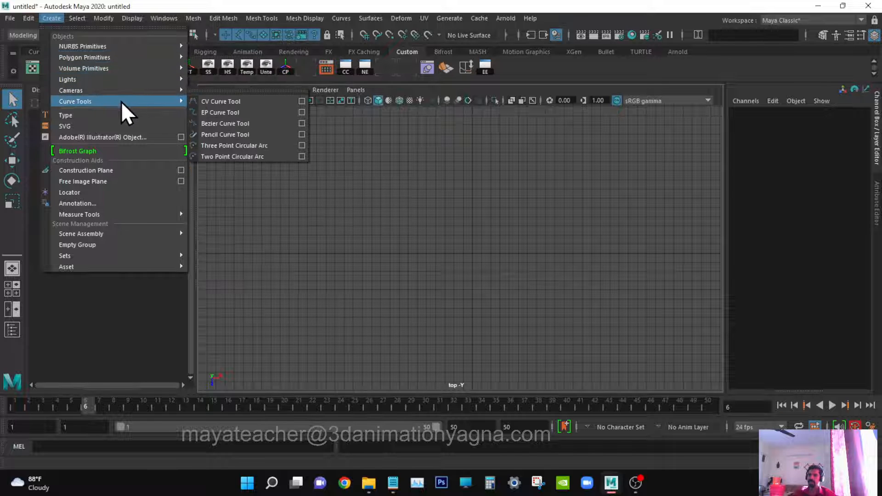
pyautogui.click(305, 100)
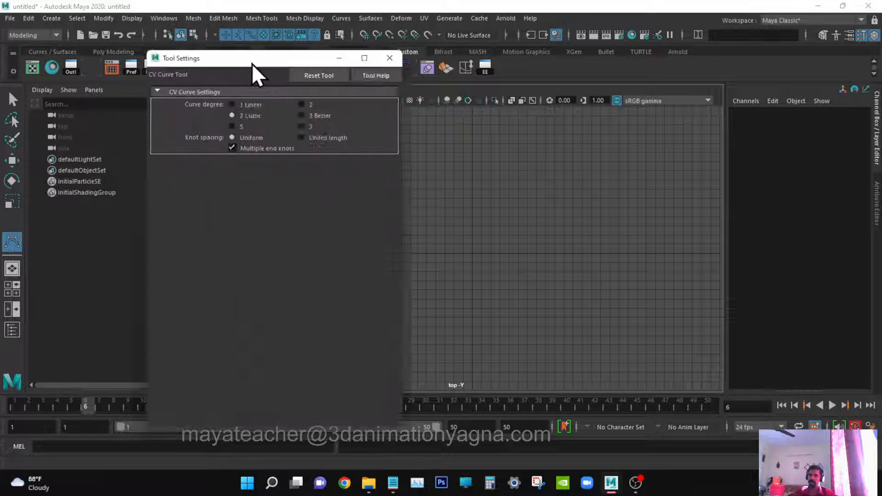
pyautogui.moveTo(252, 64); pyautogui.dragTo(407, 42)
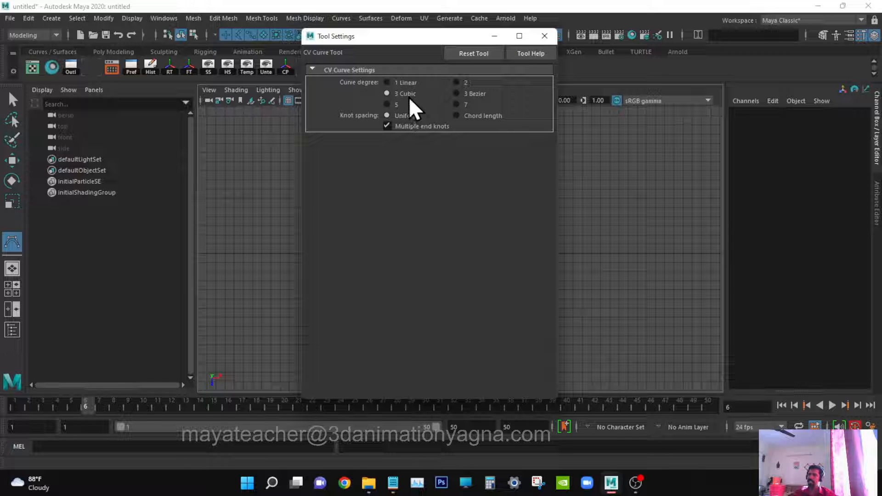
pyautogui.click(545, 36)
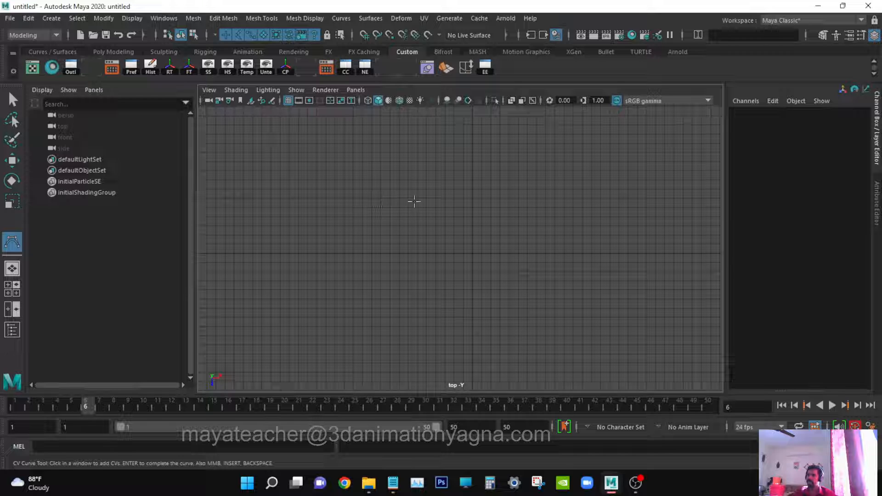
# Step: Draw an open, rounded loop around the grid origin with ten CV points, and finish the curve by returning to the Select tool
pyautogui.scroll(2, 430, 242)
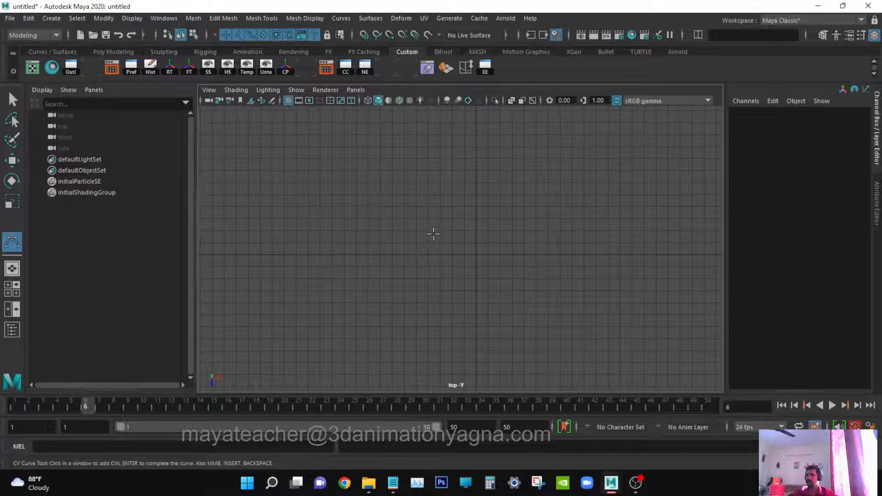
pyautogui.click(394, 153)
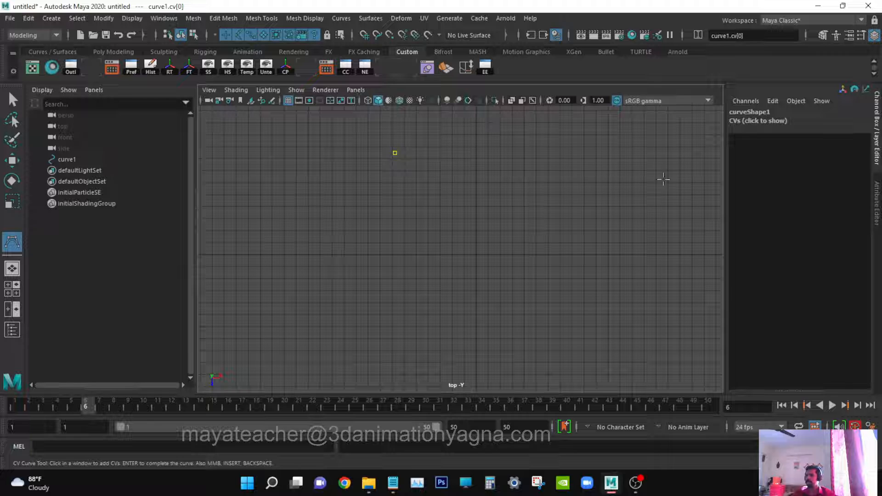
pyautogui.click(491, 130)
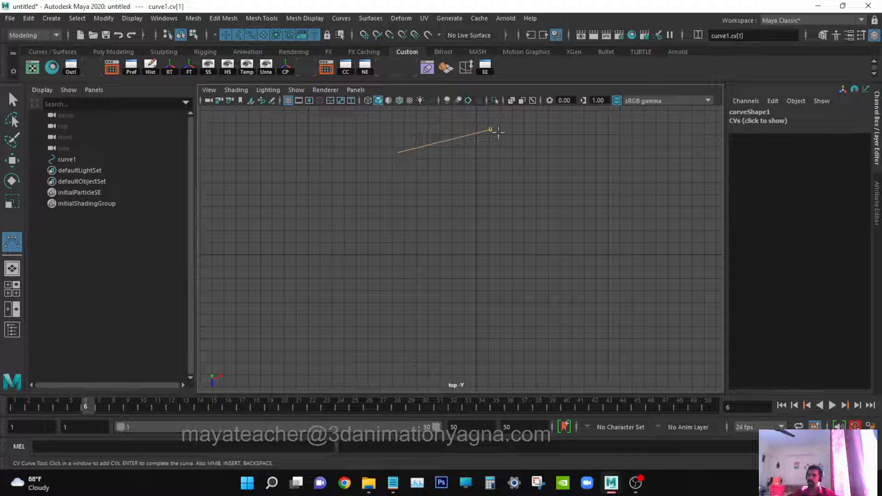
pyautogui.click(579, 154)
pyautogui.click(616, 234)
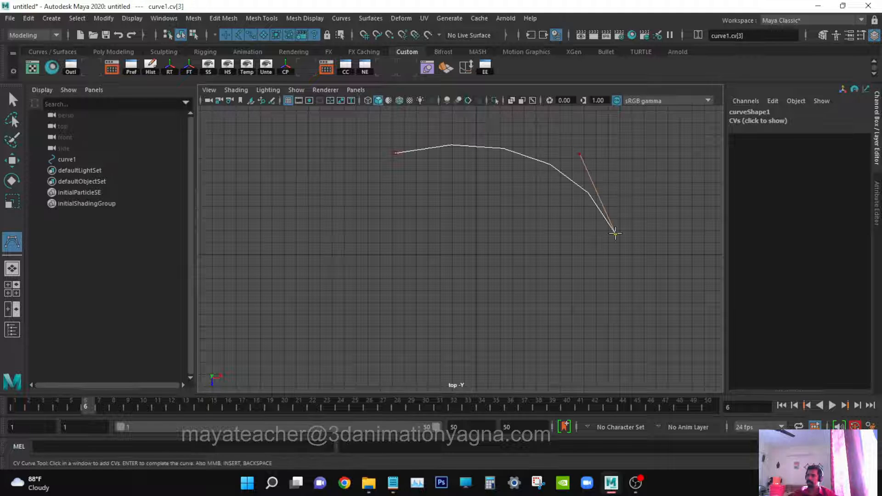
pyautogui.click(613, 309)
pyautogui.click(566, 338)
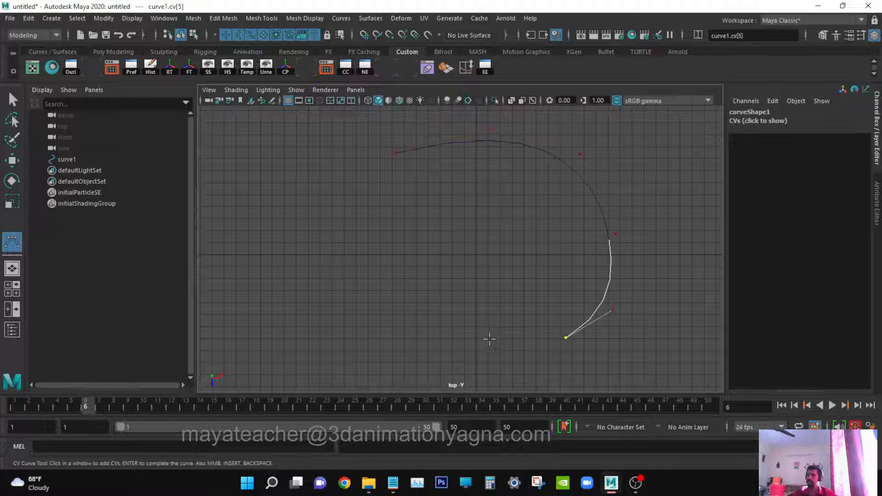
pyautogui.click(490, 340)
pyautogui.click(429, 302)
pyautogui.click(404, 259)
pyautogui.click(391, 205)
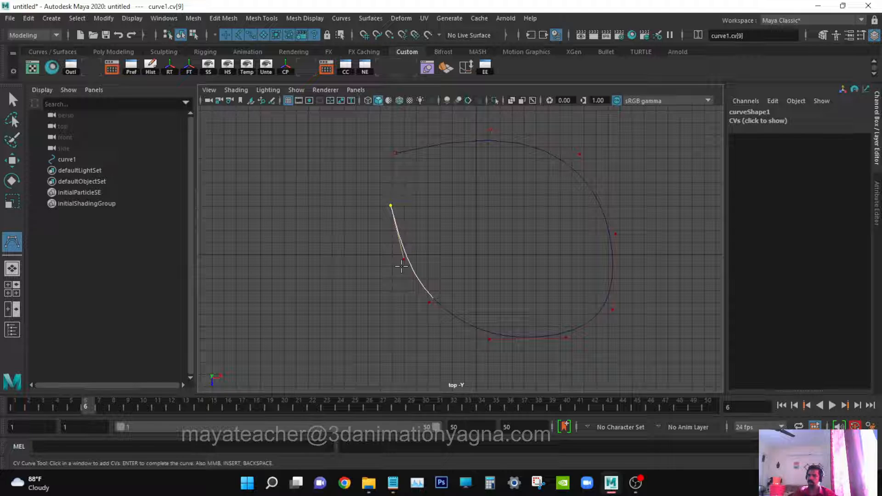
pyautogui.press('q')
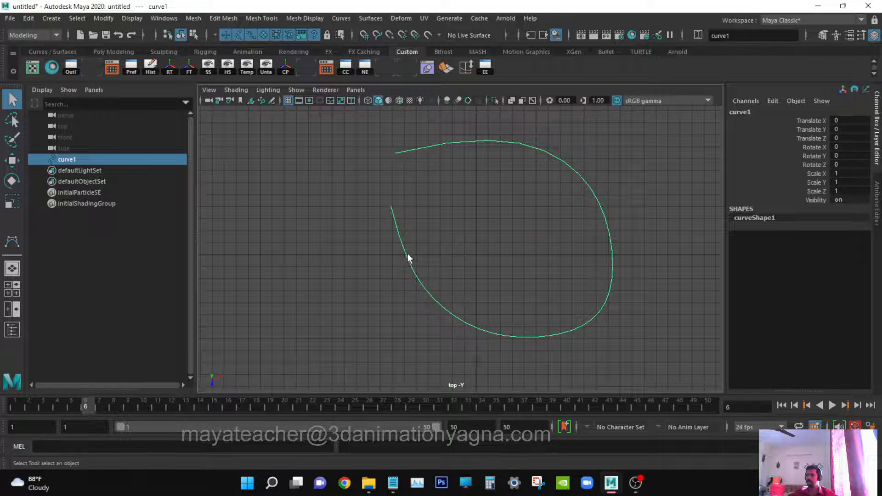
# Step: Try moving the curve freely with the Move tool by about -1.268 in X and -0.165 in Z, and undo it
pyautogui.press('w')
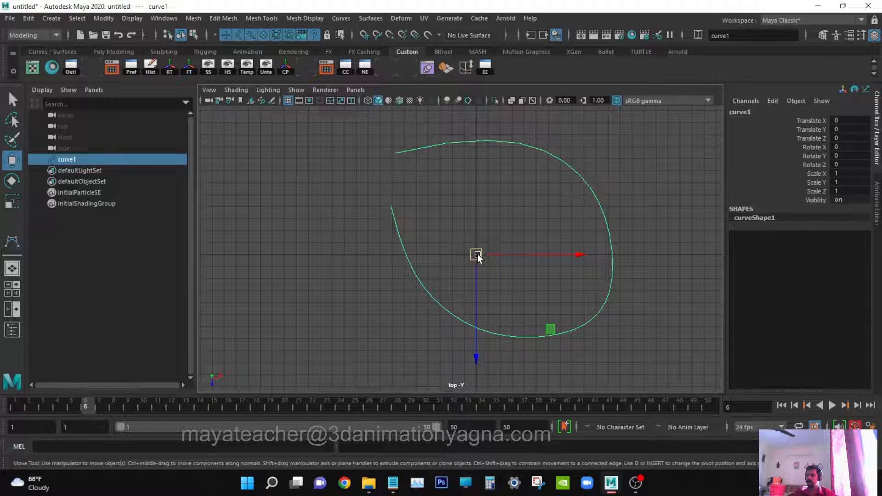
pyautogui.press('q')
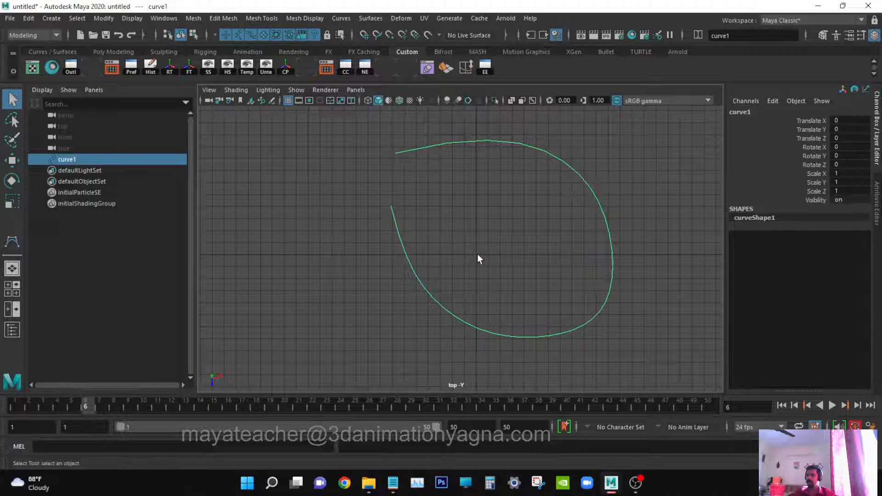
pyautogui.click(12, 160)
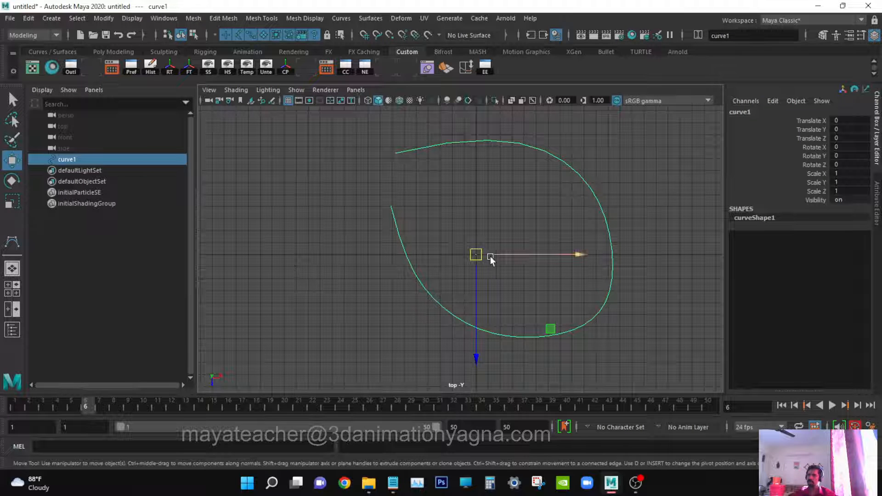
pyautogui.moveTo(475, 255); pyautogui.dragTo(438, 249)
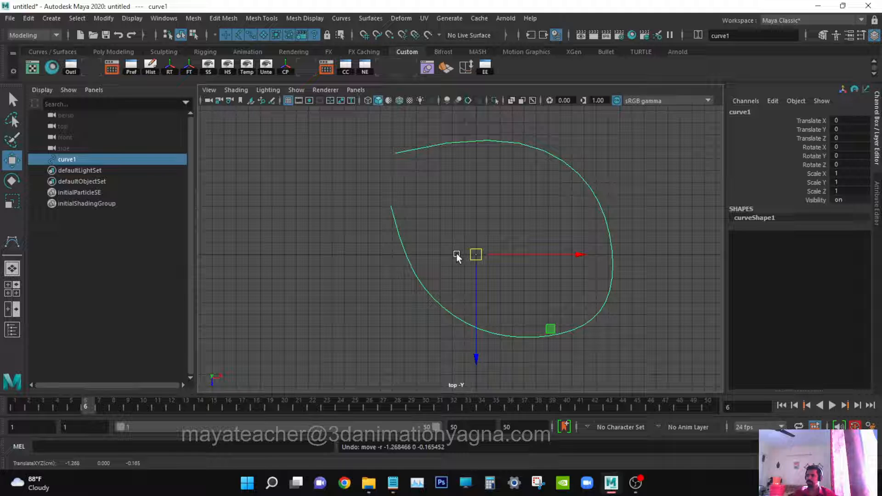
# Step: Create a polygon cube and move it outside the curve to about X -6.838, Z -1.256
pyautogui.keyDown('alt'); pyautogui.moveTo(506, 137); pyautogui.dragTo(520, 283, button='right'); pyautogui.keyUp('alt')
pyautogui.keyDown('alt'); pyautogui.moveTo(520, 282); pyautogui.dragTo(554, 283, button='middle'); pyautogui.keyUp('alt')
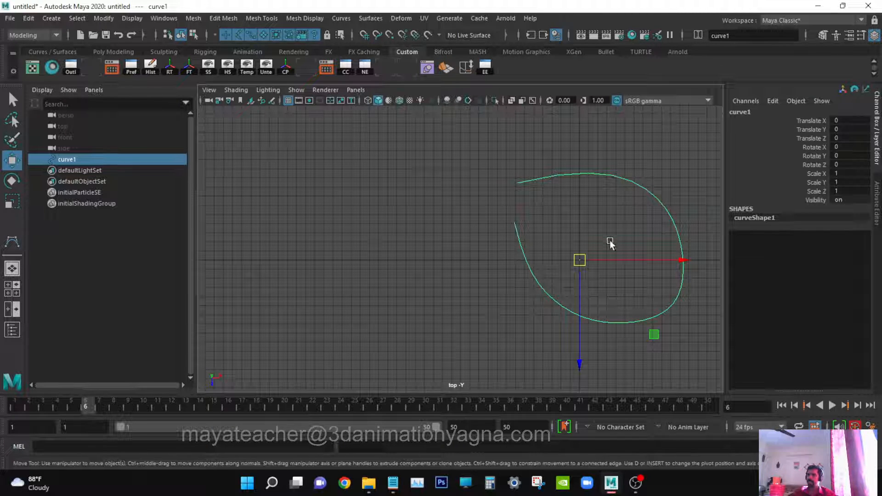
pyautogui.click(56, 17)
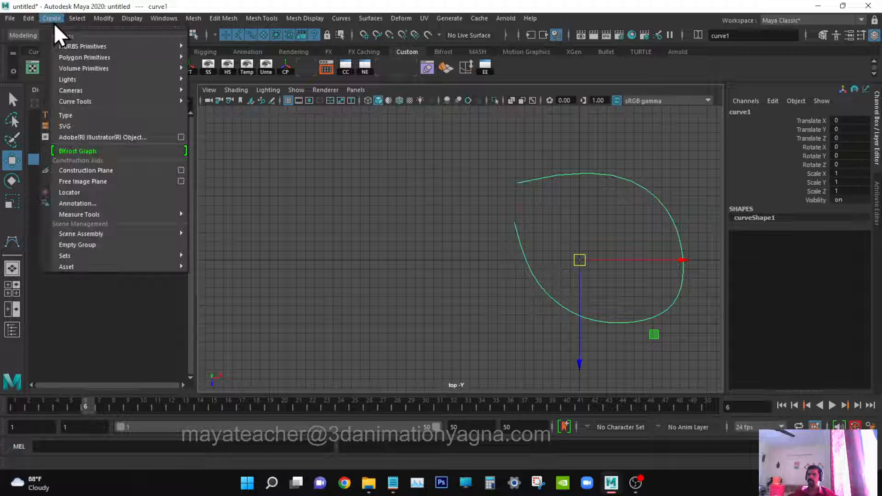
pyautogui.moveTo(95, 60)
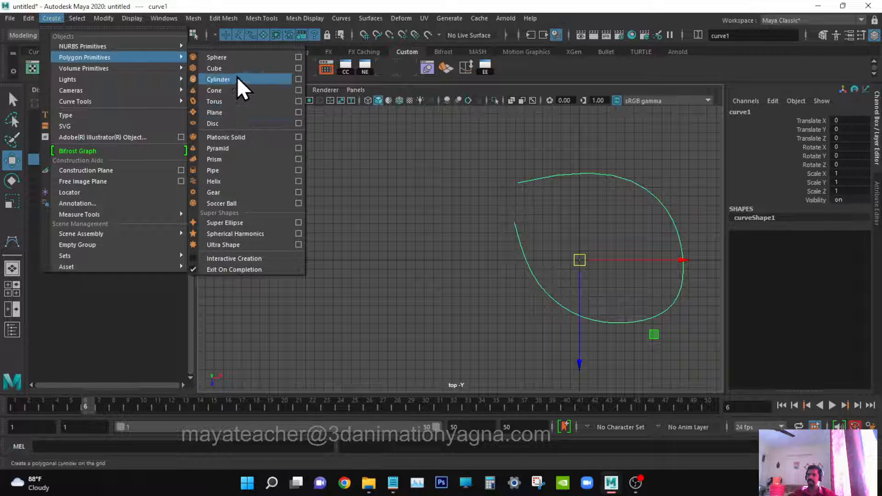
pyautogui.moveTo(147, 49)
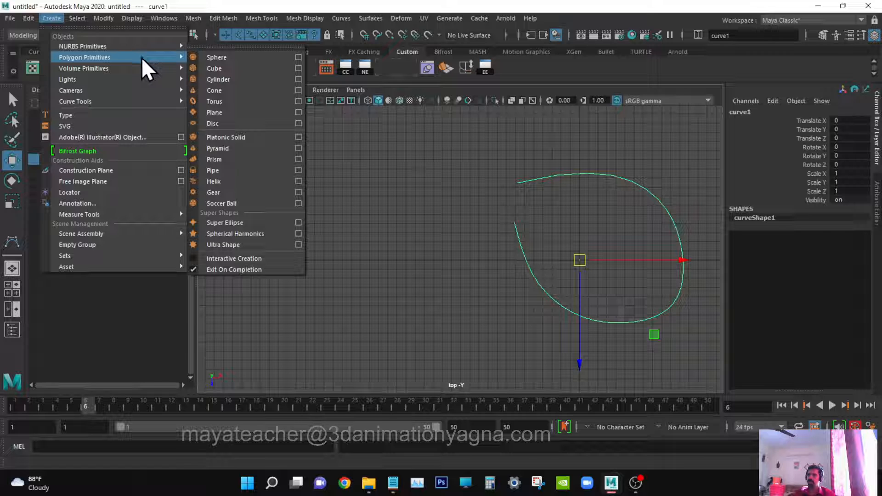
pyautogui.click(245, 68)
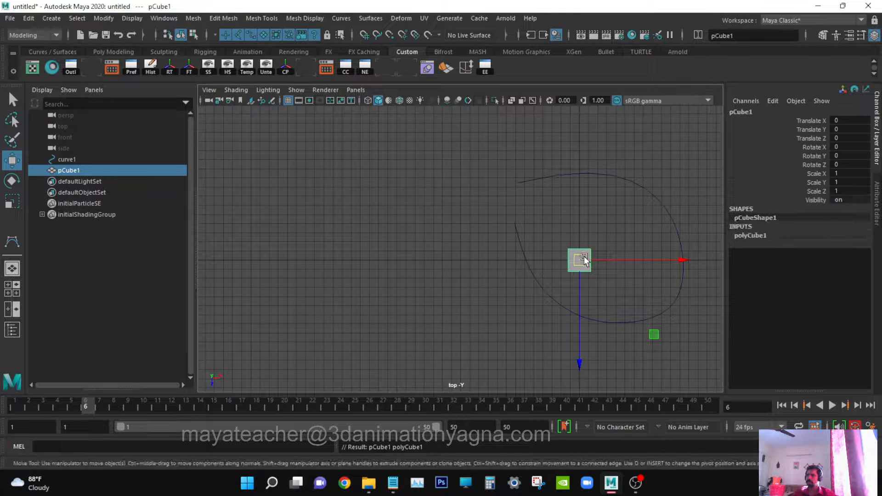
pyautogui.moveTo(585, 261); pyautogui.dragTo(422, 230)
# Step: Cycle the cube's manipulator through the Scale, Rotate and Move tools, and look over the Scale Tool's settings
pyautogui.press('r')
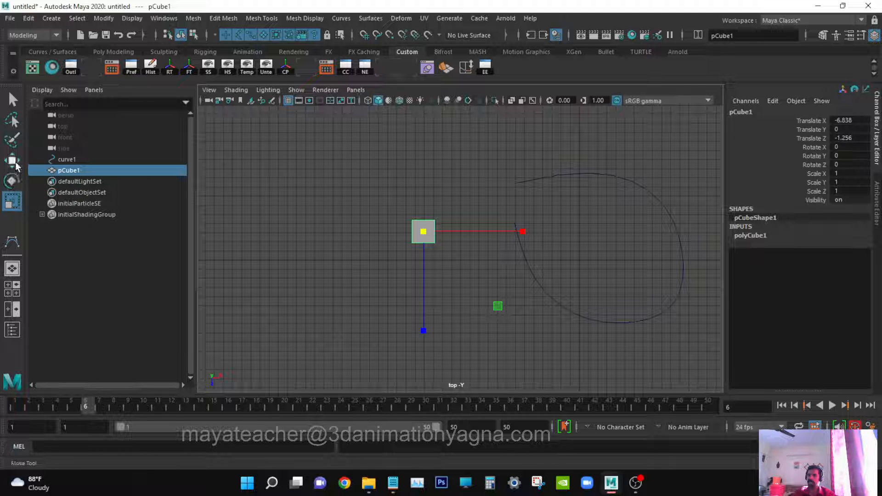
pyautogui.click(12, 181)
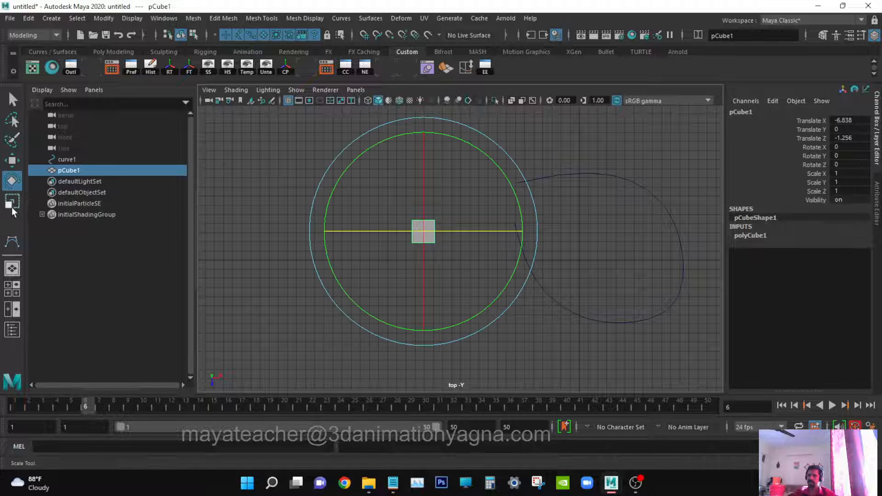
pyautogui.click(11, 205)
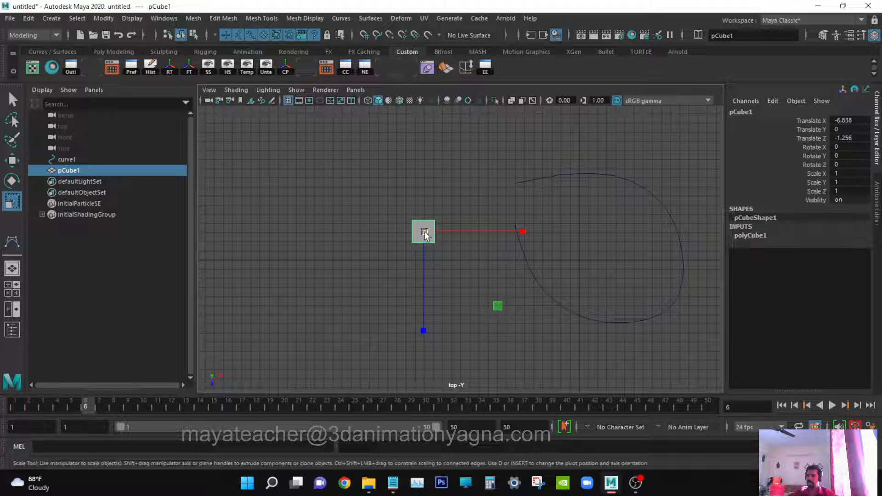
pyautogui.click(9, 159)
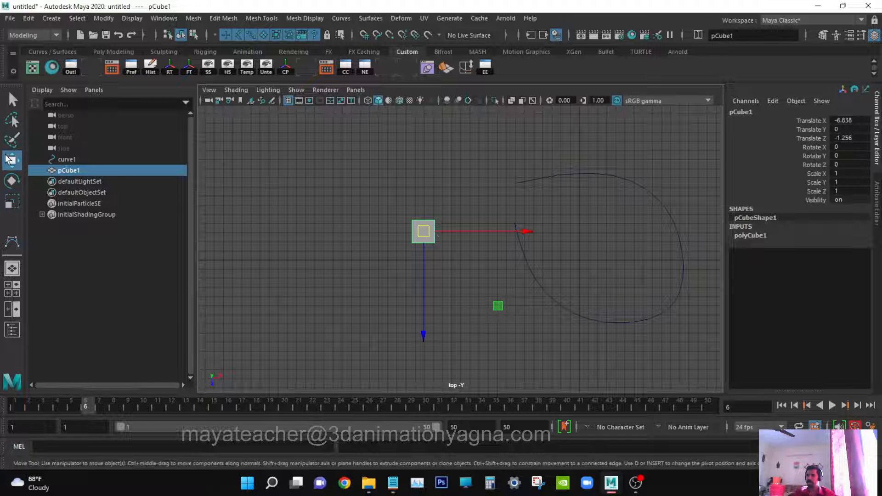
pyautogui.doubleClick(13, 206)
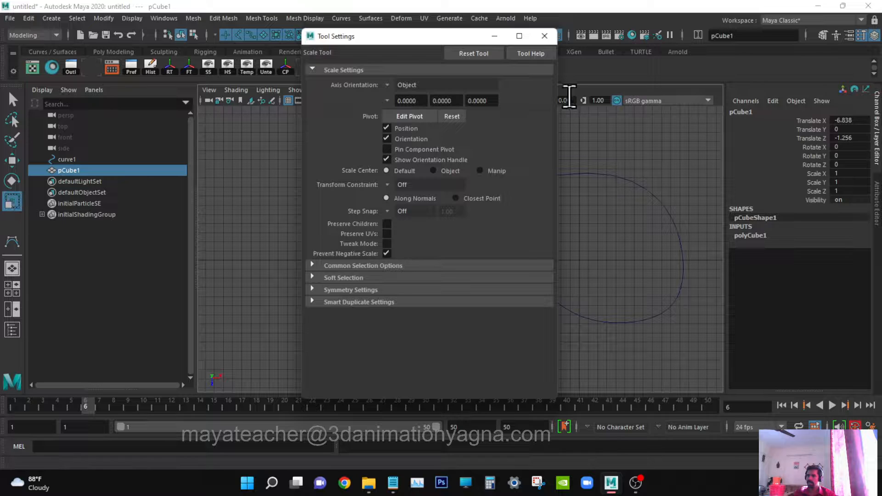
pyautogui.click(550, 35)
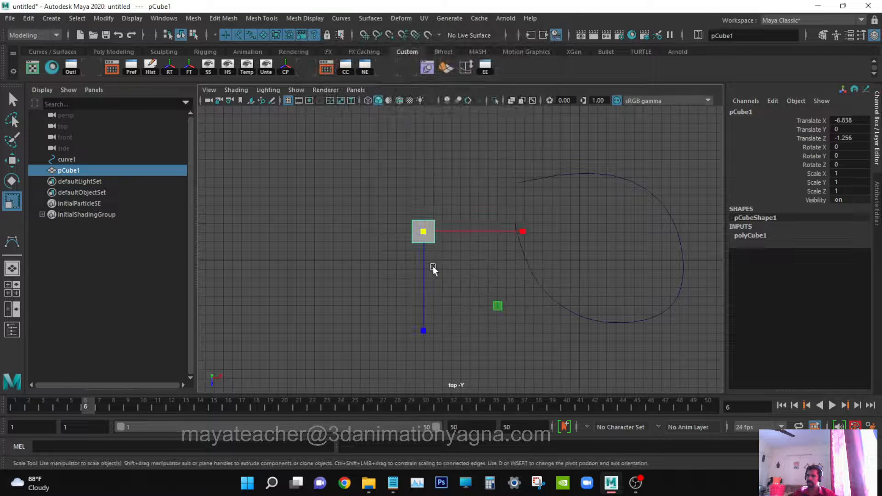
# Step: Return the viewport from the top view to the perspective view
pyautogui.press('space')
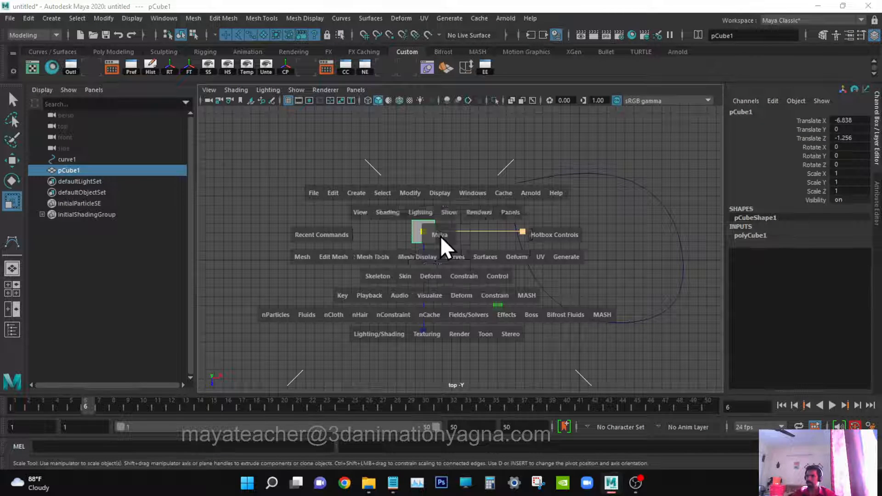
pyautogui.moveTo(440, 236); pyautogui.dragTo(443, 205)
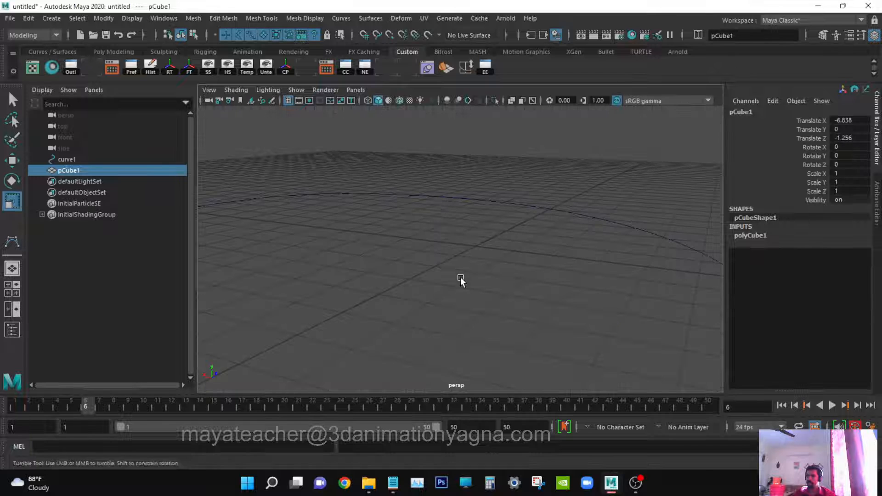
# Step: Try stretching the cube along Z to about 1.834 with the Scale tool, and reset its Scale Z to 1
pyautogui.moveTo(591, 253)
pyautogui.keyDown('alt'); pyautogui.mouseDown(button='middle')
pyautogui.moveTo(572, 252)
pyautogui.moveTo(567, 269)
pyautogui.moveTo(441, 275)
pyautogui.mouseUp(button='middle'); pyautogui.keyUp('alt')
pyautogui.keyDown('alt'); pyautogui.moveTo(598, 277); pyautogui.dragTo(478, 288, button='middle'); pyautogui.keyUp('alt')
pyautogui.keyDown('alt'); pyautogui.moveTo(478, 289); pyautogui.dragTo(513, 294); pyautogui.keyUp('alt')
pyautogui.keyDown('alt'); pyautogui.moveTo(513, 294); pyautogui.dragTo(549, 301, button='right'); pyautogui.keyUp('alt')
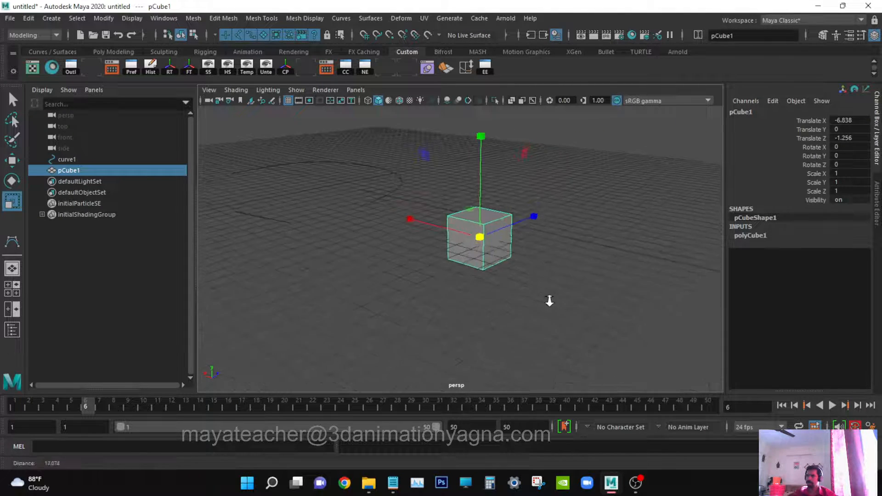
pyautogui.keyDown('alt'); pyautogui.moveTo(550, 302); pyautogui.dragTo(536, 325, button='middle'); pyautogui.keyUp('alt')
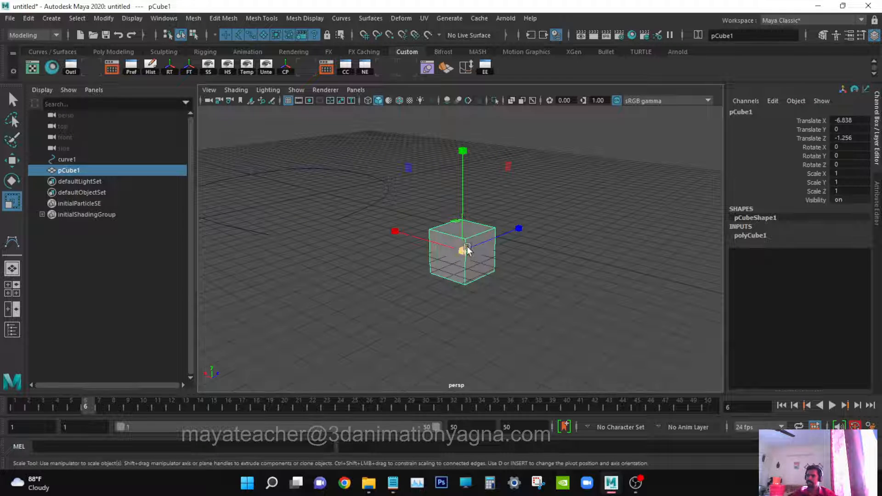
pyautogui.keyDown('alt'); pyautogui.moveTo(539, 268); pyautogui.dragTo(509, 262); pyautogui.keyUp('alt')
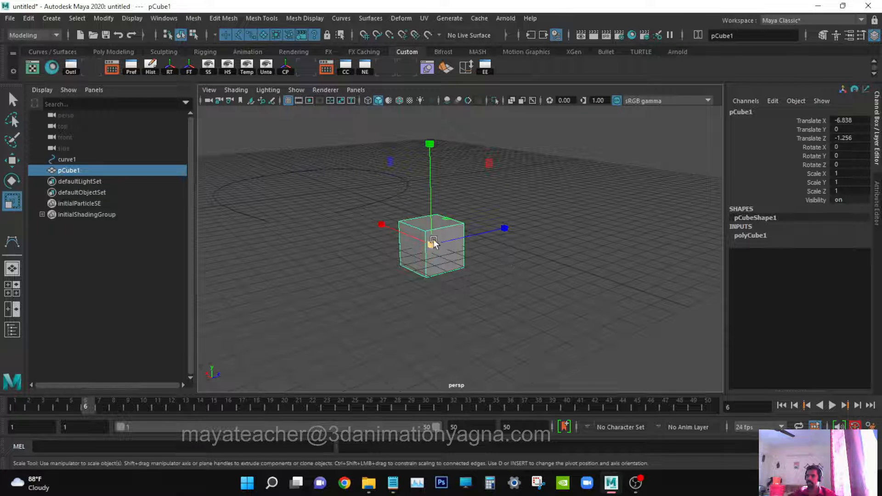
pyautogui.keyDown('alt'); pyautogui.moveTo(434, 243); pyautogui.dragTo(457, 255); pyautogui.keyUp('alt')
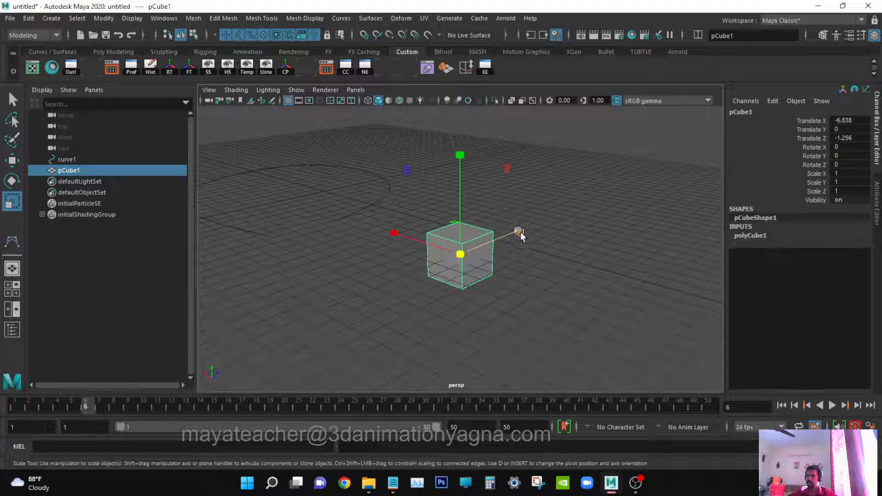
pyautogui.moveTo(521, 230); pyautogui.dragTo(603, 218)
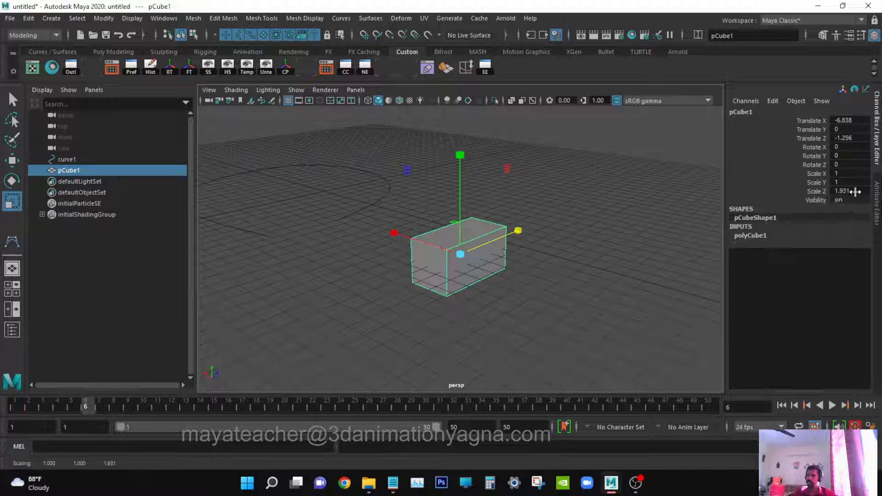
pyautogui.moveTo(519, 231); pyautogui.dragTo(528, 269)
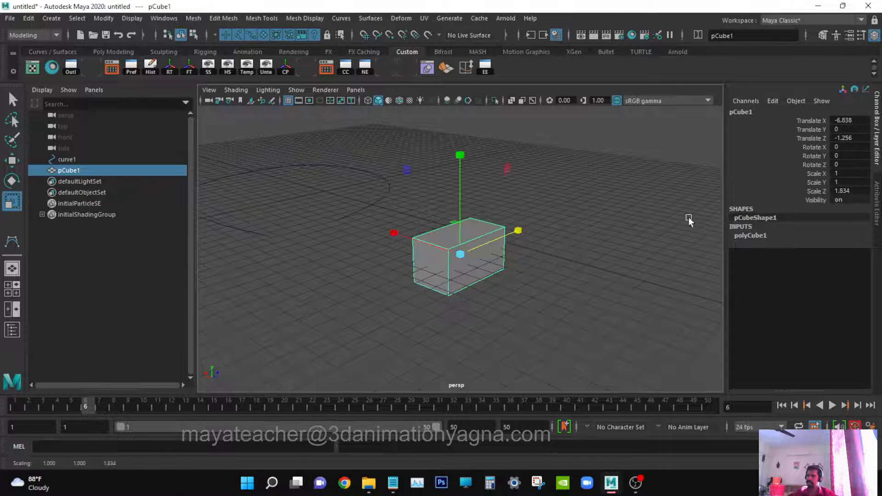
pyautogui.doubleClick(857, 190)
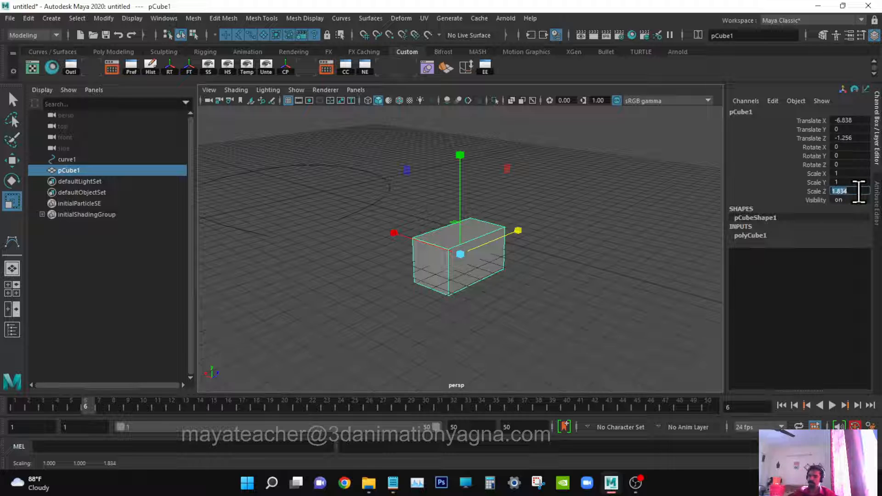
pyautogui.write('1')
pyautogui.press('Return')
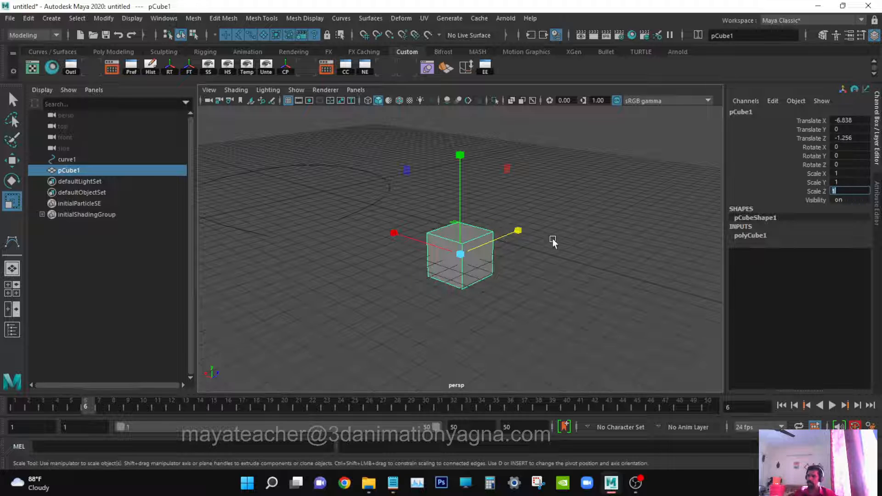
# Step: Stretch the cube along Z again to about 2.87, and restore its Scale Z to 1
pyautogui.moveTo(518, 233); pyautogui.dragTo(671, 175)
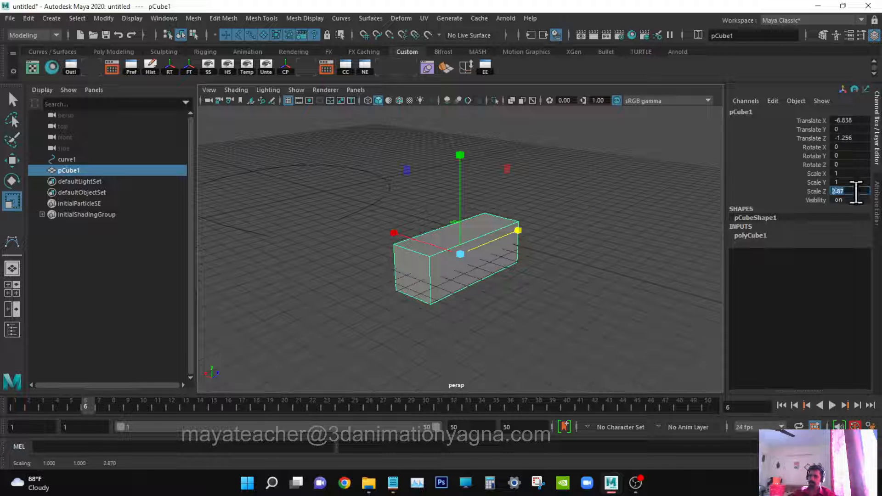
pyautogui.write('1')
pyautogui.press('Return')
# Step: Try scaling the cube along X by about 2.073 and along Y by about 1.417, undoing each change
pyautogui.keyDown('alt'); pyautogui.moveTo(536, 253); pyautogui.dragTo(524, 253); pyautogui.keyUp('alt')
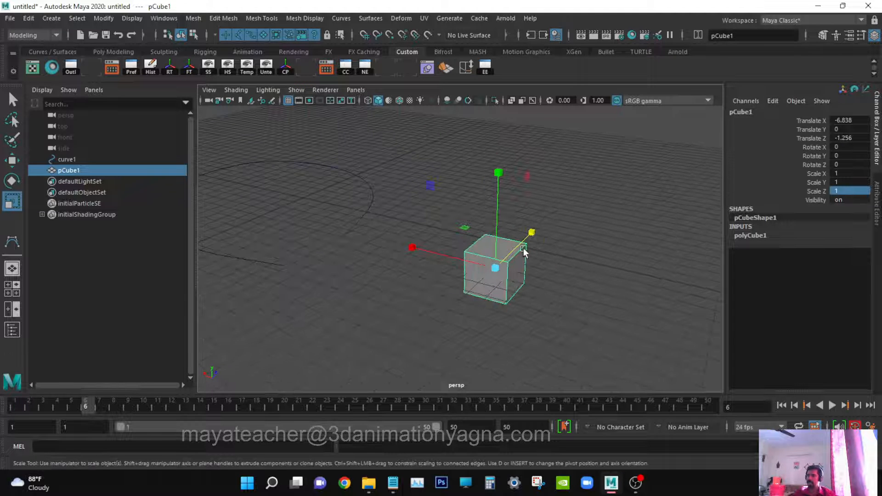
pyautogui.moveTo(416, 249); pyautogui.dragTo(376, 229)
pyautogui.hotkey('ctrl', 'z')
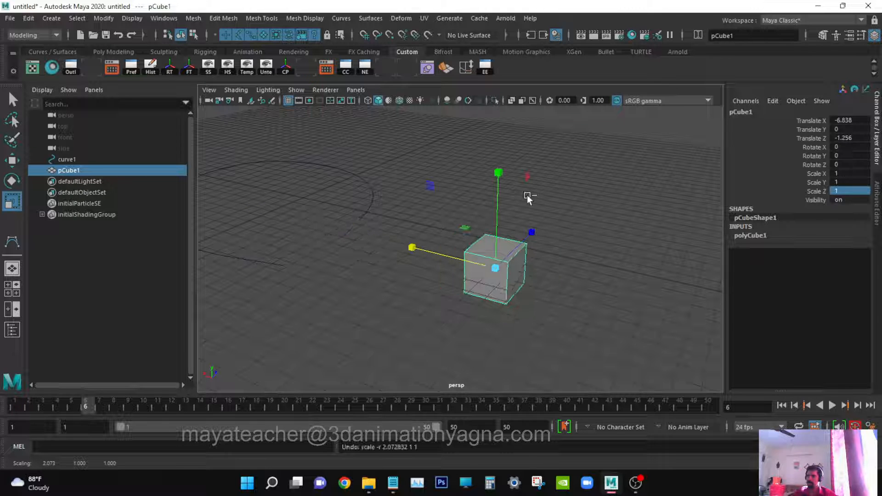
pyautogui.moveTo(500, 171); pyautogui.dragTo(538, 199)
pyautogui.moveTo(498, 171); pyautogui.dragTo(539, 173)
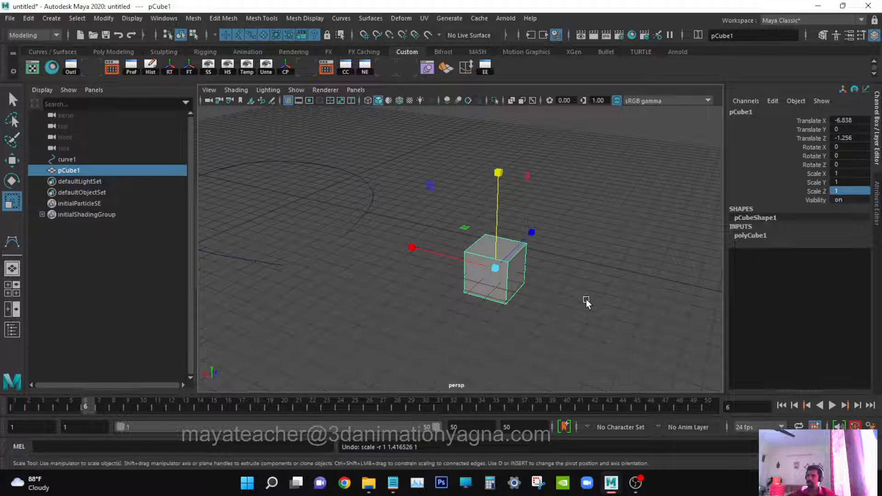
# Step: Try scaling the cube along Z by about 2.129, then X, then Y by about 2.216, undoing each change
pyautogui.keyDown('alt'); pyautogui.moveTo(586, 300); pyautogui.dragTo(568, 303); pyautogui.keyUp('alt')
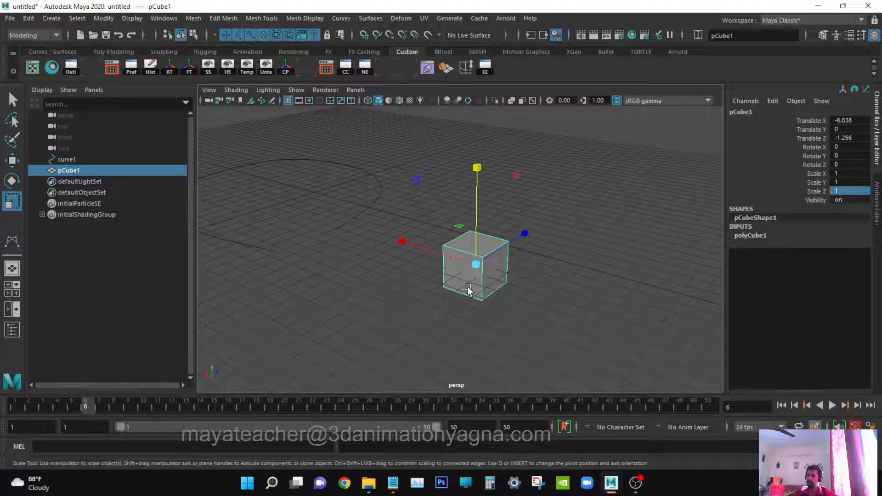
pyautogui.moveTo(524, 234); pyautogui.dragTo(616, 193)
pyautogui.hotkey('ctrl', 'z')
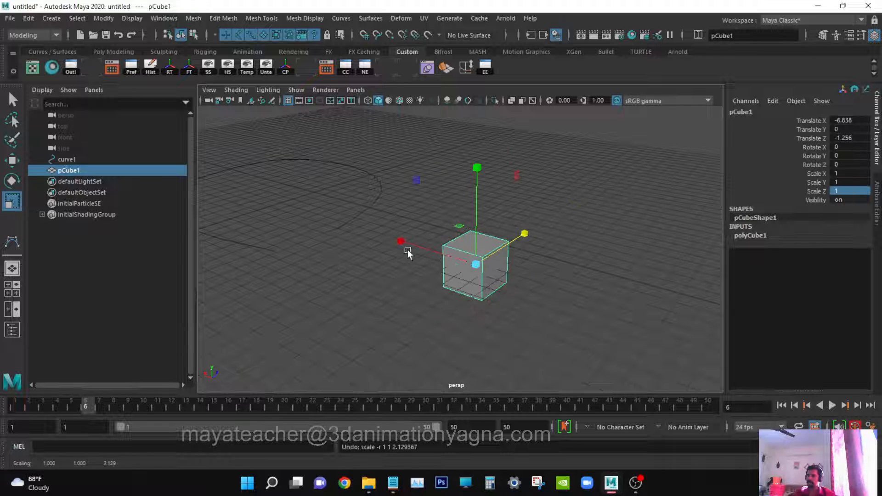
pyautogui.moveTo(402, 244); pyautogui.dragTo(329, 206)
pyautogui.hotkey('ctrl', 'z')
pyautogui.moveTo(477, 168); pyautogui.dragTo(477, 114)
pyautogui.hotkey('ctrl', 'z')
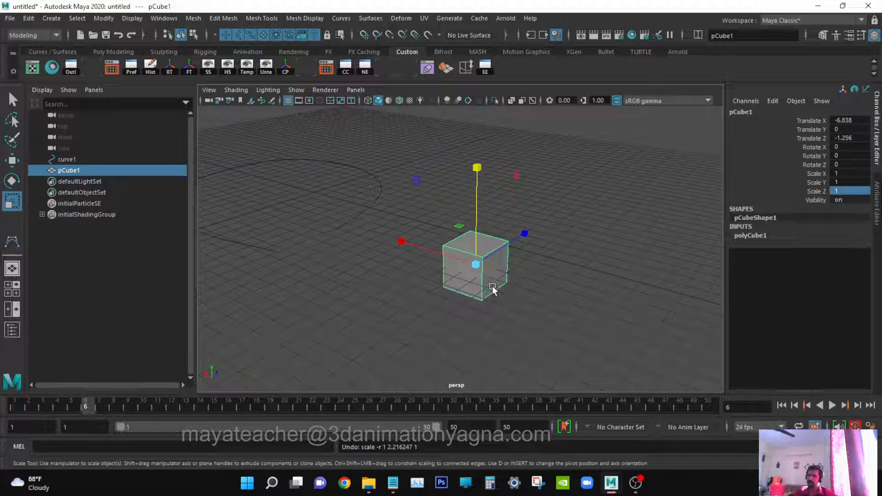
# Step: Try scaling the cube uniformly on all three axes by about 2.076, and undo it
pyautogui.click(476, 266)
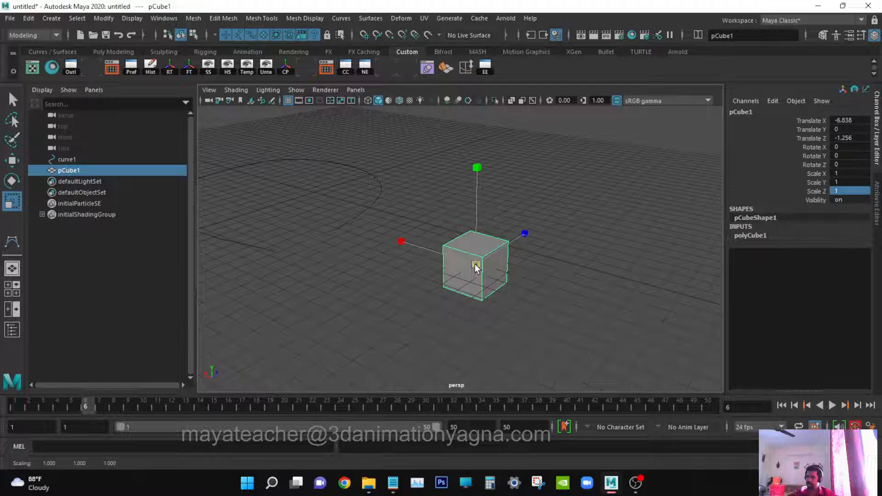
pyautogui.moveTo(476, 266); pyautogui.dragTo(511, 255)
pyautogui.hotkey('ctrl', 'z')
pyautogui.hotkey('shift', 'z')
pyautogui.hotkey('ctrl', 'z')
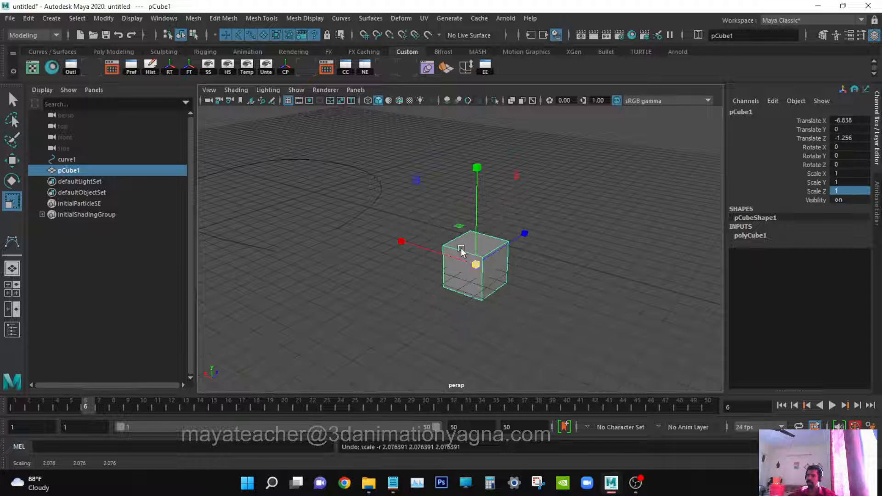
# Step: Try moving the cube about -0.638 in Y, then freely by about -1.9, 0.403, 1.595 with the Move tool, undoing both moves
pyautogui.click(14, 160)
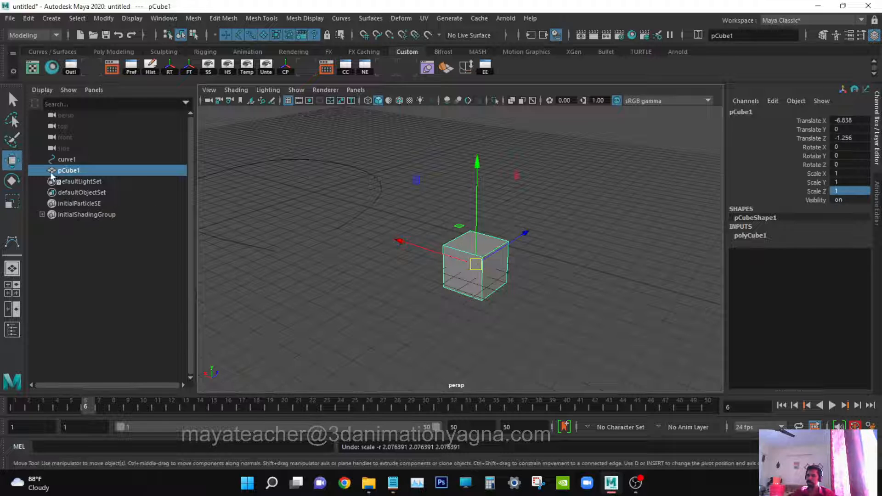
pyautogui.moveTo(479, 179); pyautogui.dragTo(503, 202)
pyautogui.hotkey('ctrl', 'z')
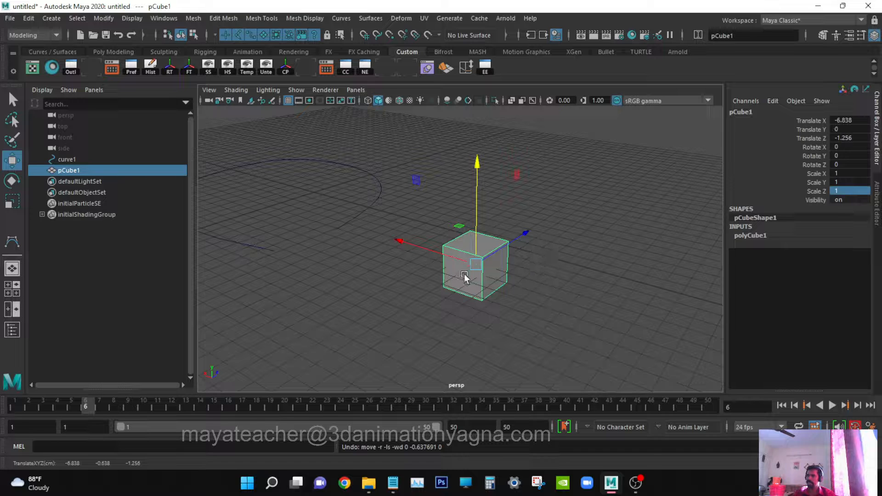
pyautogui.moveTo(473, 265); pyautogui.dragTo(600, 271)
pyautogui.hotkey('ctrl', 'z')
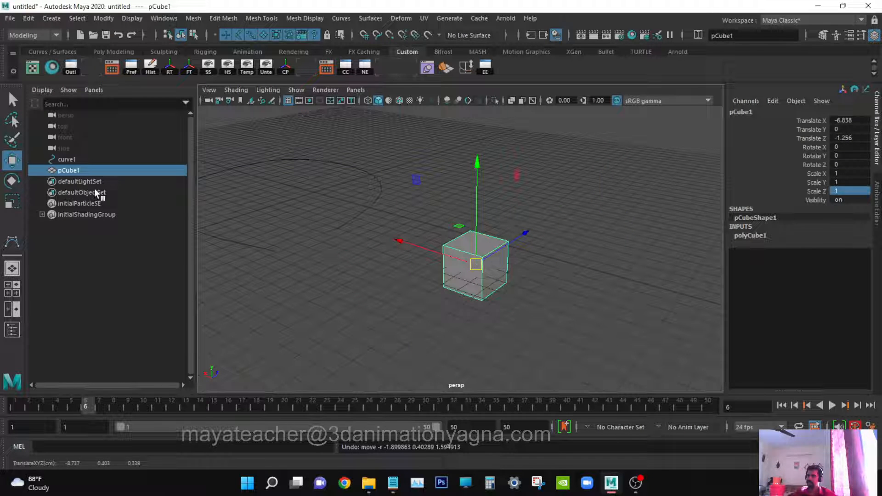
# Step: Try rotating the cube around individual axes with the Rotate tool, including about 1.277 degrees around Z, and undo the rotations
pyautogui.click(11, 182)
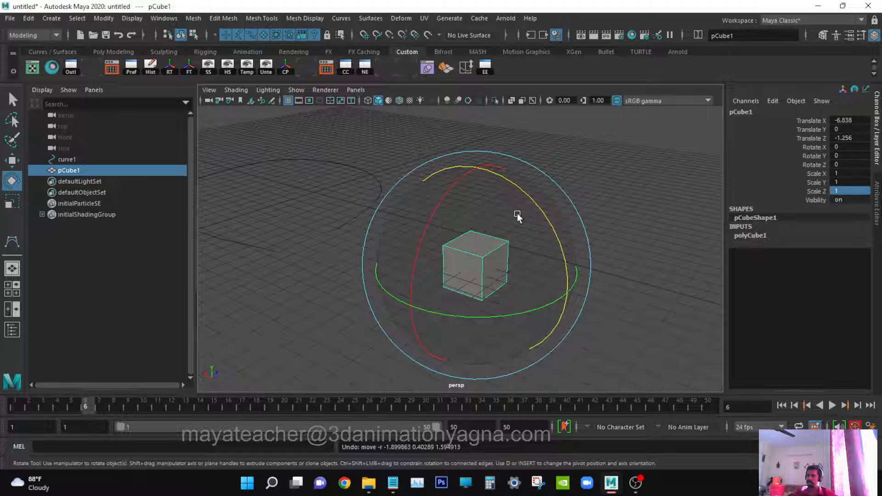
pyautogui.moveTo(434, 217)
pyautogui.mouseDown()
pyautogui.moveTo(426, 236)
pyautogui.moveTo(430, 222)
pyautogui.mouseUp()
pyautogui.hotkey('ctrl', 'z')
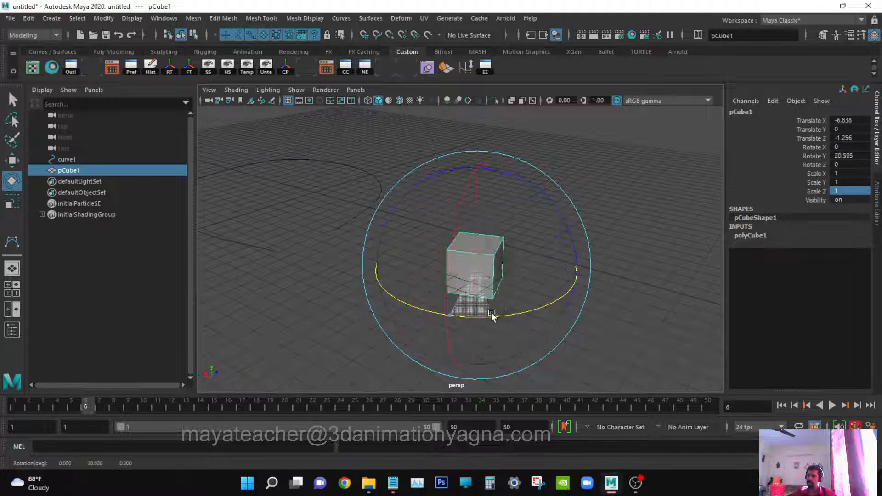
pyautogui.moveTo(564, 203); pyautogui.dragTo(527, 190)
pyautogui.hotkey('ctrl', 'z')
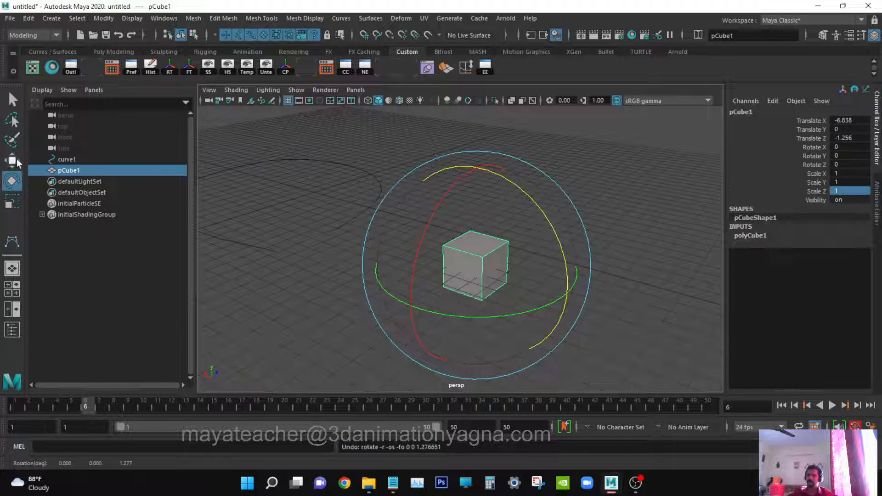
# Step: Try scaling the cube uniformly by about 2.076 and along Z only by about 2.17, undoing both changes
pyautogui.click(13, 204)
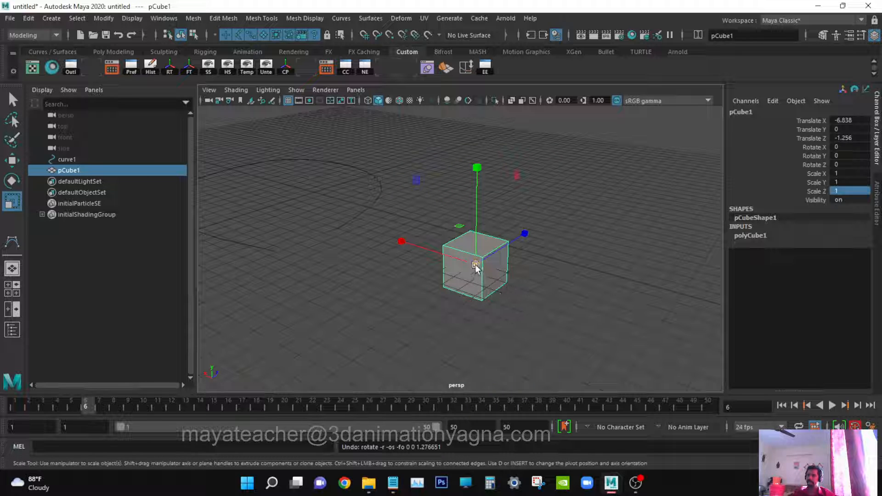
pyautogui.moveTo(463, 263); pyautogui.dragTo(544, 268)
pyautogui.hotkey('ctrl', 'z')
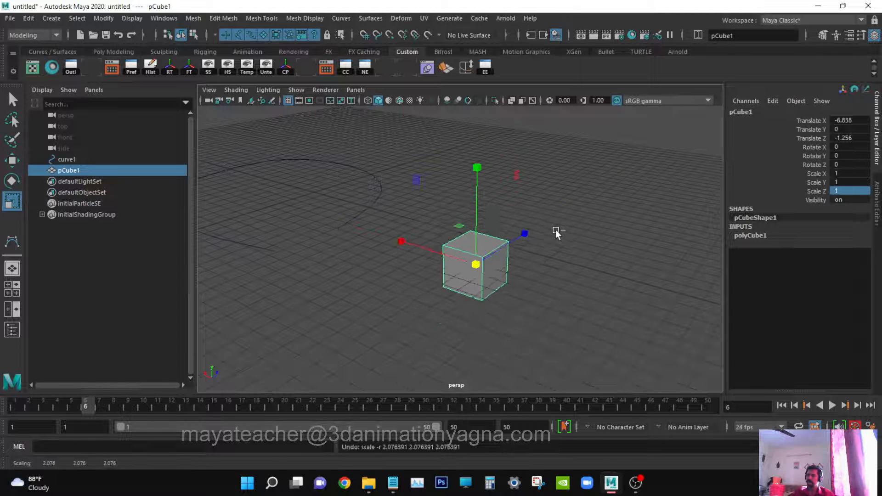
pyautogui.moveTo(525, 236); pyautogui.dragTo(617, 192)
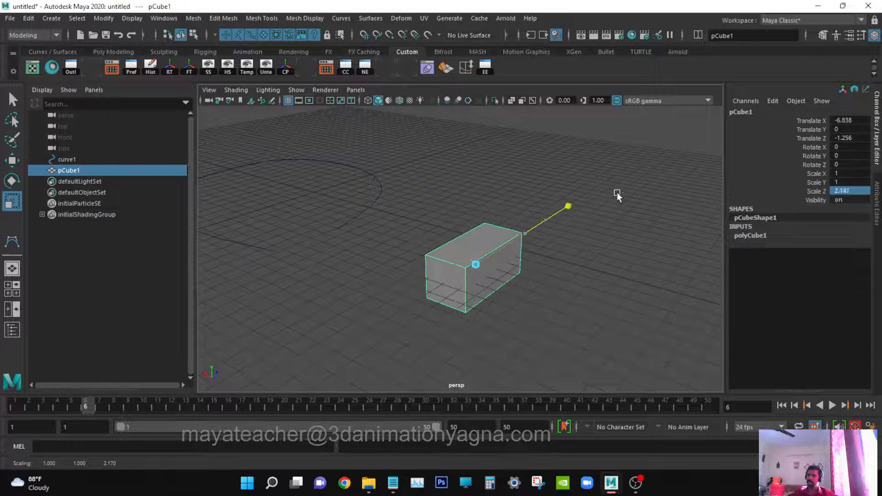
pyautogui.hotkey('ctrl', 'z')
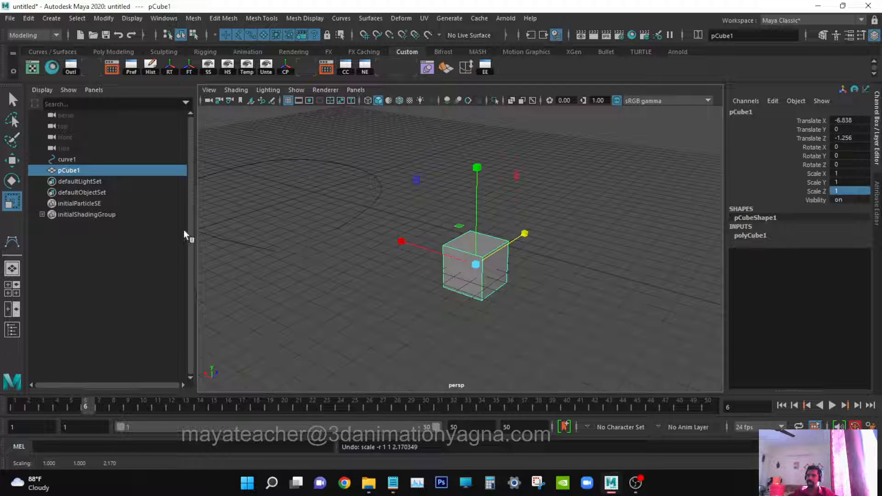
# Step: Select the CV curve beside the cube and activate the Move tool on it
pyautogui.keyDown('alt'); pyautogui.moveTo(515, 247); pyautogui.dragTo(483, 313); pyautogui.keyUp('alt')
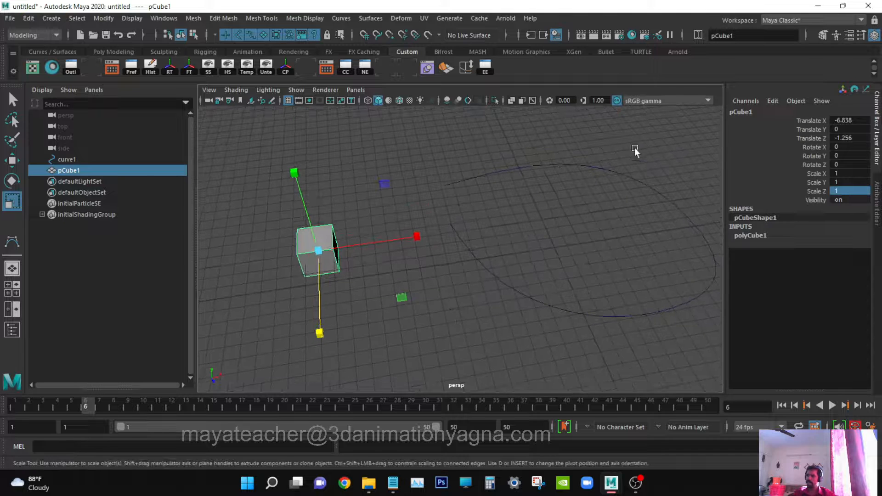
pyautogui.keyDown('alt'); pyautogui.moveTo(308, 271); pyautogui.dragTo(316, 269, button='middle'); pyautogui.keyUp('alt')
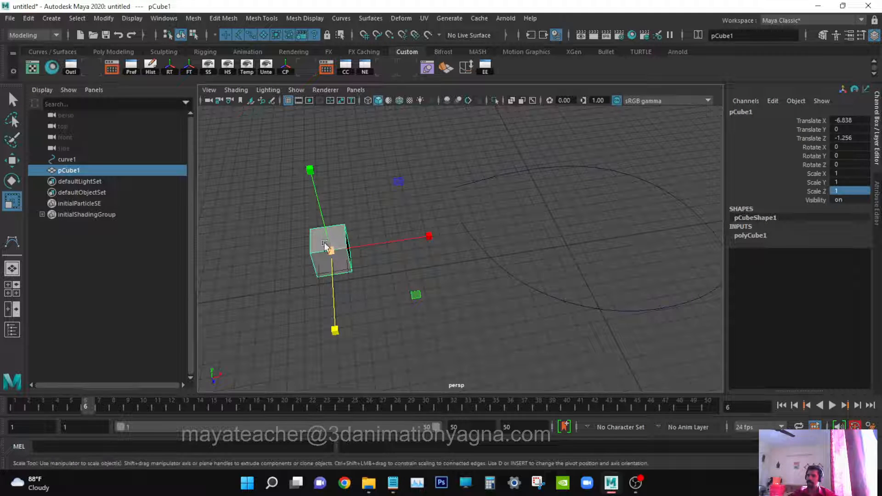
pyautogui.press('q')
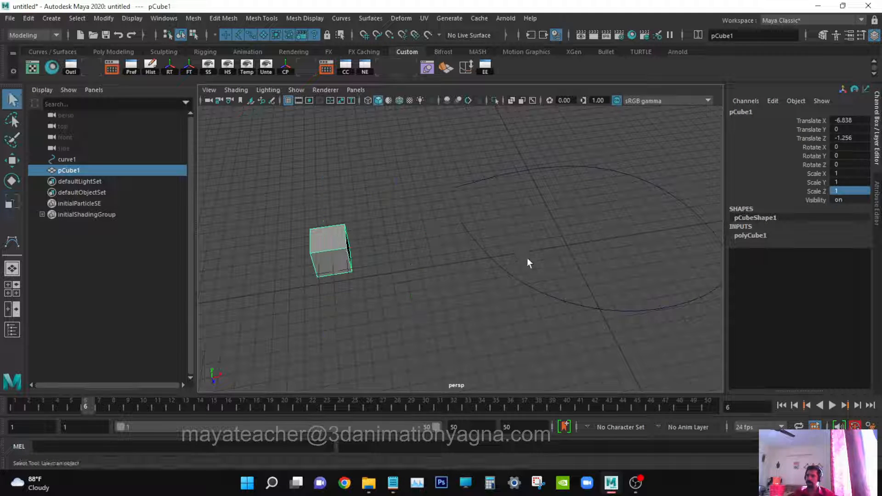
pyautogui.moveTo(528, 260); pyautogui.dragTo(564, 351)
pyautogui.press('w')
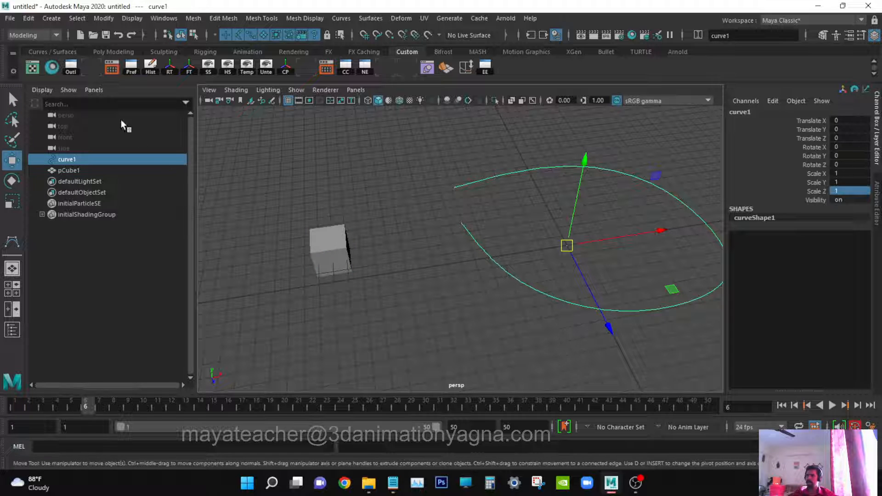
# Step: Open the option settings of the CV Curve Tool
pyautogui.click(53, 18)
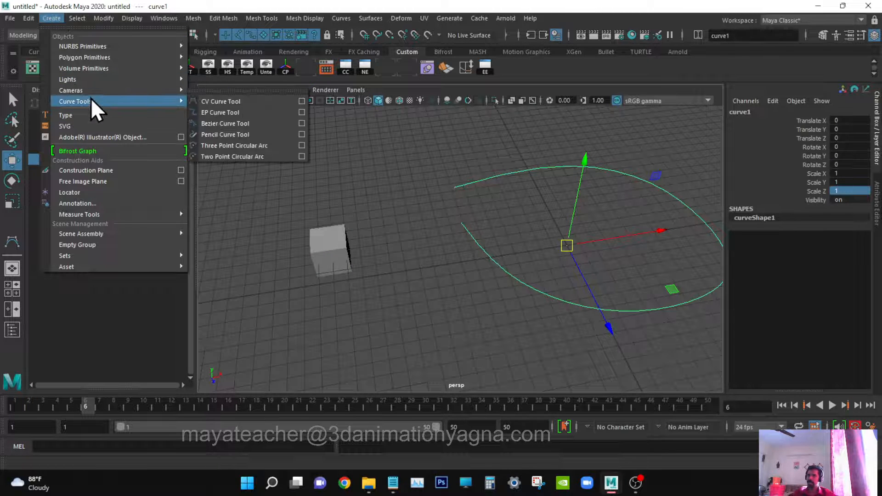
pyautogui.moveTo(104, 48)
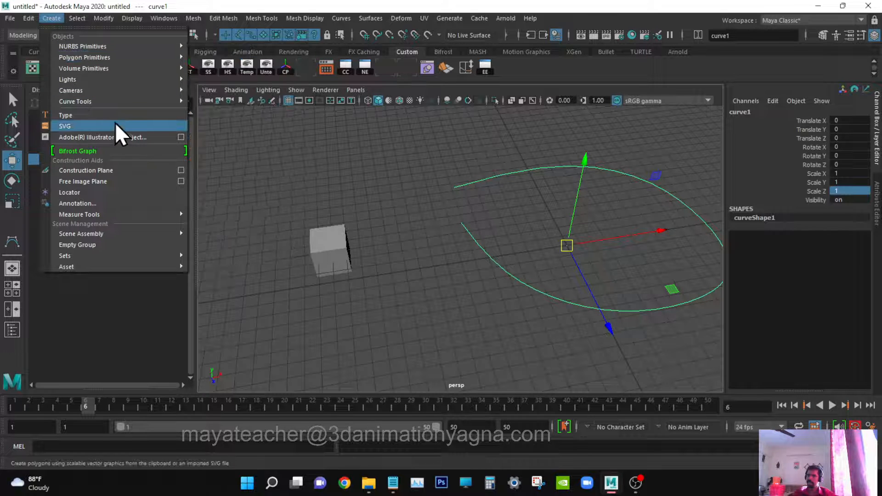
pyautogui.moveTo(89, 105)
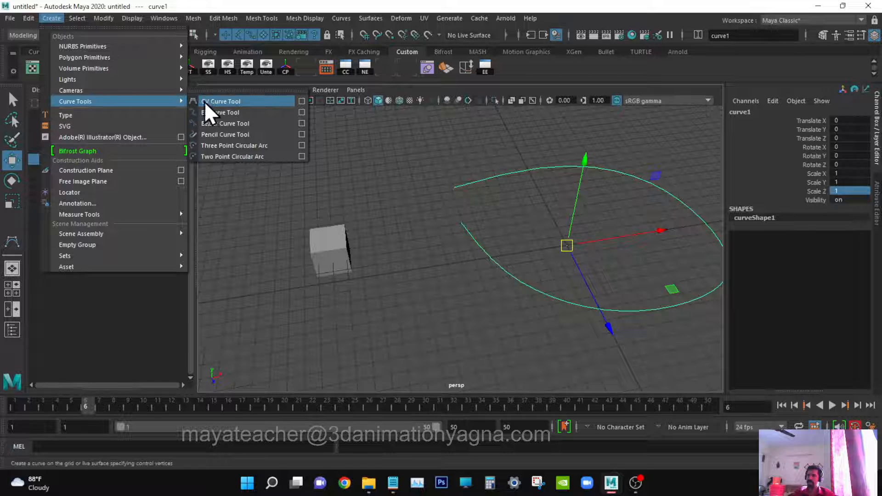
pyautogui.click(301, 101)
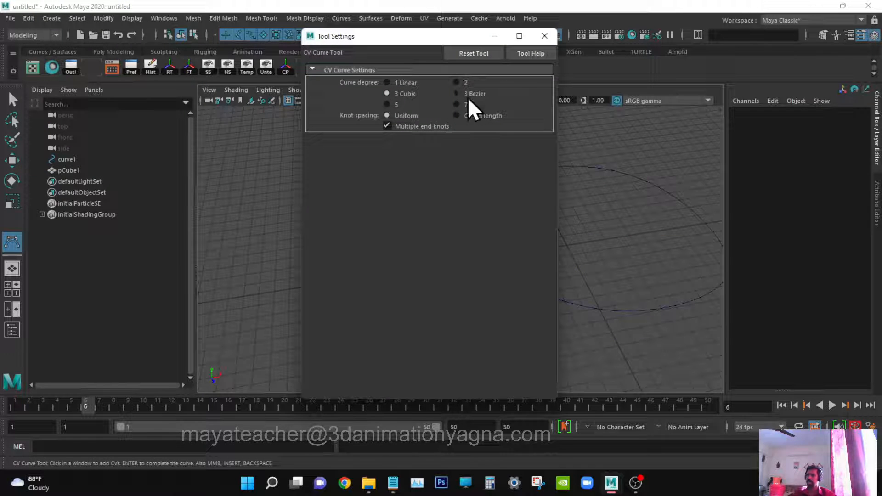
# Step: Close the CV Curve Tool settings and leave curve drawing by switching to the Select tool
pyautogui.click(546, 40)
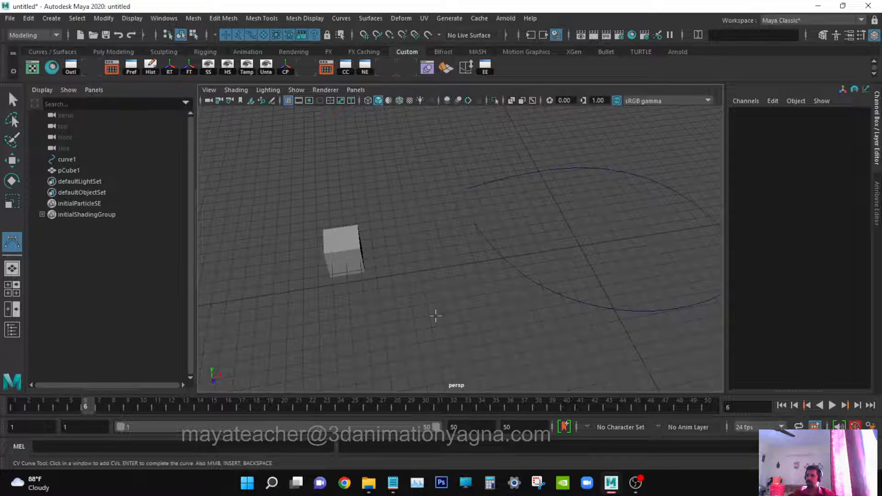
pyautogui.click(62, 21)
pyautogui.moveTo(76, 58)
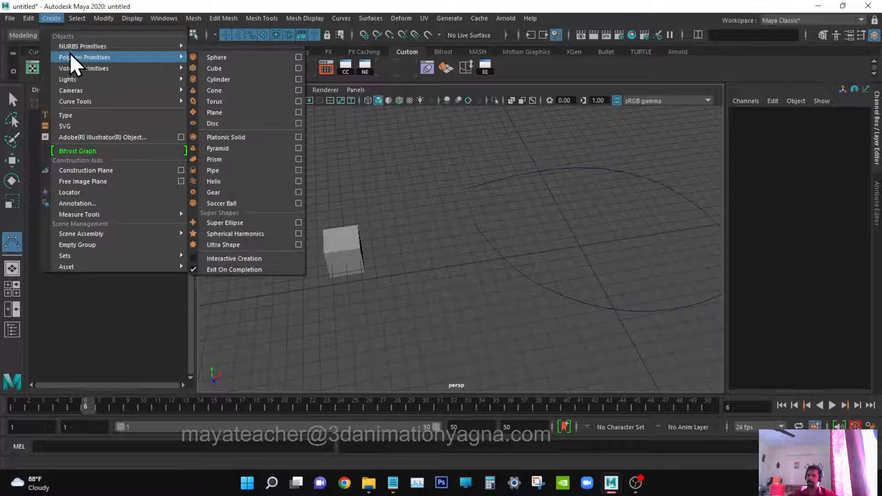
pyautogui.click(322, 2)
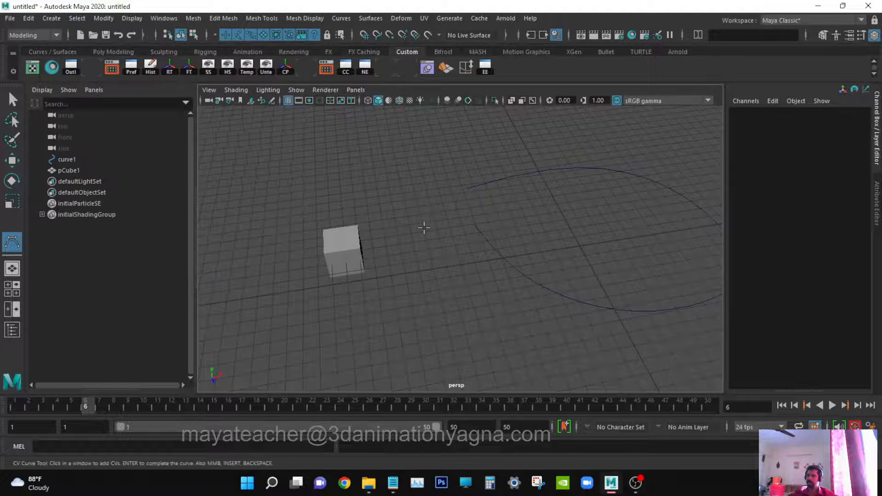
pyautogui.keyDown('alt'); pyautogui.moveTo(419, 218); pyautogui.dragTo(422, 220, button='middle'); pyautogui.keyUp('alt')
pyautogui.press('q')
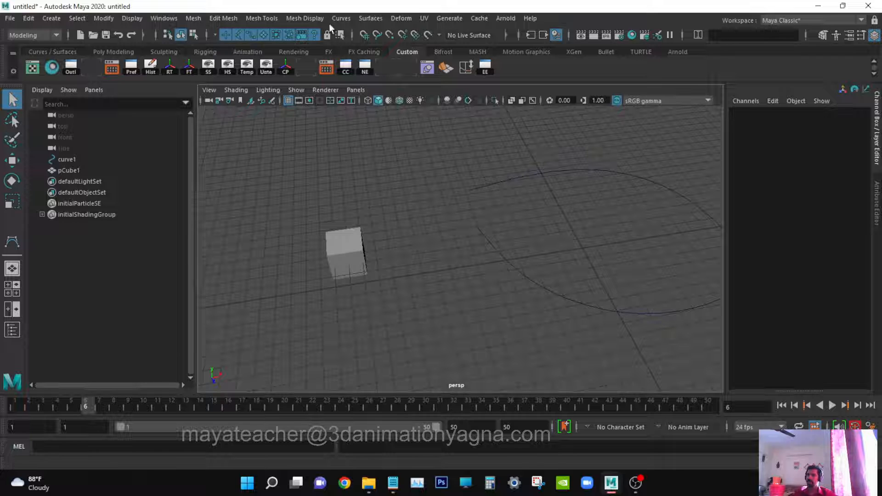
# Step: Compare object and component selection modes, ending in component mode, and marquee-select around the cube to show its vertices
pyautogui.click(194, 35)
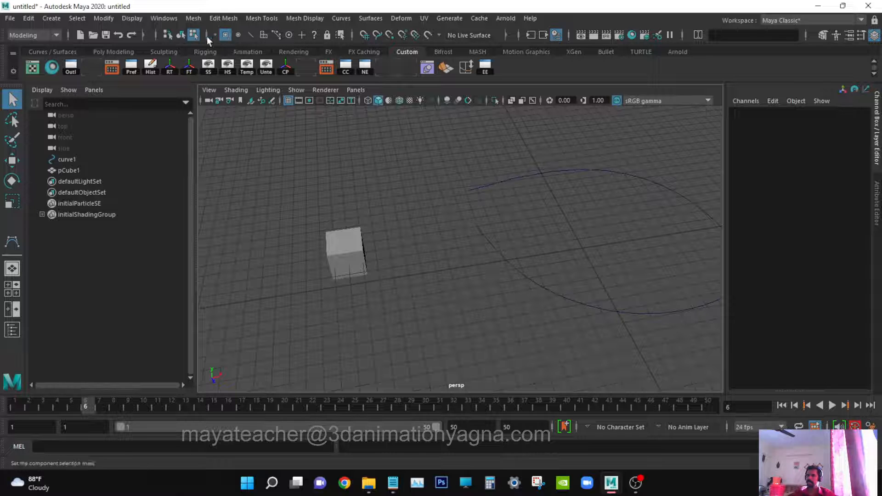
pyautogui.click(181, 36)
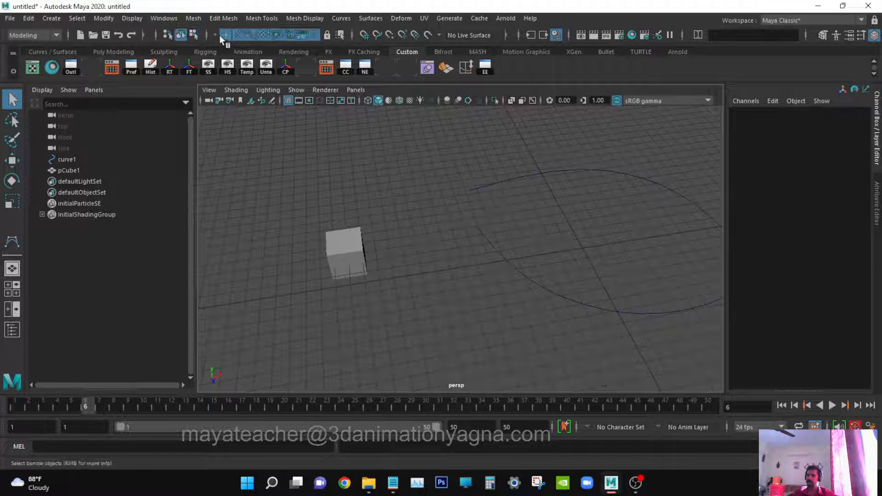
pyautogui.click(194, 35)
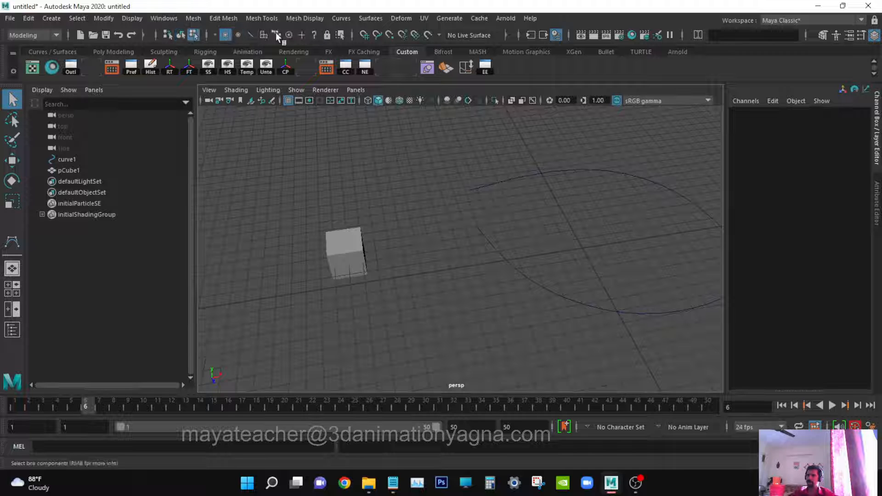
pyautogui.keyDown('alt'); pyautogui.moveTo(298, 275); pyautogui.dragTo(394, 275); pyautogui.keyUp('alt')
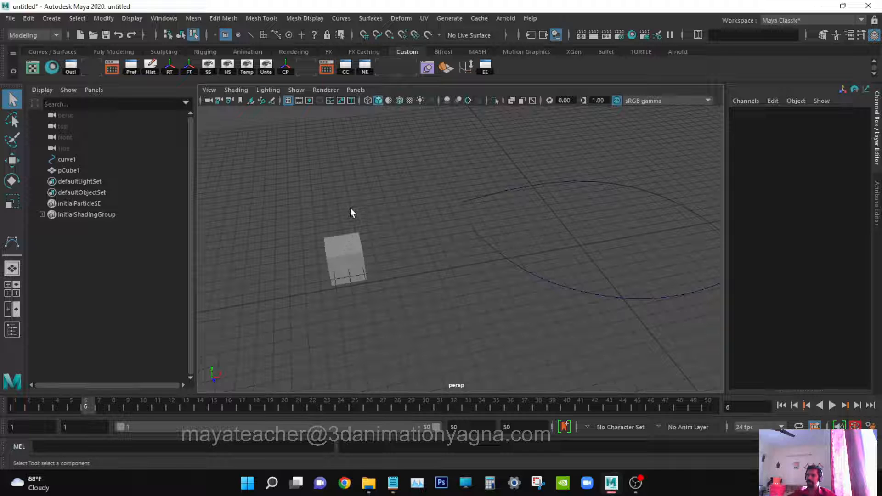
pyautogui.moveTo(347, 217); pyautogui.dragTo(397, 268)
# Step: Select single top corner vertices of the cube, and add a neighbouring top corner to the selection
pyautogui.scroll(4, 387, 274)
pyautogui.keyDown('alt'); pyautogui.moveTo(387, 274); pyautogui.dragTo(476, 244, button='middle'); pyautogui.keyUp('alt')
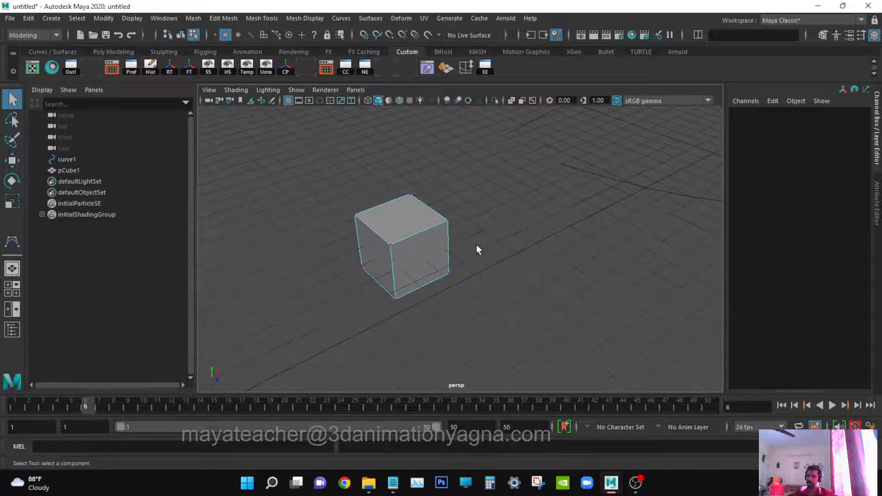
pyautogui.scroll(5, 430, 261)
pyautogui.keyDown('alt'); pyautogui.moveTo(430, 261); pyautogui.dragTo(529, 265, button='middle'); pyautogui.keyUp('alt')
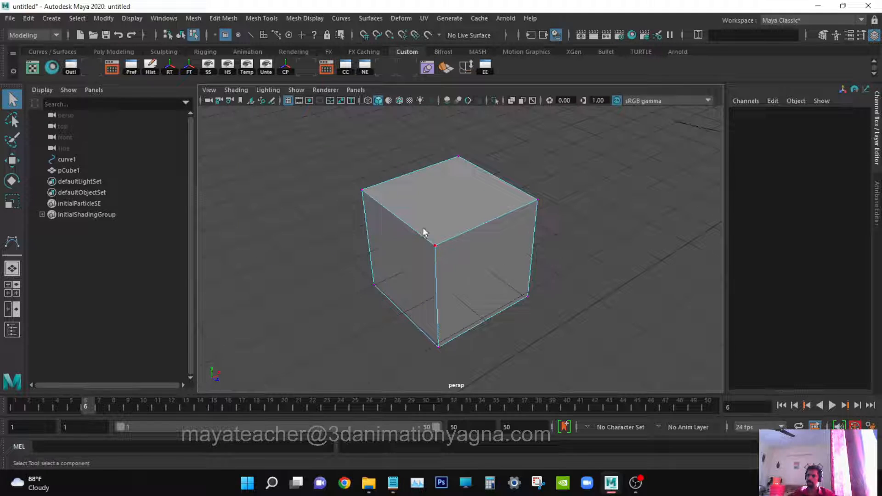
pyautogui.click(360, 190)
pyautogui.click(470, 137)
pyautogui.click(458, 156)
pyautogui.keyDown('alt'); pyautogui.moveTo(501, 209); pyautogui.dragTo(470, 206, button='right'); pyautogui.keyUp('alt')
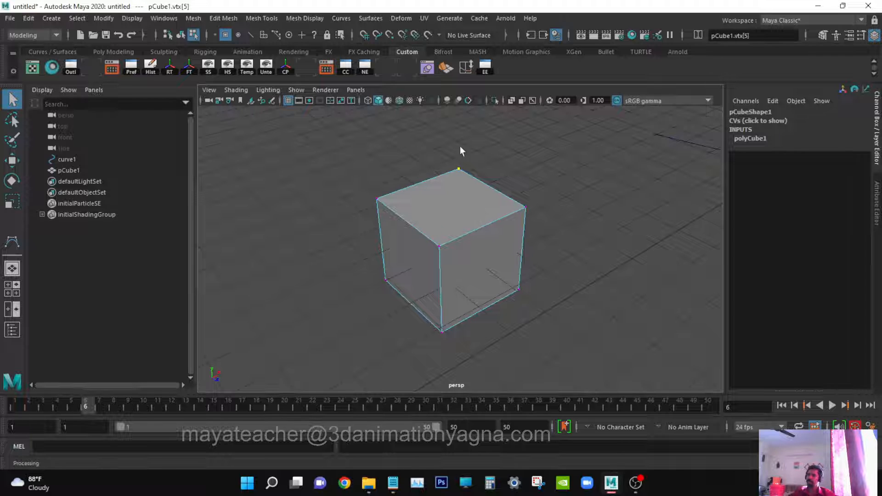
pyautogui.moveTo(453, 155); pyautogui.dragTo(476, 174)
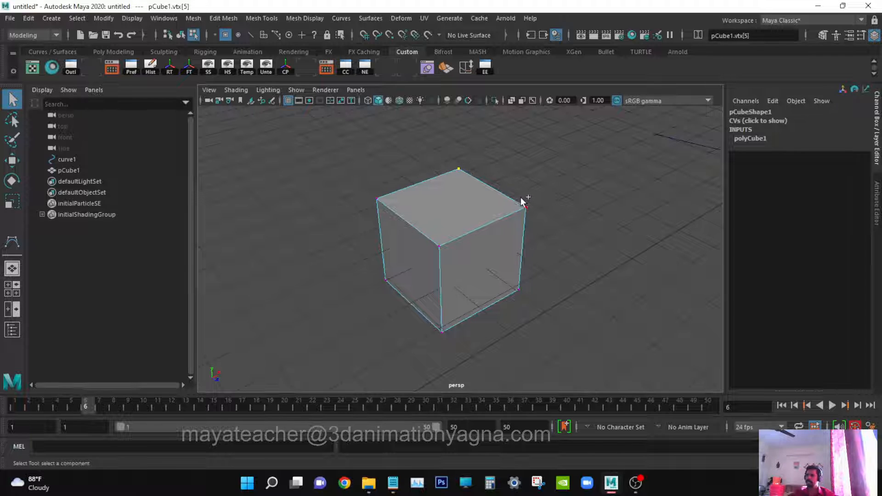
pyautogui.keyDown('shift'); pyautogui.moveTo(526, 198); pyautogui.dragTo(469, 174); pyautogui.keyUp('shift')
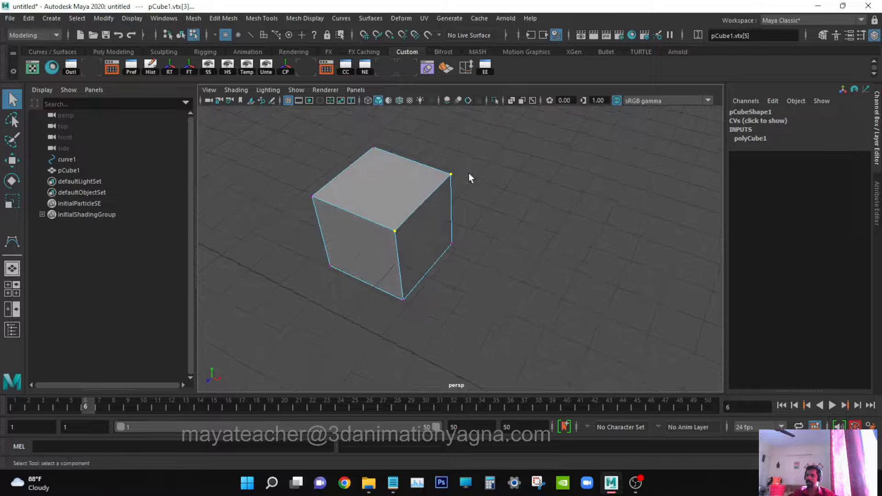
pyautogui.keyDown('alt'); pyautogui.moveTo(459, 206); pyautogui.dragTo(478, 221); pyautogui.keyUp('alt')
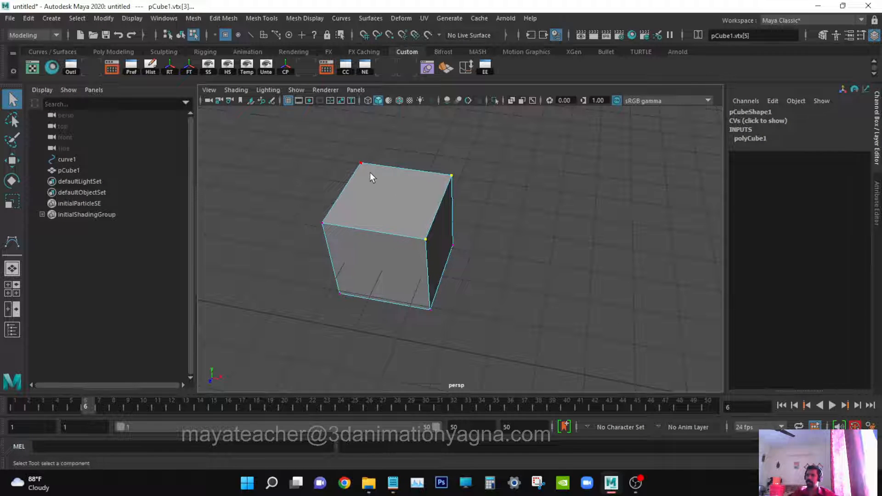
# Step: Switch the cube to face selection and select its top face and several side faces one at a time
pyautogui.moveTo(390, 180); pyautogui.dragTo(388, 204, button='right')
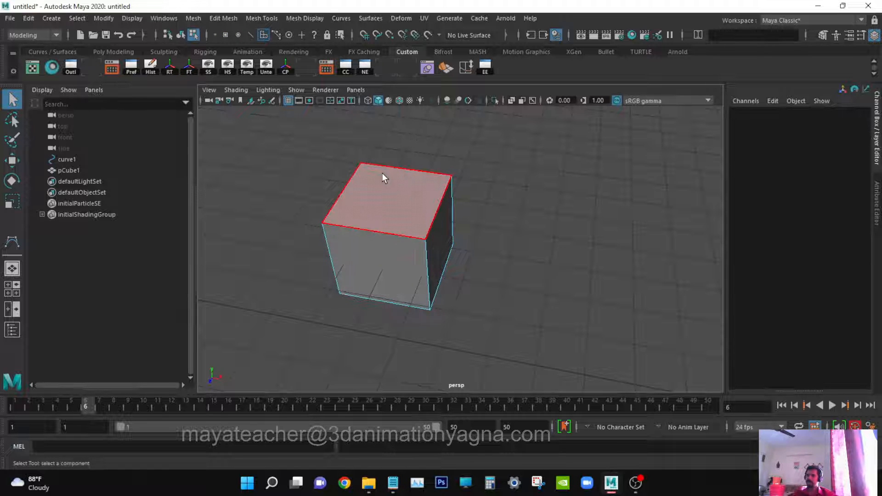
pyautogui.rightClick(384, 174)
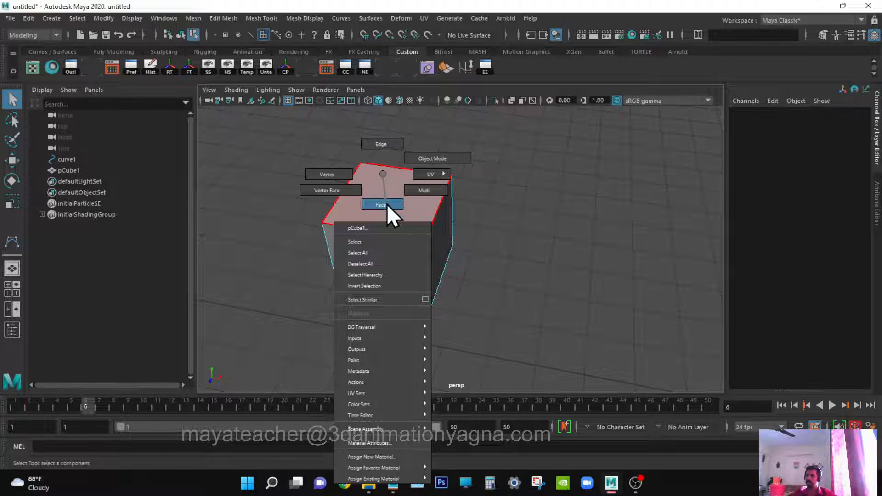
pyautogui.moveTo(387, 204); pyautogui.dragTo(383, 201, button='right')
pyautogui.keyDown('alt'); pyautogui.moveTo(459, 255); pyautogui.dragTo(448, 239); pyautogui.keyUp('alt')
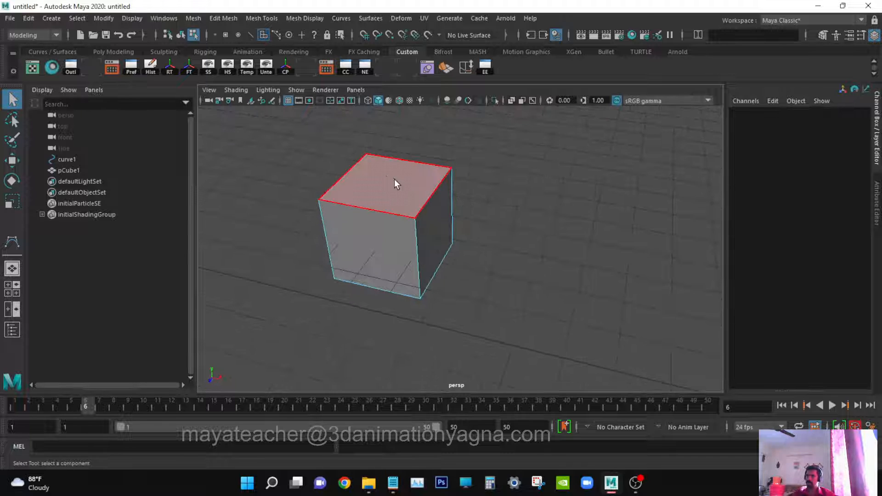
pyautogui.click(374, 172)
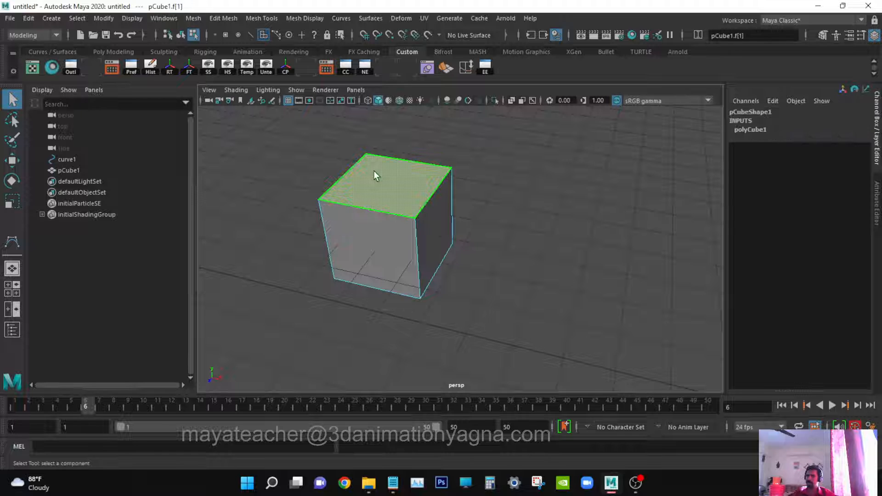
pyautogui.click(424, 210)
pyautogui.click(351, 227)
pyautogui.keyDown('alt'); pyautogui.moveTo(351, 227); pyautogui.dragTo(443, 256); pyautogui.keyUp('alt')
pyautogui.click(441, 256)
pyautogui.keyDown('alt'); pyautogui.moveTo(490, 276); pyautogui.dragTo(441, 239); pyautogui.keyUp('alt')
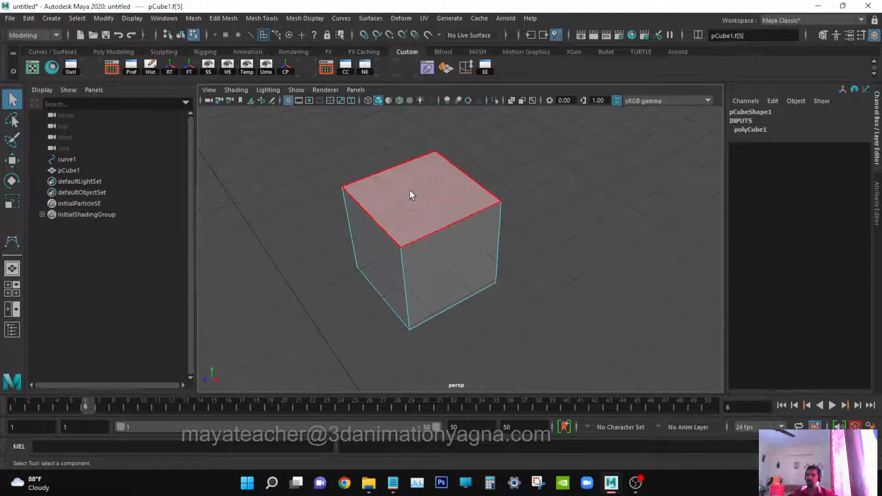
# Step: Switch the cube to edge selection and select several of its top and vertical edges one at a time
pyautogui.moveTo(413, 186); pyautogui.dragTo(412, 157, button='right')
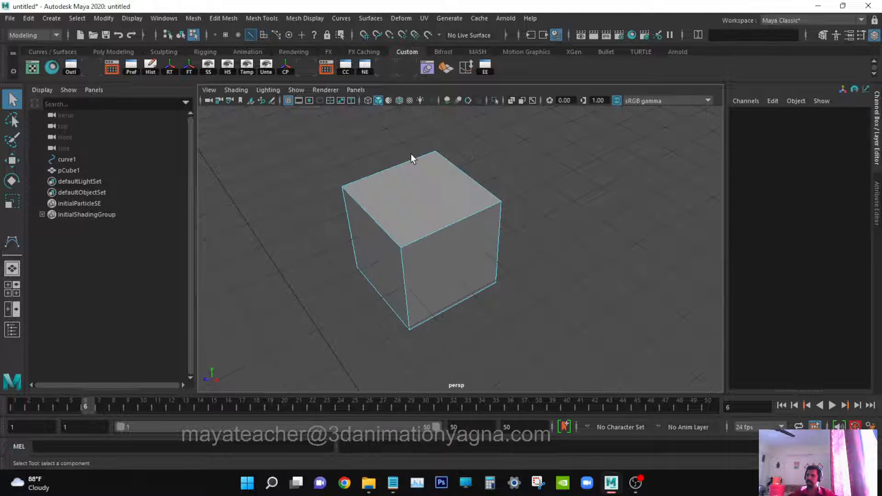
pyautogui.click(438, 237)
pyautogui.click(390, 168)
pyautogui.keyDown('alt'); pyautogui.moveTo(401, 218); pyautogui.dragTo(495, 291); pyautogui.keyUp('alt')
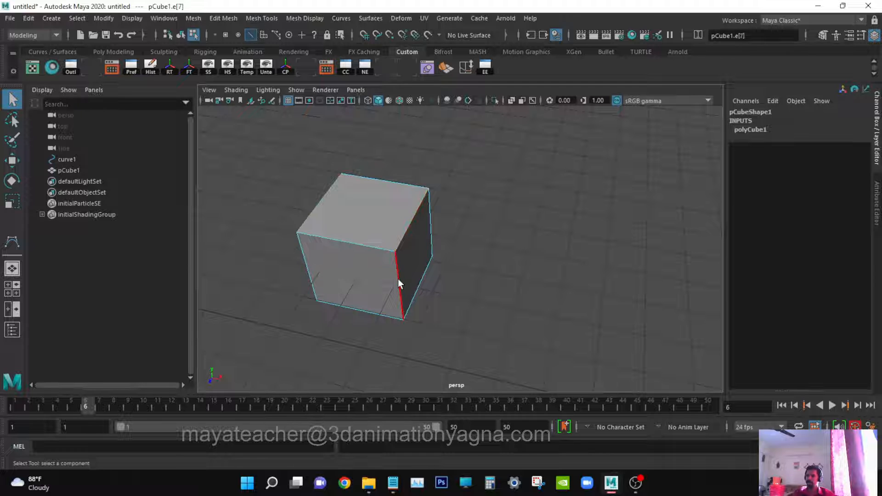
pyautogui.click(311, 274)
pyautogui.keyDown('alt'); pyautogui.moveTo(325, 196); pyautogui.dragTo(468, 267); pyautogui.keyUp('alt')
pyautogui.keyDown('alt'); pyautogui.moveTo(467, 266); pyautogui.dragTo(487, 304, button='right'); pyautogui.keyUp('alt')
pyautogui.keyDown('alt'); pyautogui.moveTo(486, 305); pyautogui.dragTo(473, 328); pyautogui.keyUp('alt')
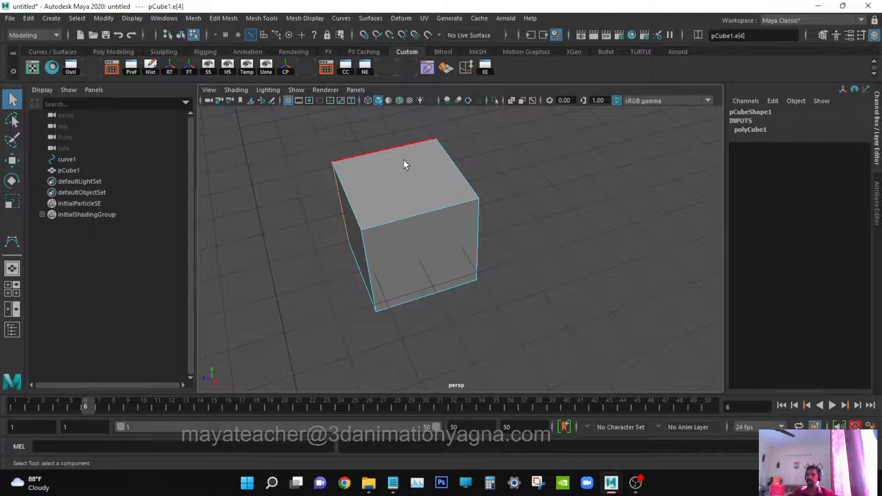
# Step: Return the cube to vertex selection and select different top corner vertices individually
pyautogui.moveTo(404, 160); pyautogui.dragTo(355, 159, button='right')
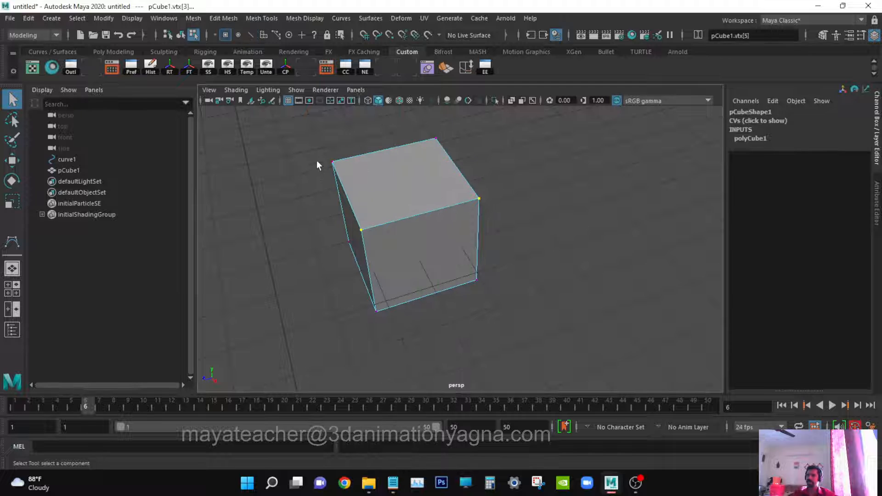
pyautogui.moveTo(350, 173); pyautogui.dragTo(350, 173)
pyautogui.moveTo(323, 145); pyautogui.dragTo(348, 185)
pyautogui.moveTo(461, 149); pyautogui.dragTo(461, 149)
pyautogui.keyDown('alt'); pyautogui.moveTo(415, 170); pyautogui.dragTo(434, 190, button='middle'); pyautogui.keyUp('alt')
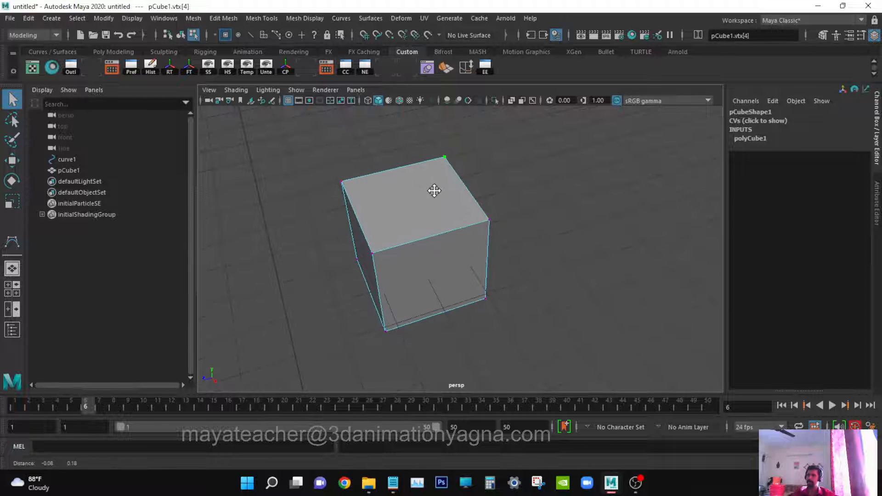
pyautogui.click(526, 176)
pyautogui.keyDown('alt'); pyautogui.moveTo(488, 242); pyautogui.dragTo(509, 250); pyautogui.keyUp('alt')
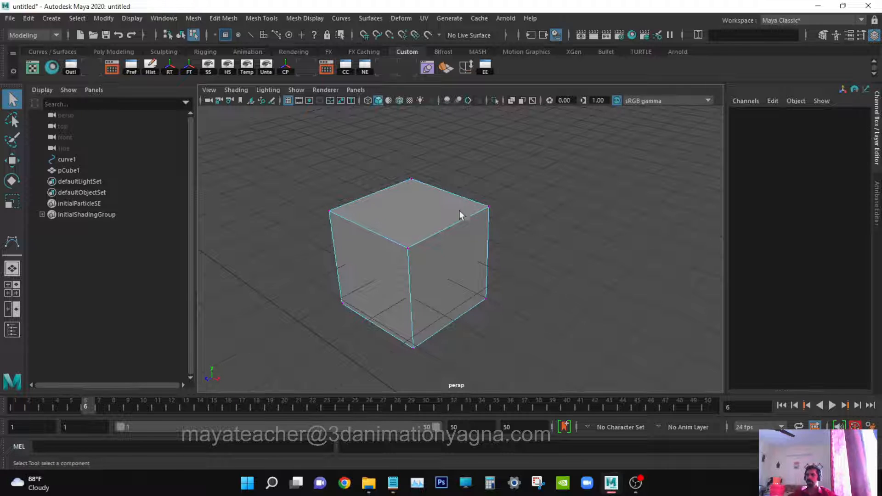
pyautogui.keyDown('alt'); pyautogui.moveTo(486, 250); pyautogui.dragTo(461, 222); pyautogui.keyUp('alt')
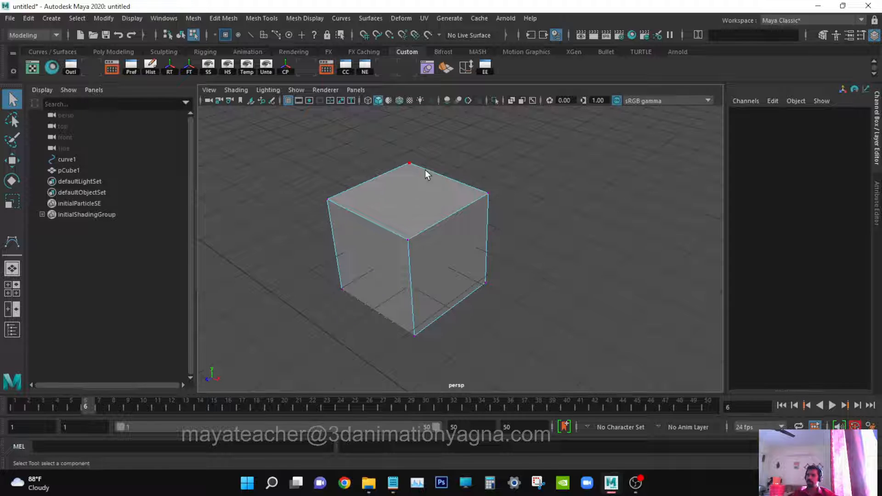
pyautogui.click(327, 200)
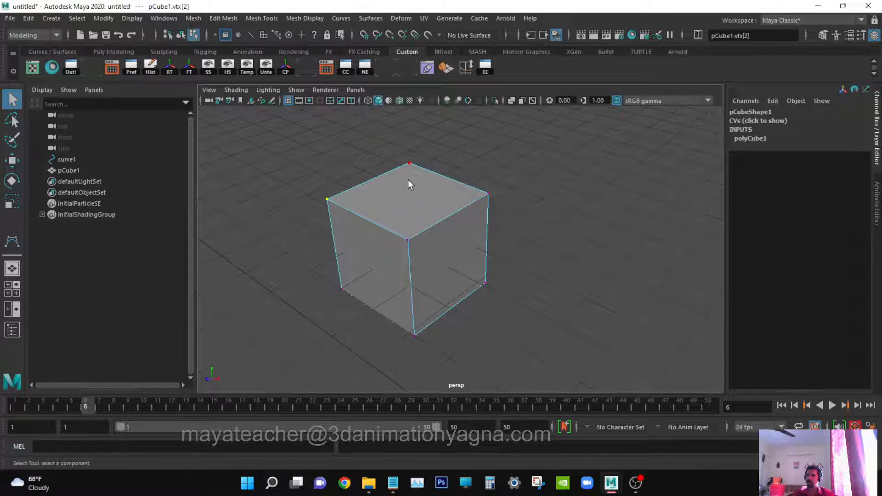
# Step: Return the cube to object mode, deselect it, and reselect it as a whole object
pyautogui.moveTo(408, 180); pyautogui.dragTo(448, 163, button='right')
pyautogui.keyDown('alt'); pyautogui.moveTo(395, 222); pyautogui.dragTo(409, 246); pyautogui.keyUp('alt')
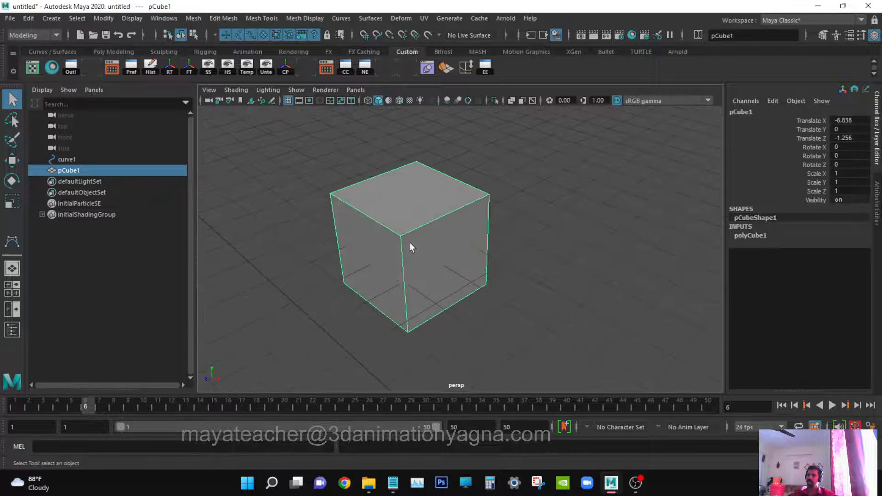
pyautogui.click(558, 148)
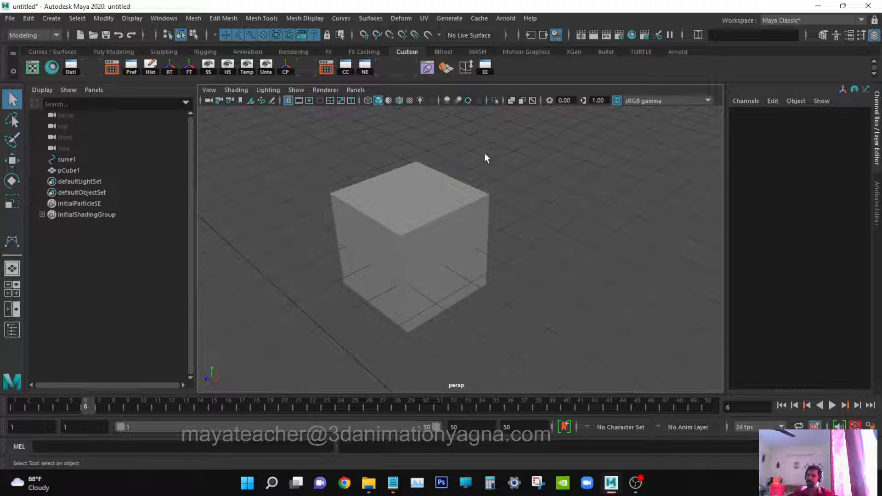
pyautogui.click(474, 272)
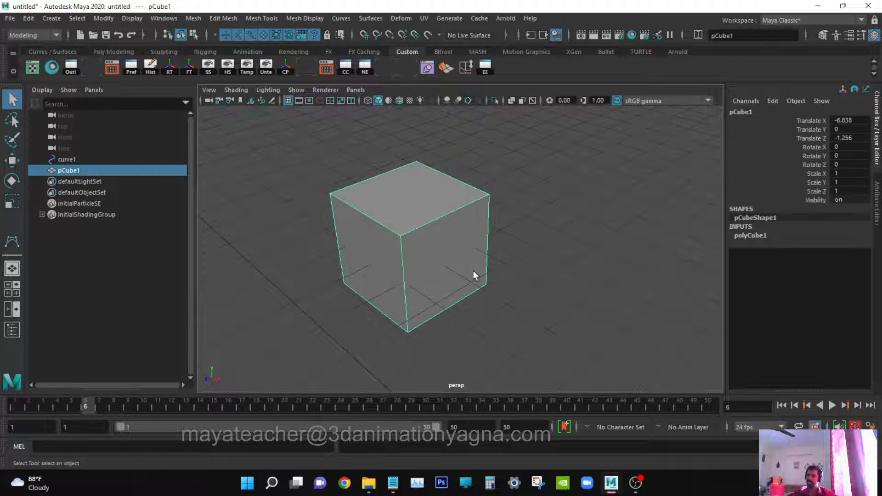
pyautogui.keyDown('alt'); pyautogui.moveTo(473, 269); pyautogui.dragTo(450, 288); pyautogui.keyUp('alt')
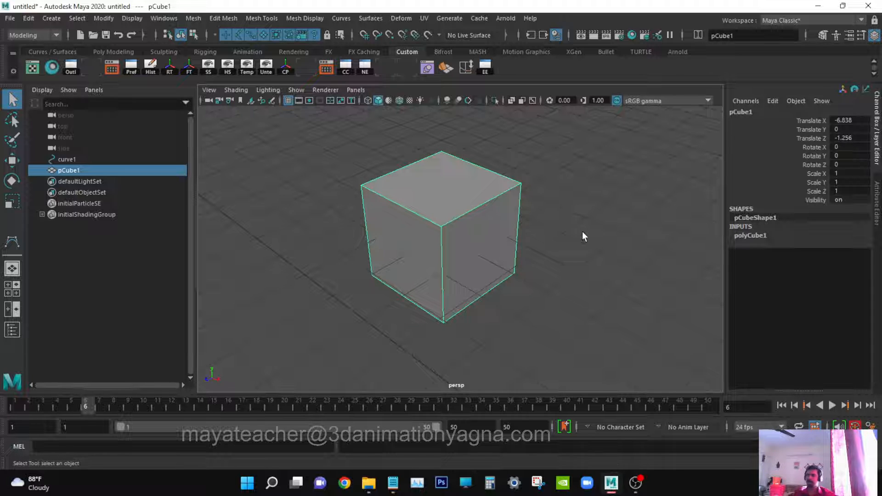
# Step: Switch through the Move, Rotate and Scale tools on the selected cube, ending with Scale
pyautogui.press('r')
pyautogui.keyDown('alt'); pyautogui.moveTo(536, 258); pyautogui.dragTo(504, 276); pyautogui.keyUp('alt')
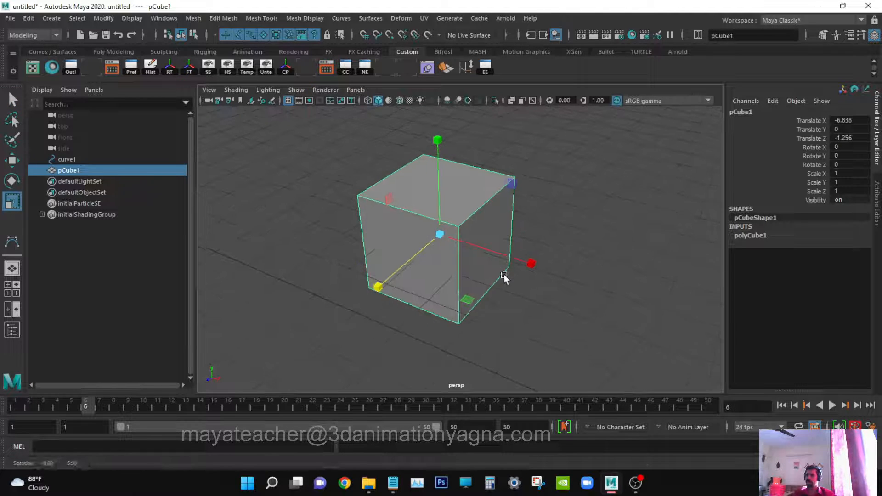
pyautogui.click(12, 160)
pyautogui.click(12, 180)
pyautogui.click(12, 201)
pyautogui.keyDown('alt'); pyautogui.moveTo(524, 248); pyautogui.dragTo(471, 281); pyautogui.keyUp('alt')
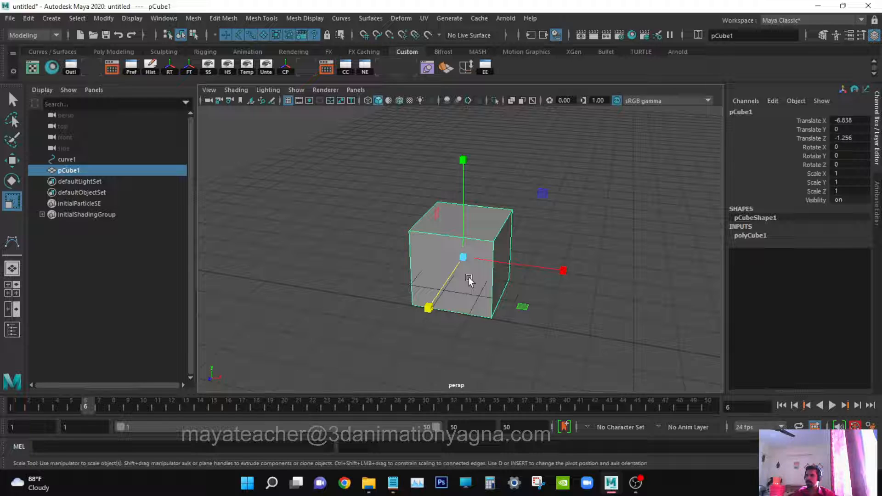
# Step: Try moving the cube freely with the Move tool by about -0.817, -0.158 and 0.518 in X, Y and Z, and undo the move
pyautogui.press('w')
pyautogui.keyDown('alt'); pyautogui.moveTo(467, 277); pyautogui.dragTo(479, 248); pyautogui.keyUp('alt')
pyautogui.keyDown('alt'); pyautogui.moveTo(591, 209); pyautogui.dragTo(499, 264, button='right'); pyautogui.keyUp('alt')
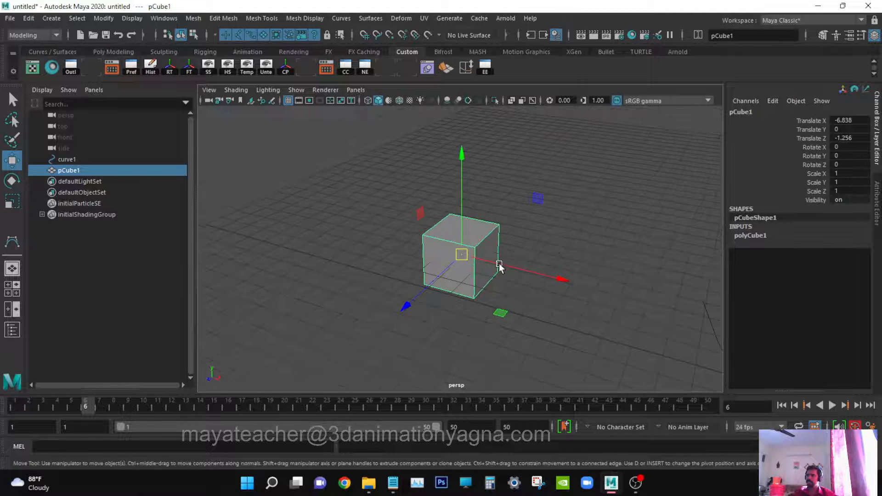
pyautogui.moveTo(454, 255); pyautogui.dragTo(403, 266)
pyautogui.hotkey('ctrl', 'z')
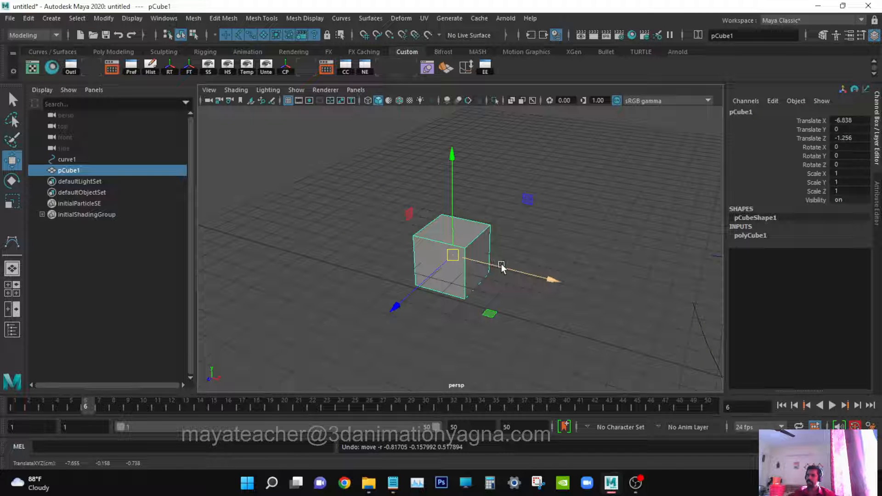
# Step: Try moving the cube along the X axis by about -0.056 with the Move tool, and undo the move
pyautogui.moveTo(501, 269)
pyautogui.mouseDown()
pyautogui.moveTo(526, 265)
pyautogui.moveTo(498, 262)
pyautogui.mouseUp()
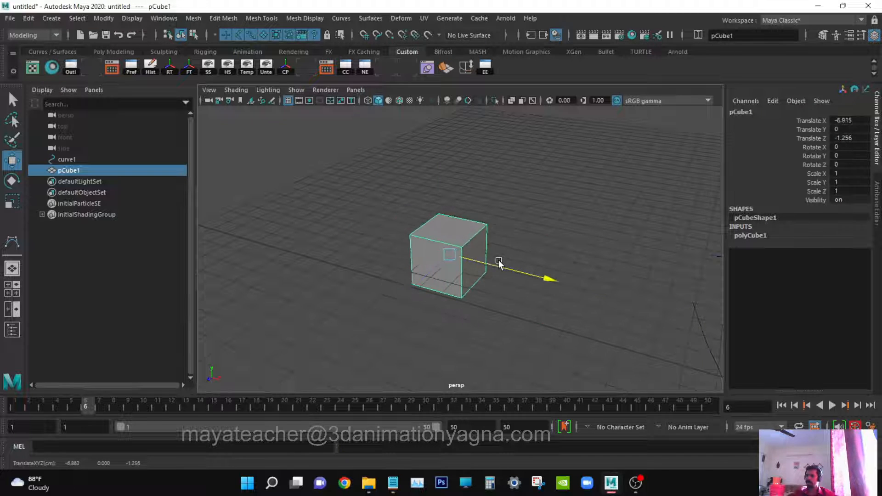
pyautogui.hotkey('ctrl', 'z')
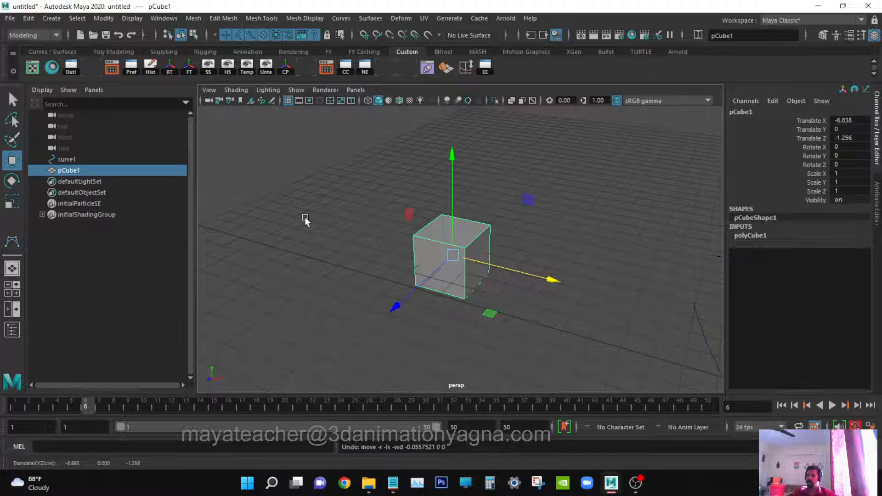
pyautogui.keyDown('alt'); pyautogui.moveTo(305, 217); pyautogui.dragTo(476, 274); pyautogui.keyUp('alt')
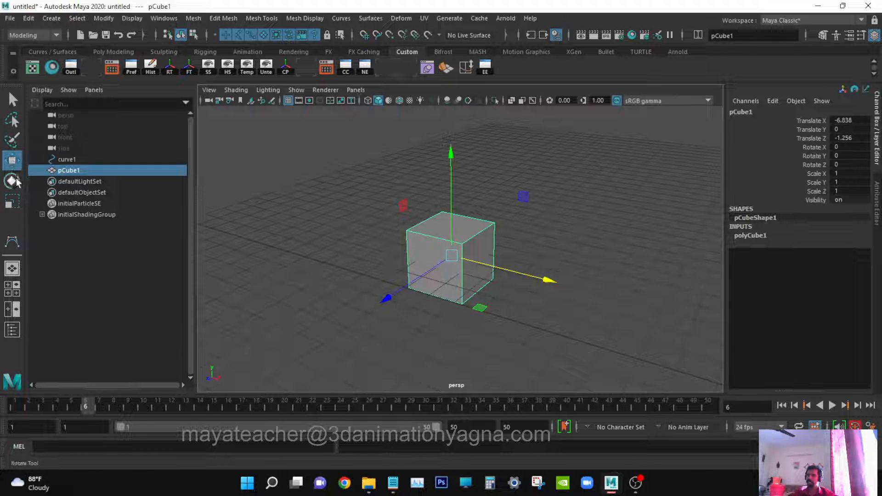
# Step: Cycle through the Rotate, Scale and Move tools, try moving the cube freely by about 0.537, 0.413 and -0.509, and undo the move
pyautogui.click(12, 181)
pyautogui.click(15, 205)
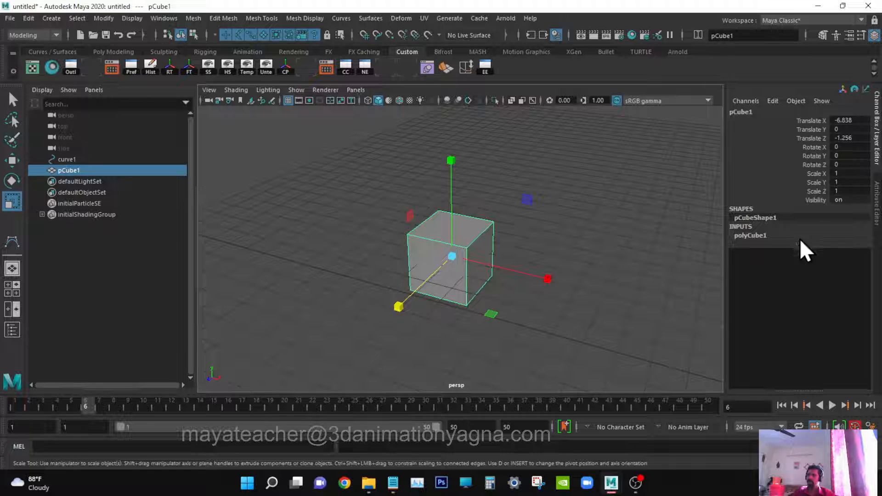
pyautogui.press('w')
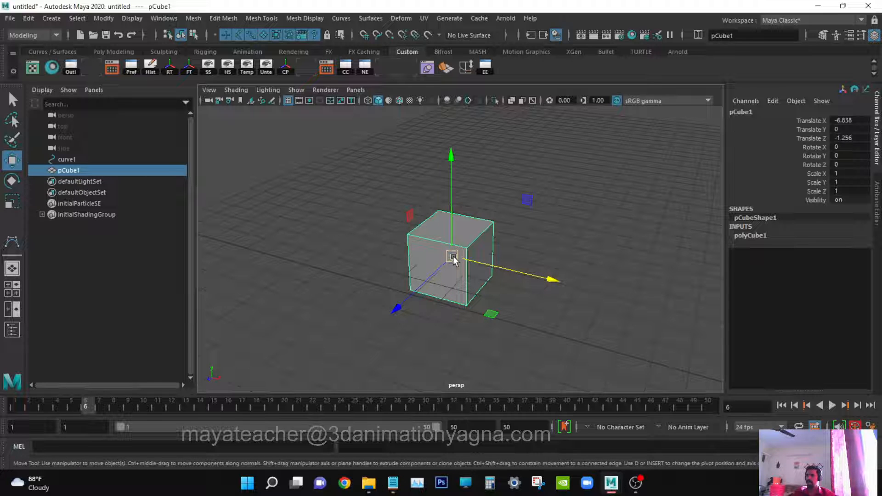
pyautogui.moveTo(453, 258); pyautogui.dragTo(498, 225)
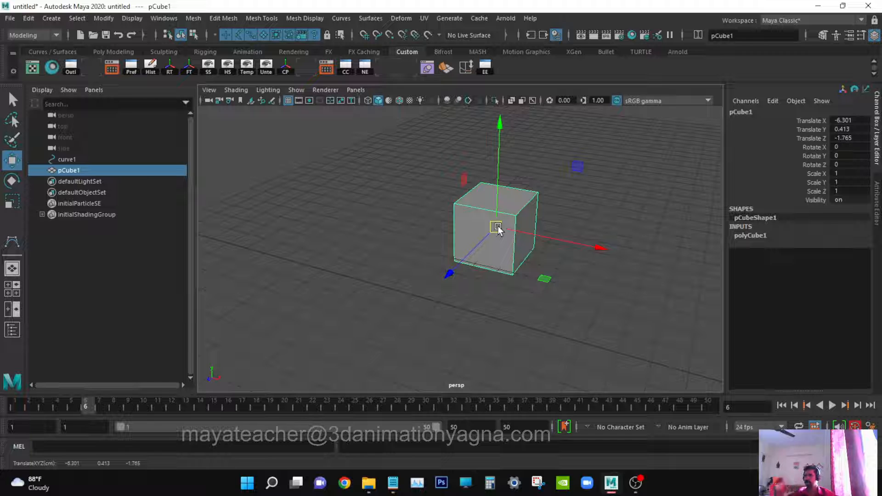
pyautogui.hotkey('ctrl', 'z')
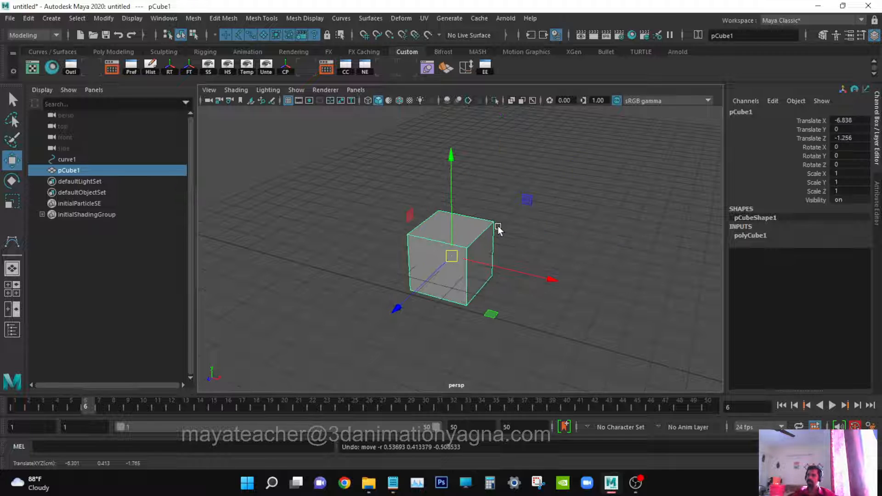
# Step: Try rotating the cube about 9.5 degrees around Z and scaling it uniformly to about 0.745, undoing both changes
pyautogui.click(11, 181)
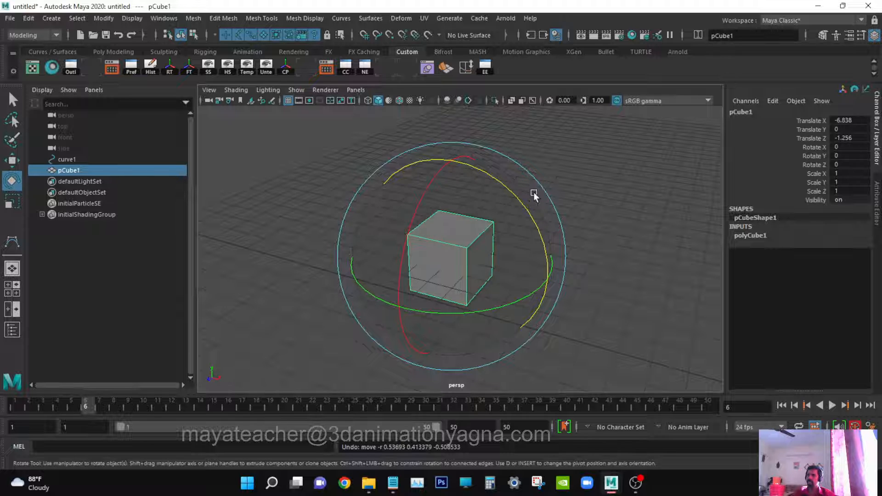
pyautogui.moveTo(497, 182)
pyautogui.mouseDown()
pyautogui.moveTo(517, 197)
pyautogui.moveTo(548, 260)
pyautogui.moveTo(485, 171)
pyautogui.mouseUp()
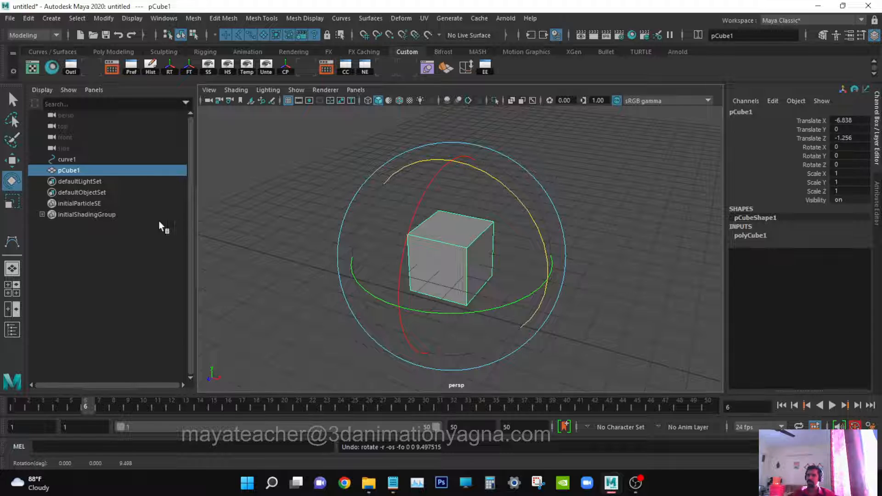
pyautogui.click(15, 203)
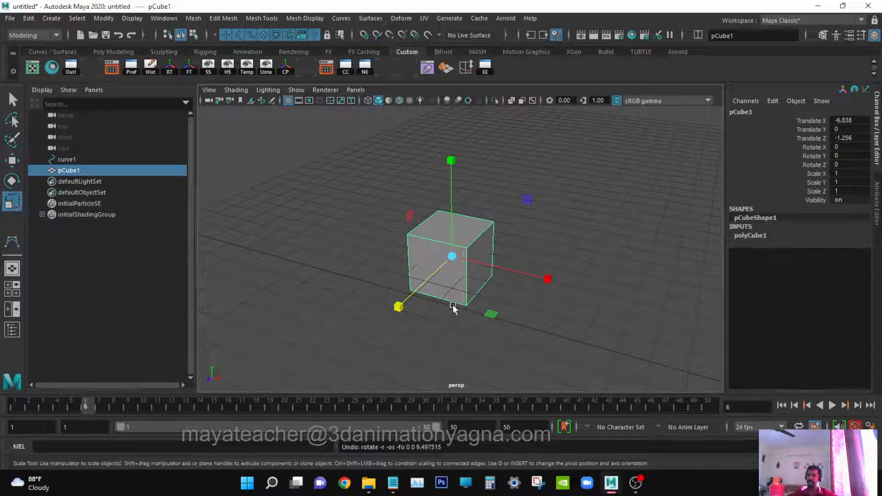
pyautogui.moveTo(451, 258); pyautogui.dragTo(508, 245)
pyautogui.hotkey('ctrl', 'z')
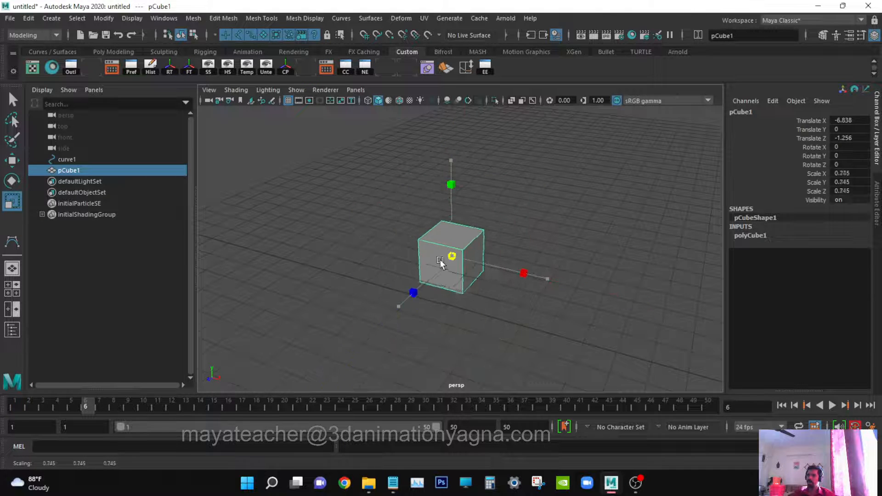
pyautogui.hotkey('ctrl', 'z')
pyautogui.press('q')
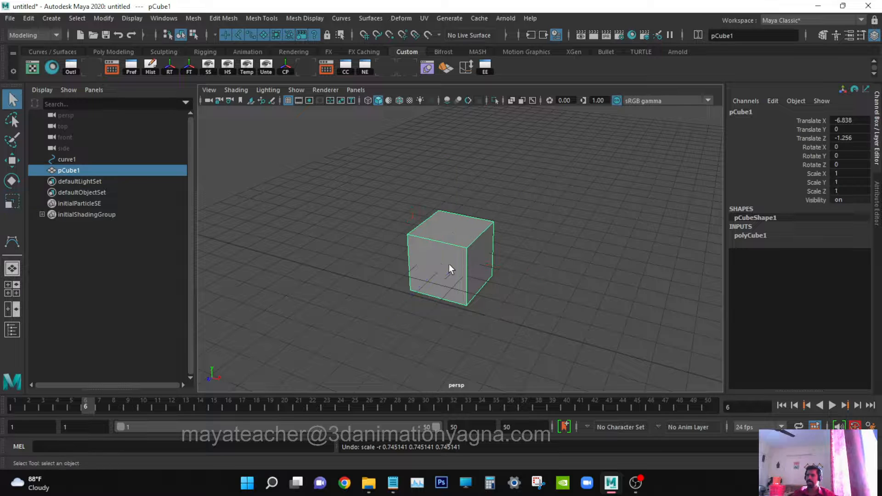
# Step: Select the CV curve as a whole object in place of the cube
pyautogui.keyDown('alt'); pyautogui.moveTo(454, 297); pyautogui.dragTo(527, 307, button='right'); pyautogui.keyUp('alt')
pyautogui.keyDown('alt'); pyautogui.moveTo(502, 278); pyautogui.dragTo(504, 294, button='middle'); pyautogui.keyUp('alt')
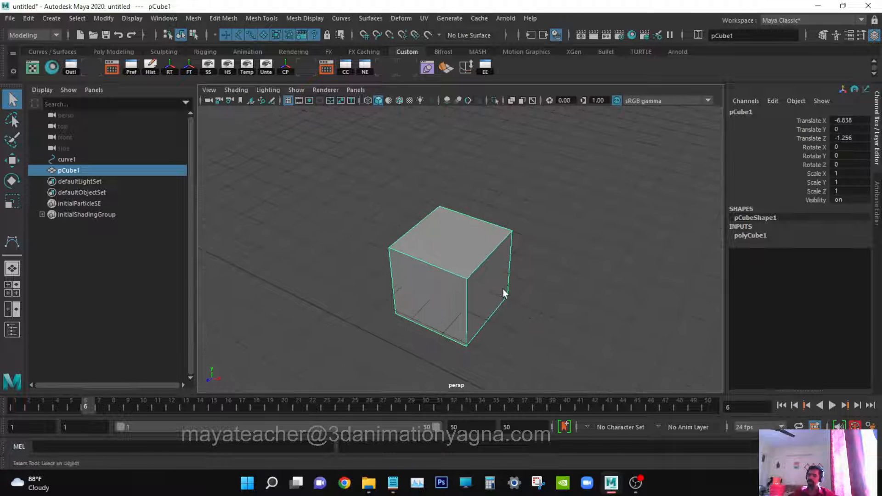
pyautogui.keyDown('alt'); pyautogui.moveTo(514, 295); pyautogui.dragTo(548, 291, button='right'); pyautogui.keyUp('alt')
pyautogui.keyDown('alt'); pyautogui.moveTo(563, 291); pyautogui.dragTo(538, 211, button='middle'); pyautogui.keyUp('alt')
pyautogui.keyDown('alt'); pyautogui.moveTo(537, 211); pyautogui.dragTo(509, 282, button='right'); pyautogui.keyUp('alt')
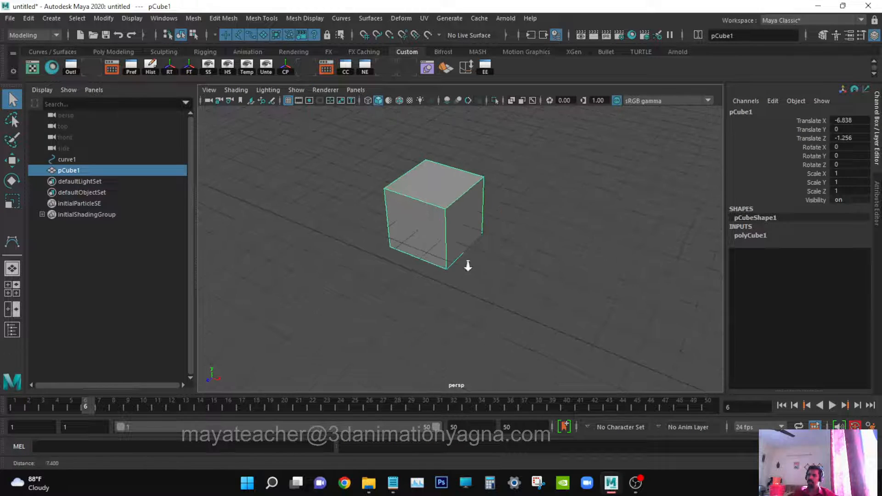
pyautogui.keyDown('alt'); pyautogui.moveTo(508, 281); pyautogui.dragTo(550, 298); pyautogui.keyUp('alt')
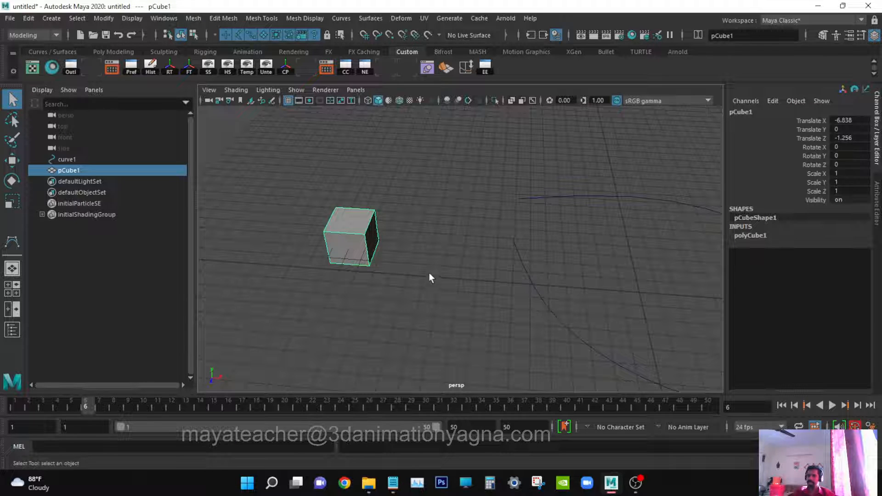
pyautogui.keyDown('alt'); pyautogui.moveTo(467, 266); pyautogui.dragTo(538, 308, button='right'); pyautogui.keyUp('alt')
pyautogui.keyDown('alt'); pyautogui.moveTo(539, 308); pyautogui.dragTo(501, 291, button='middle'); pyautogui.keyUp('alt')
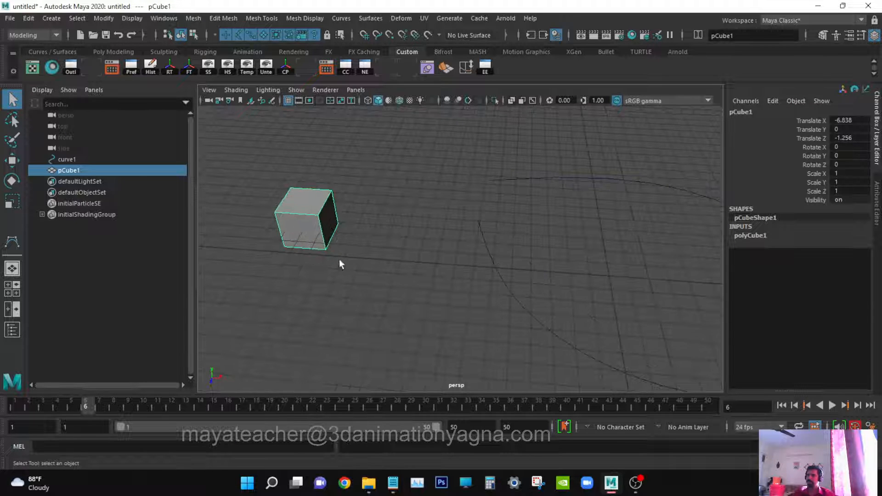
pyautogui.moveTo(605, 156); pyautogui.dragTo(630, 229)
pyautogui.keyDown('alt'); pyautogui.moveTo(380, 289); pyautogui.dragTo(394, 288, button='right'); pyautogui.keyUp('alt')
pyautogui.keyDown('alt'); pyautogui.moveTo(559, 319); pyautogui.dragTo(534, 305, button='middle'); pyautogui.keyUp('alt')
pyautogui.keyDown('alt'); pyautogui.moveTo(534, 305); pyautogui.dragTo(550, 325, button='right'); pyautogui.keyUp('alt')
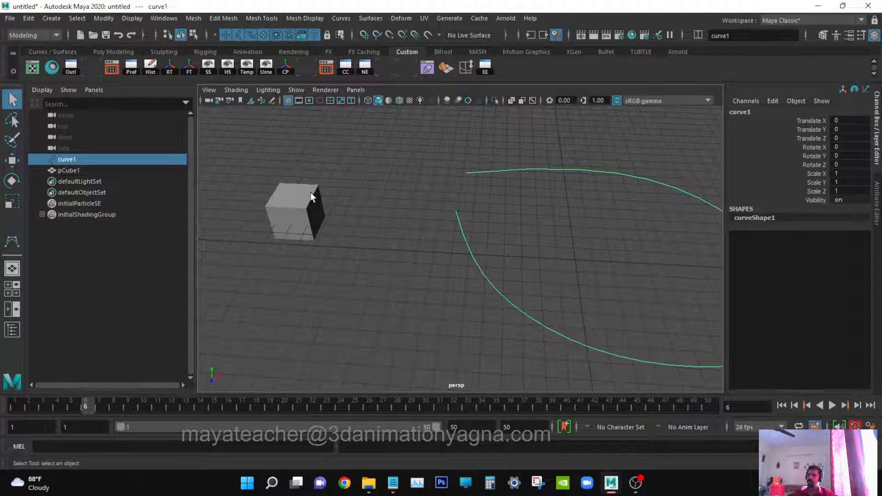
# Step: Reselect the cube and switch it to vertex selection
pyautogui.keyDown('alt'); pyautogui.moveTo(323, 196); pyautogui.dragTo(439, 244, button='middle'); pyautogui.keyUp('alt')
pyautogui.scroll(4, 346, 233)
pyautogui.click(407, 233)
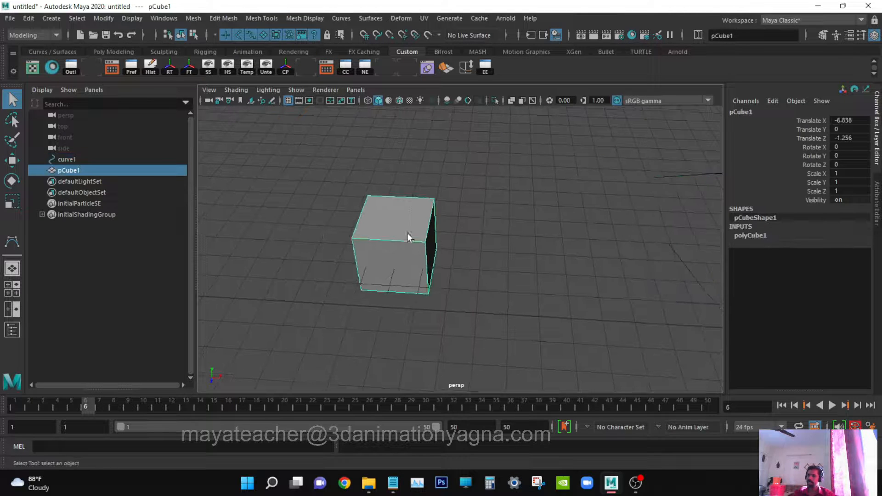
pyautogui.rightClick(390, 201)
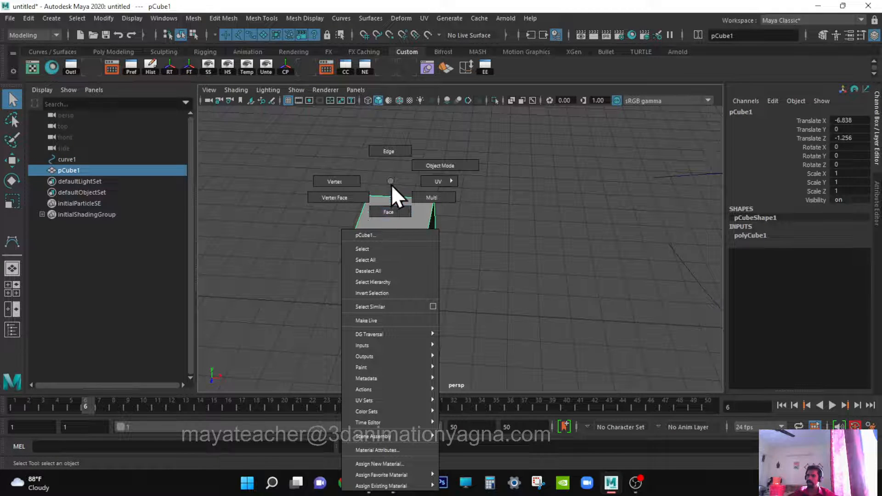
pyautogui.rightClick(392, 220)
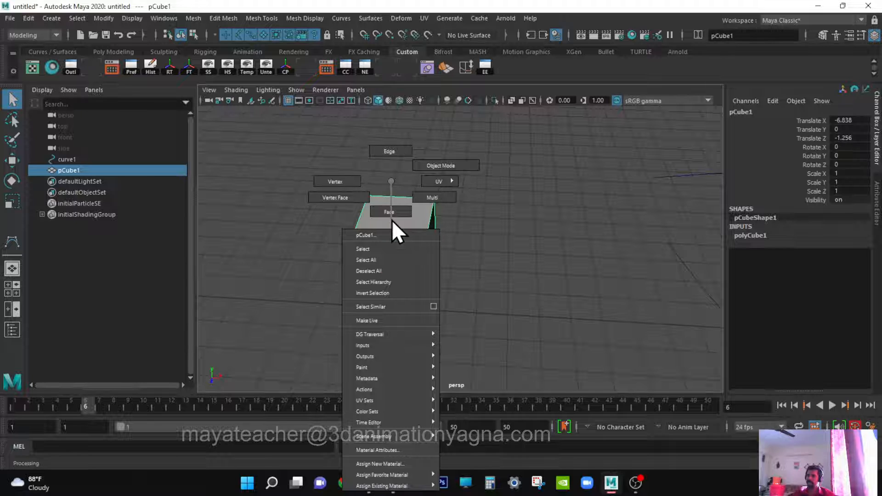
pyautogui.click(349, 183)
# Step: Select several of the cube's corner vertices one at a time, ending with the front lower-left corner
pyautogui.scroll(4, 415, 256)
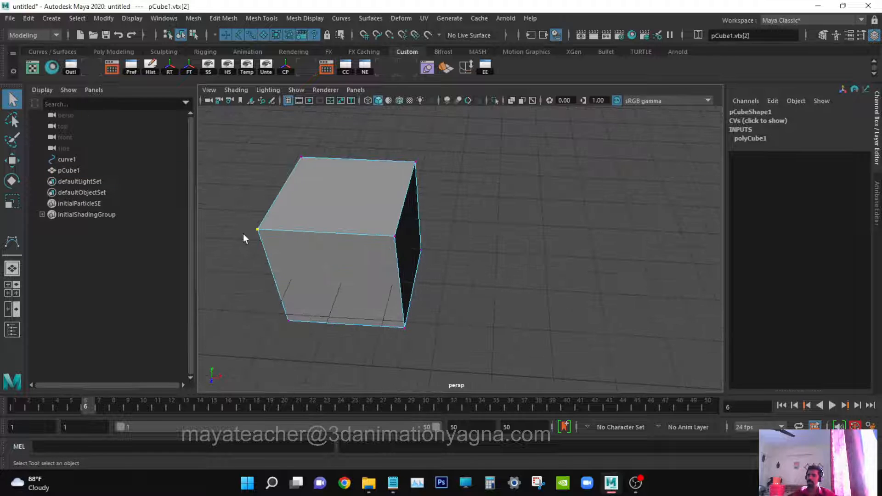
pyautogui.click(301, 157)
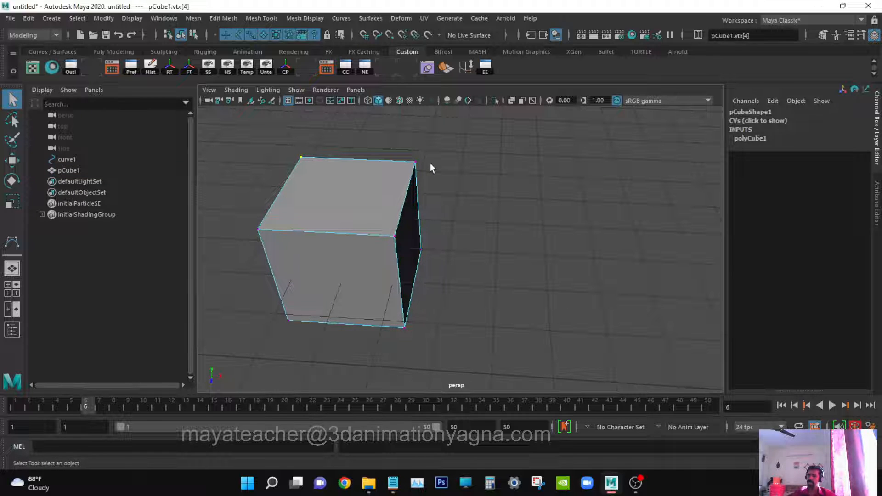
pyautogui.click(405, 328)
pyautogui.click(302, 157)
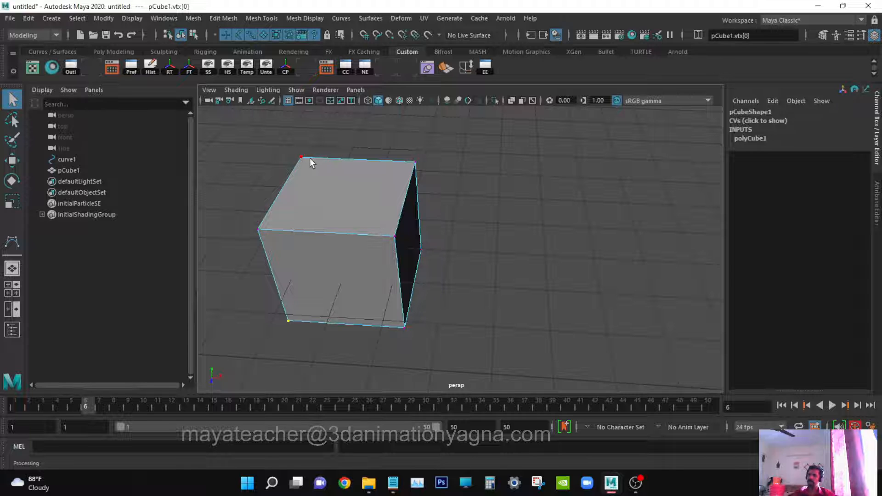
# Step: Select the CV curve as a whole object and frame it in the perspective view
pyautogui.scroll(-2, 465, 216)
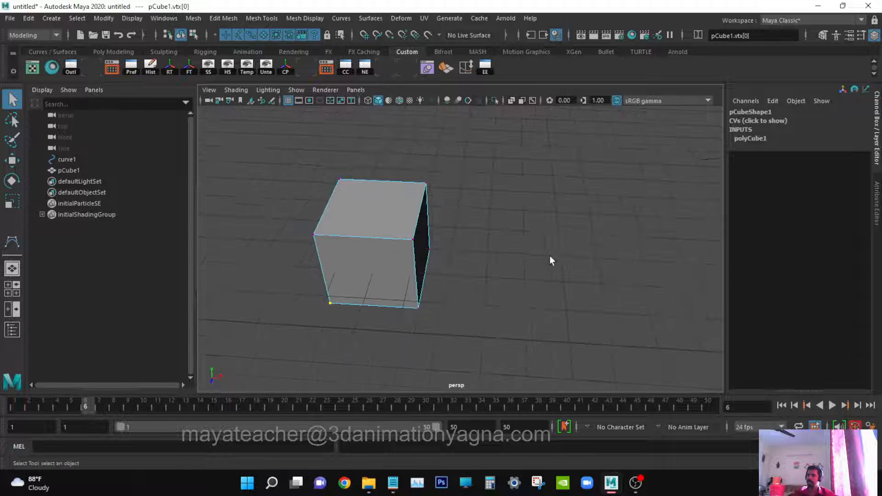
pyautogui.keyDown('alt'); pyautogui.moveTo(550, 255); pyautogui.dragTo(471, 261, button='middle'); pyautogui.keyUp('alt')
pyautogui.scroll(-2, 609, 258)
pyautogui.keyDown('alt'); pyautogui.moveTo(602, 257); pyautogui.dragTo(527, 247, button='middle'); pyautogui.keyUp('alt')
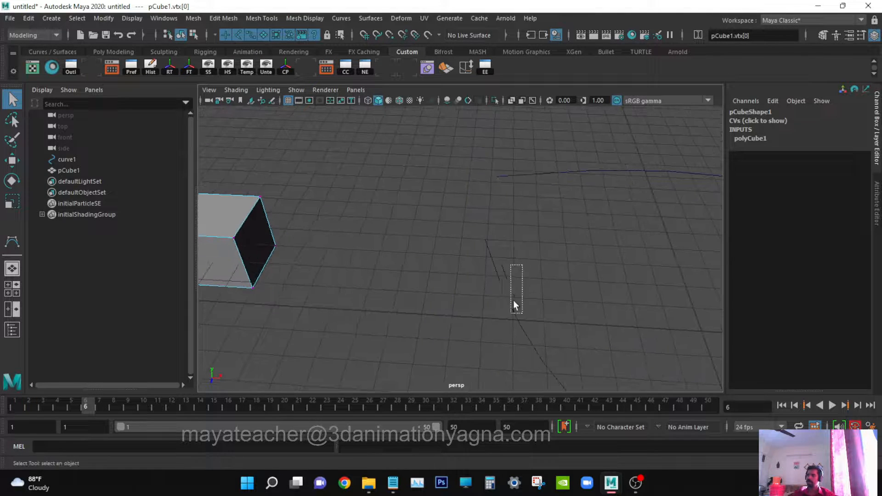
pyautogui.moveTo(514, 299); pyautogui.dragTo(515, 302)
pyautogui.press('f')
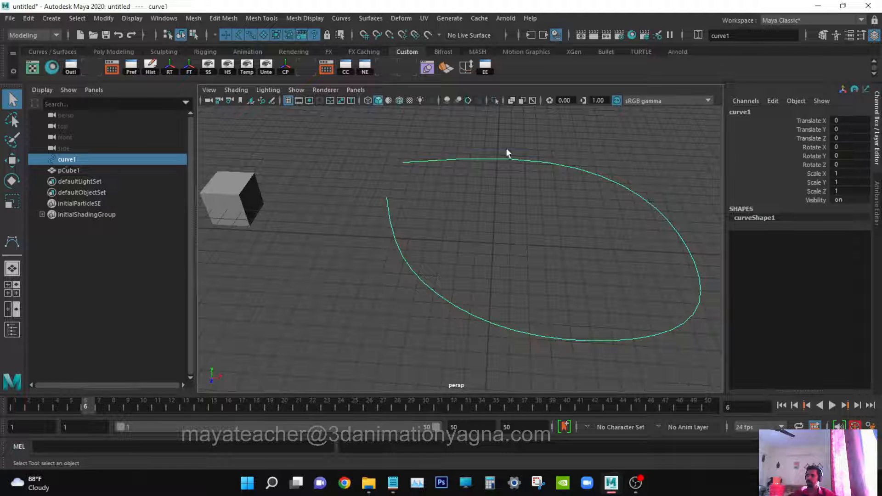
# Step: Switch the curve to Control Vertex selection and select the control vertex outside its upper right bend
pyautogui.rightClick(511, 159)
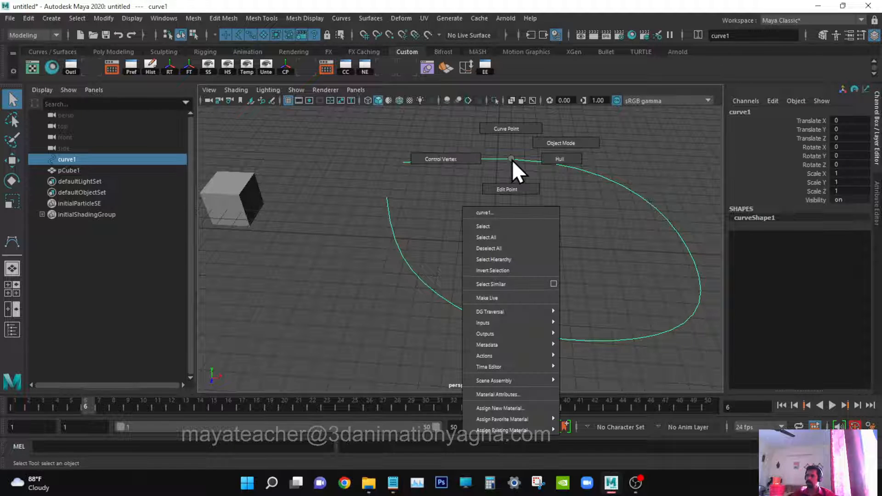
pyautogui.click(464, 159)
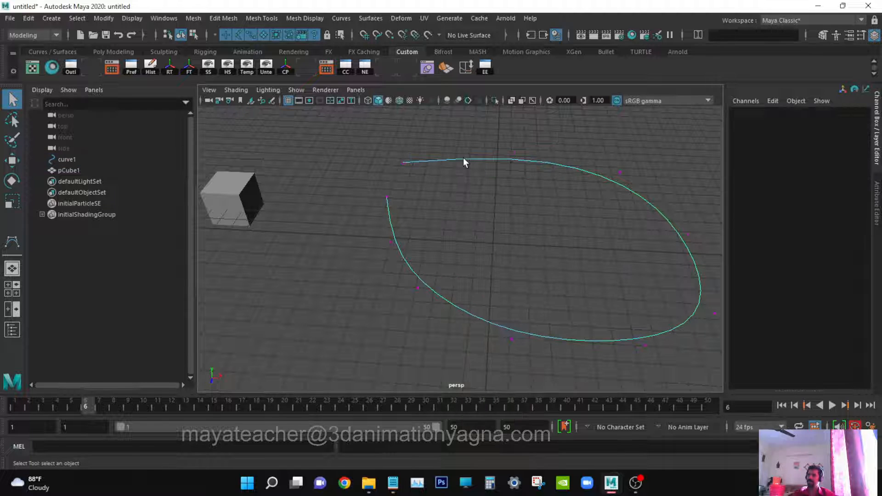
pyautogui.keyDown('alt'); pyautogui.moveTo(527, 212); pyautogui.dragTo(531, 229); pyautogui.keyUp('alt')
pyautogui.keyDown('alt'); pyautogui.moveTo(531, 229); pyautogui.dragTo(532, 294, button='middle'); pyautogui.keyUp('alt')
pyautogui.keyDown('alt'); pyautogui.moveTo(532, 294); pyautogui.dragTo(599, 293, button='right'); pyautogui.keyUp('alt')
pyautogui.keyDown('alt'); pyautogui.moveTo(575, 300); pyautogui.dragTo(506, 299, button='middle'); pyautogui.keyUp('alt')
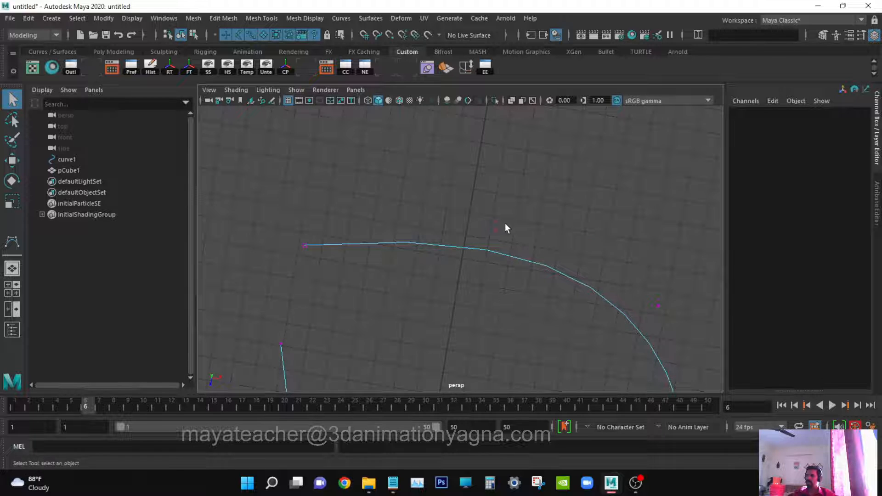
pyautogui.moveTo(639, 280); pyautogui.dragTo(670, 316)
pyautogui.keyDown('alt'); pyautogui.moveTo(670, 315); pyautogui.dragTo(551, 251, button='middle'); pyautogui.keyUp('alt')
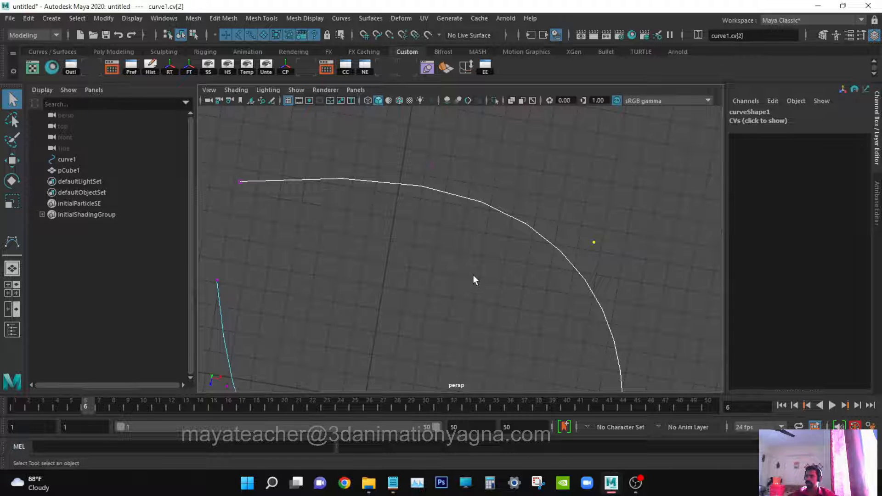
# Step: Switch the cube back to vertex selection while the curve stays in Control Vertex mode
pyautogui.keyDown('alt'); pyautogui.moveTo(473, 274); pyautogui.dragTo(591, 288, button='middle'); pyautogui.keyUp('alt')
pyautogui.scroll(-4, 447, 288)
pyautogui.keyDown('alt'); pyautogui.moveTo(447, 288); pyautogui.dragTo(559, 282, button='middle'); pyautogui.keyUp('alt')
pyautogui.keyDown('alt'); pyautogui.moveTo(357, 277); pyautogui.dragTo(314, 198); pyautogui.keyUp('alt')
pyautogui.moveTo(310, 191); pyautogui.dragTo(269, 183, button='right')
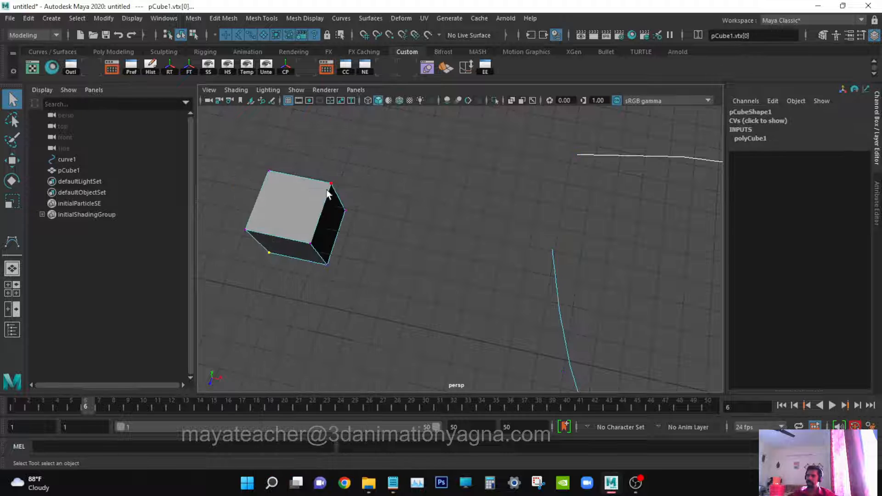
# Step: Marquee-select the cube's vertices, and clear the component selection on both the cube and the curve
pyautogui.keyDown('alt'); pyautogui.moveTo(591, 260); pyautogui.dragTo(504, 197, button='middle'); pyautogui.keyUp('alt')
pyautogui.scroll(-5, 500, 298)
pyautogui.keyDown('alt'); pyautogui.moveTo(500, 293); pyautogui.dragTo(620, 277, button='middle'); pyautogui.keyUp('alt')
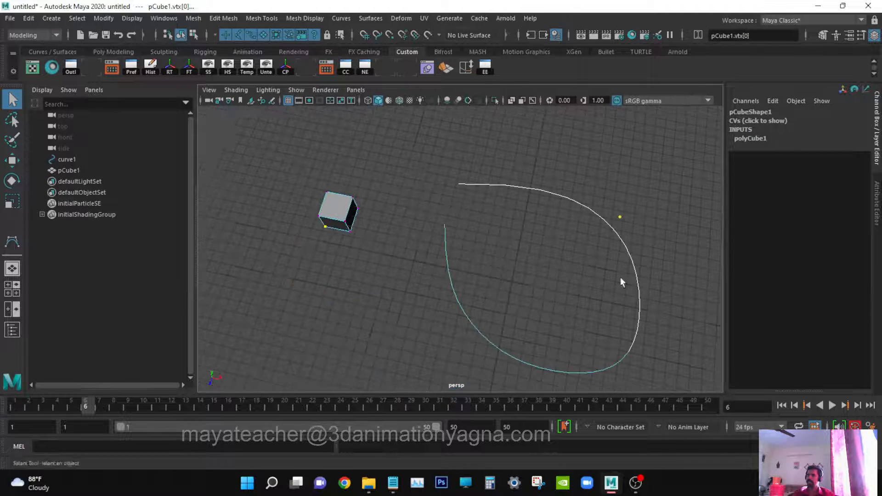
pyautogui.keyDown('alt'); pyautogui.moveTo(621, 277); pyautogui.dragTo(602, 305, button='right'); pyautogui.keyUp('alt')
pyautogui.keyDown('alt'); pyautogui.moveTo(602, 304); pyautogui.dragTo(605, 289); pyautogui.keyUp('alt')
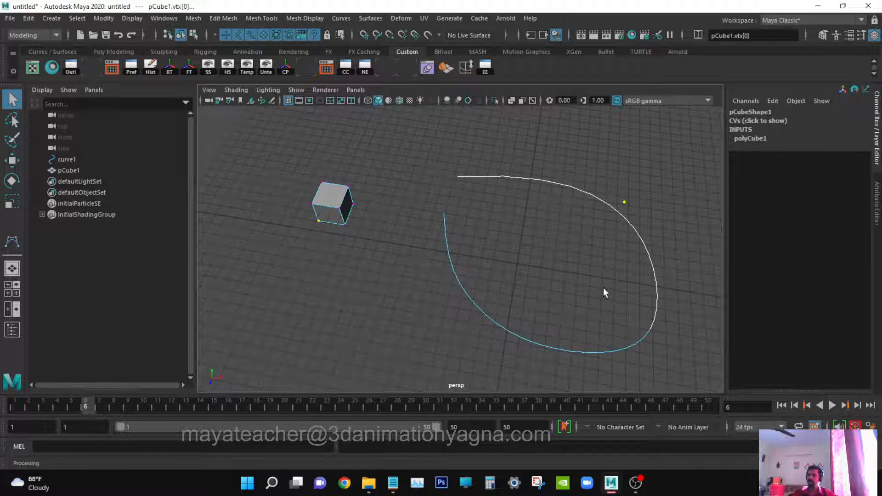
pyautogui.keyDown('alt'); pyautogui.moveTo(603, 288); pyautogui.dragTo(586, 314, button='right'); pyautogui.keyUp('alt')
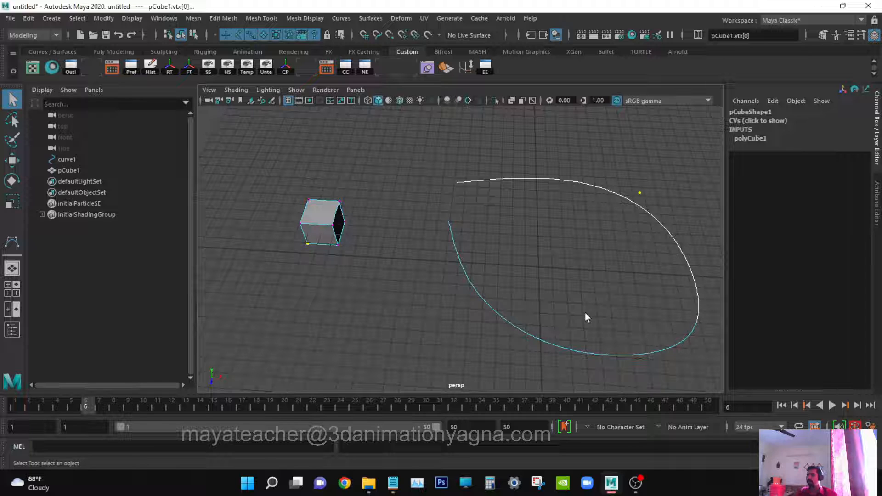
pyautogui.moveTo(270, 181); pyautogui.dragTo(394, 285)
pyautogui.click(385, 251)
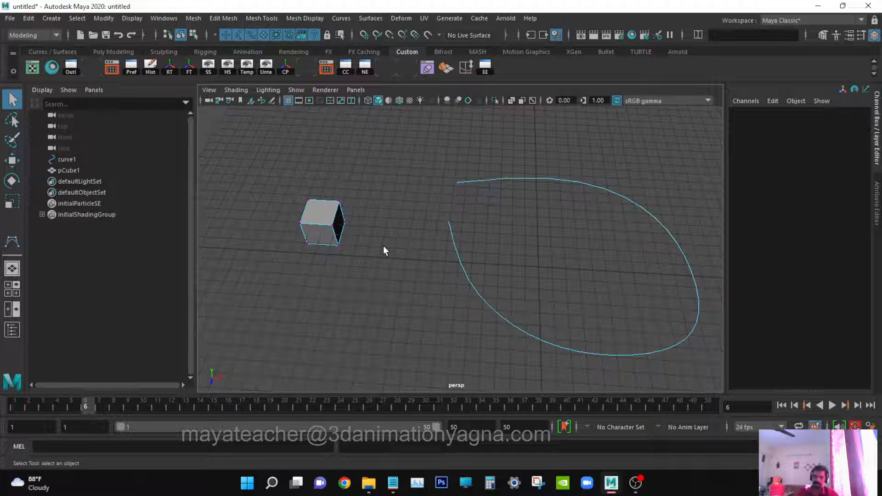
# Step: Return the cube and curve to object selection, and switch the cube to vertex selection
pyautogui.press('F8')
pyautogui.scroll(6, 375, 247)
pyautogui.keyDown('alt'); pyautogui.moveTo(374, 248); pyautogui.dragTo(682, 342, button='middle'); pyautogui.keyUp('alt')
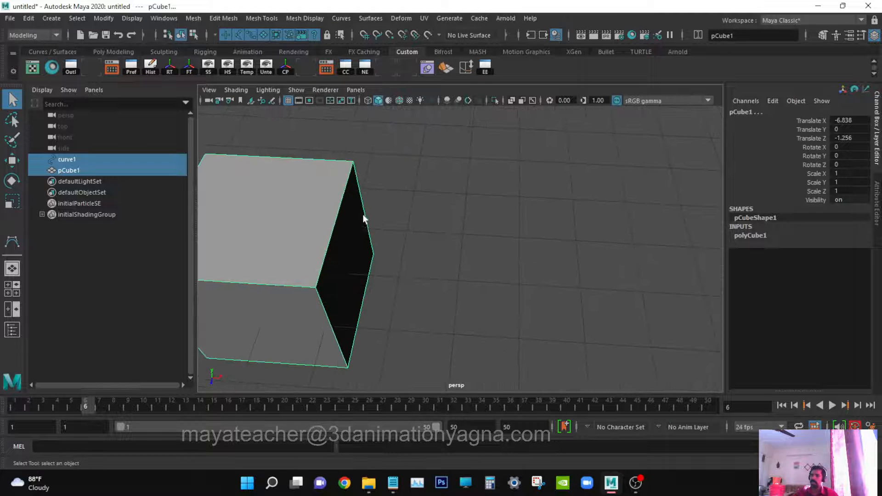
pyautogui.press('f')
pyautogui.moveTo(451, 181); pyautogui.dragTo(404, 183, button='right')
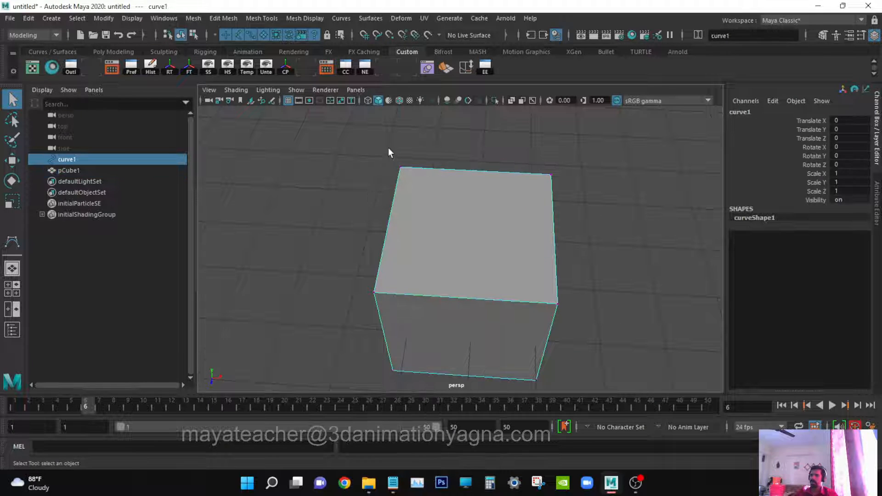
# Step: Select the vertex at the cube's top back-left corner and pull it outward with the Move tool to deform the cube
pyautogui.moveTo(395, 156); pyautogui.dragTo(324, 87)
pyautogui.press('w')
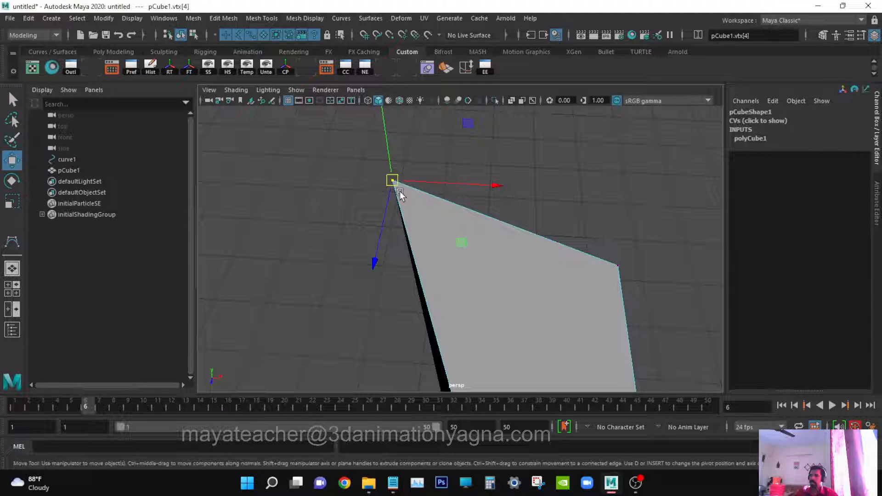
pyautogui.scroll(-5, 478, 258)
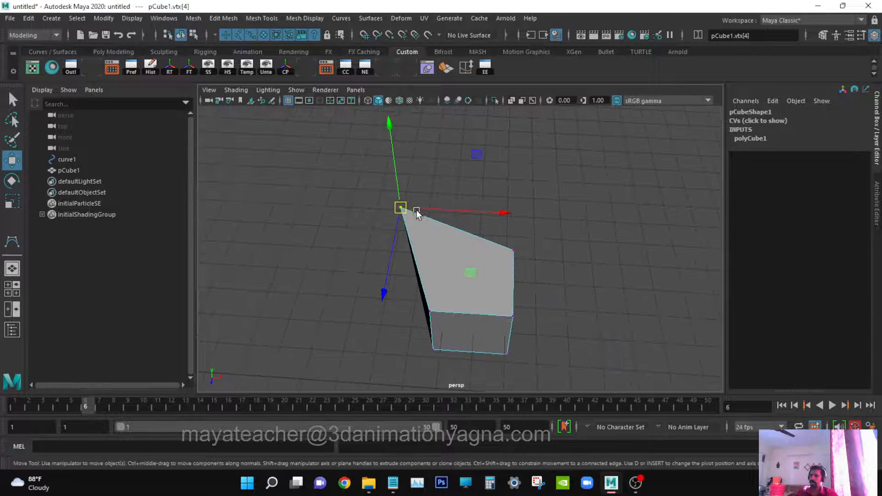
pyautogui.scroll(2, 440, 261)
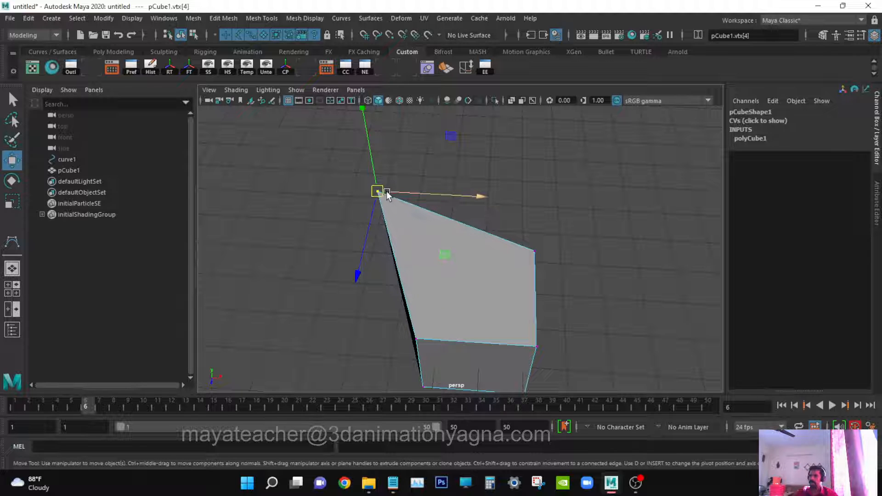
# Step: Select the CV curve and switch it to Control Vertex selection
pyautogui.keyDown('alt'); pyautogui.moveTo(610, 333); pyautogui.dragTo(258, 266, button='middle'); pyautogui.keyUp('alt')
pyautogui.scroll(-4, 600, 270)
pyautogui.keyDown('alt'); pyautogui.moveTo(600, 271); pyautogui.dragTo(518, 183, button='middle'); pyautogui.keyUp('alt')
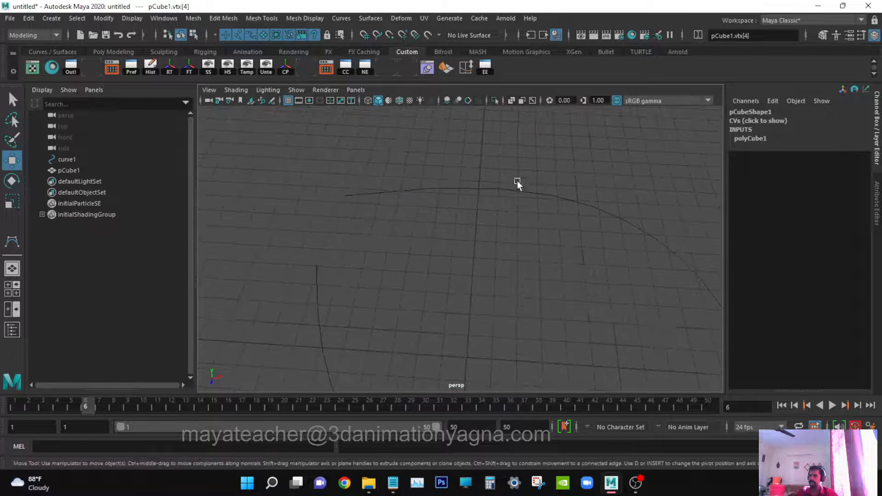
pyautogui.click(584, 219)
pyautogui.moveTo(577, 203); pyautogui.dragTo(482, 186, button='right')
pyautogui.scroll(-4, 636, 273)
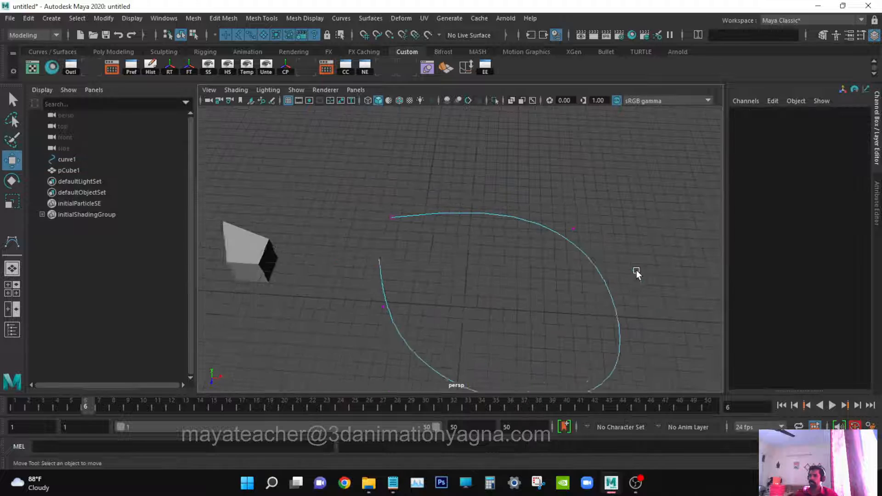
pyautogui.keyDown('alt'); pyautogui.moveTo(636, 273); pyautogui.dragTo(567, 271, button='middle'); pyautogui.keyUp('alt')
# Step: Try pulling the control vertex at the curve's upper right bend outward to reshape the curve
pyautogui.moveTo(483, 205); pyautogui.dragTo(668, 130)
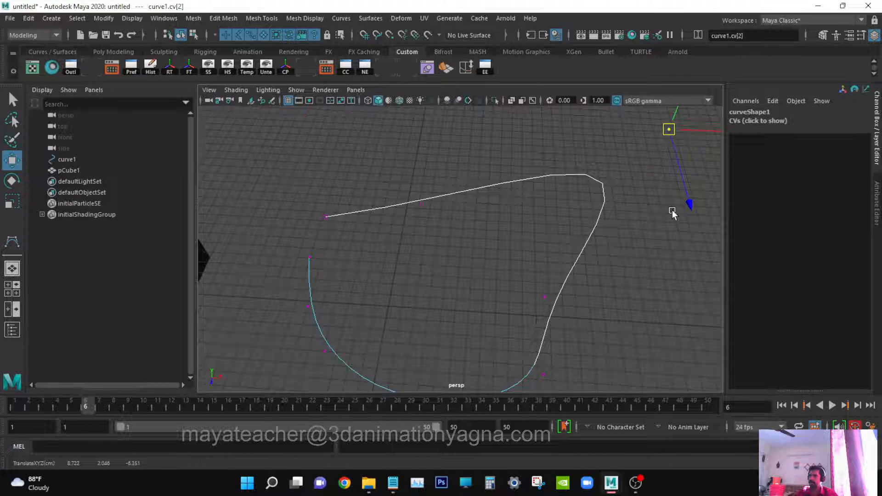
pyautogui.keyDown('alt'); pyautogui.moveTo(669, 212); pyautogui.dragTo(590, 233); pyautogui.keyUp('alt')
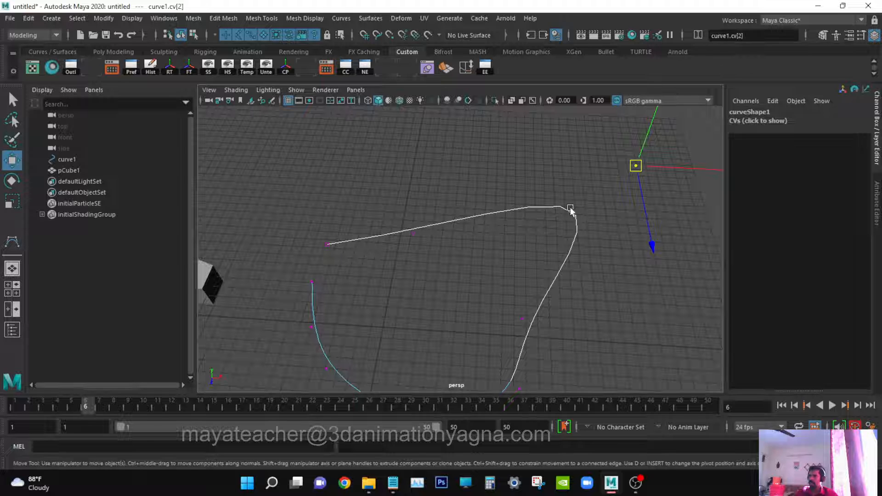
pyautogui.keyDown('alt'); pyautogui.moveTo(640, 236); pyautogui.dragTo(642, 233, button='right'); pyautogui.keyUp('alt')
pyautogui.keyDown('alt'); pyautogui.moveTo(642, 233); pyautogui.dragTo(591, 262, button='middle'); pyautogui.keyUp('alt')
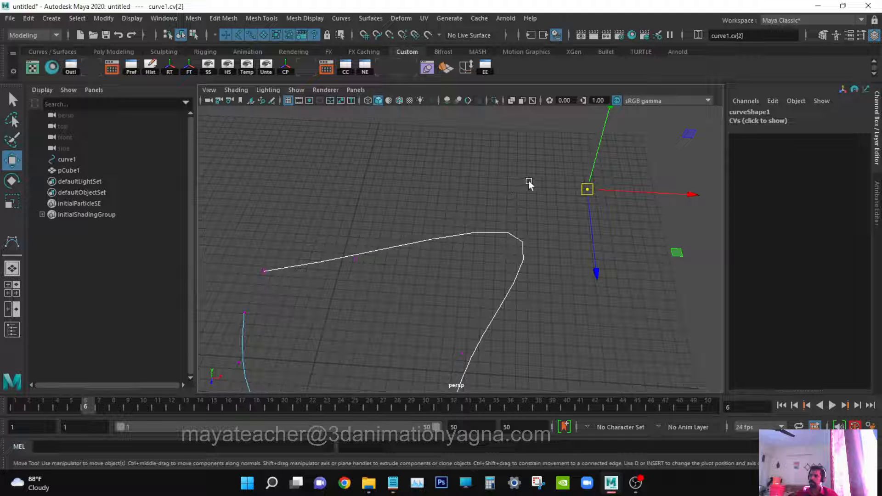
pyautogui.keyDown('alt'); pyautogui.moveTo(525, 256); pyautogui.dragTo(545, 261, button='right'); pyautogui.keyUp('alt')
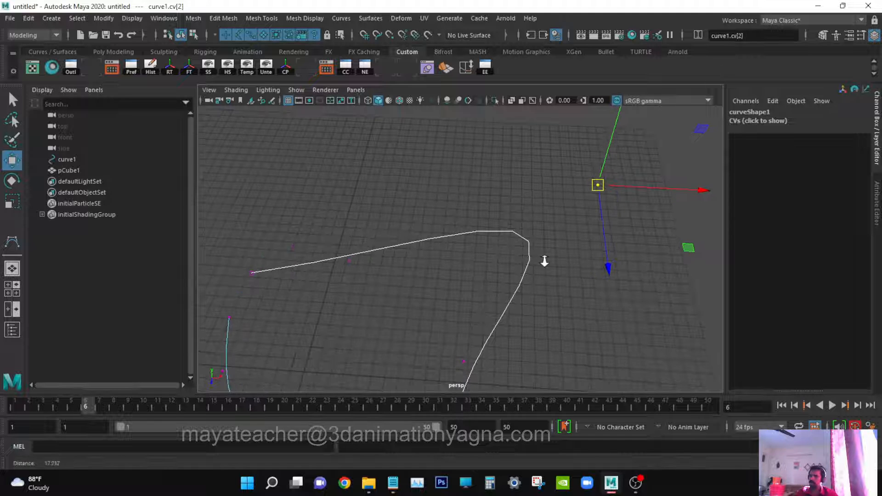
# Step: Undo the last control vertex move and return the curve to object selection
pyautogui.keyDown('alt'); pyautogui.moveTo(575, 256); pyautogui.dragTo(603, 218); pyautogui.keyUp('alt')
pyautogui.keyDown('alt'); pyautogui.moveTo(603, 219); pyautogui.dragTo(594, 282, button='middle'); pyautogui.keyUp('alt')
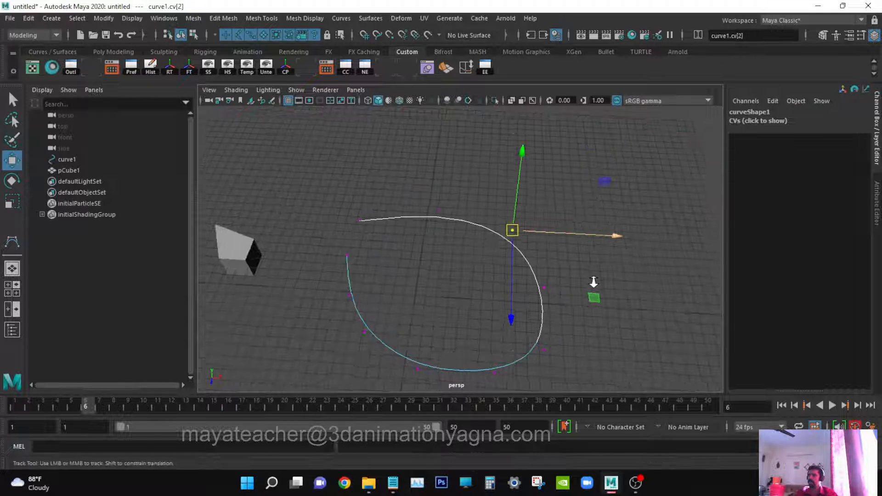
pyautogui.keyDown('alt'); pyautogui.moveTo(594, 282); pyautogui.dragTo(575, 289, button='right'); pyautogui.keyUp('alt')
pyautogui.keyDown('alt'); pyautogui.moveTo(575, 289); pyautogui.dragTo(642, 260, button='middle'); pyautogui.keyUp('alt')
pyautogui.keyDown('alt'); pyautogui.moveTo(484, 286); pyautogui.dragTo(506, 284, button='right'); pyautogui.keyUp('alt')
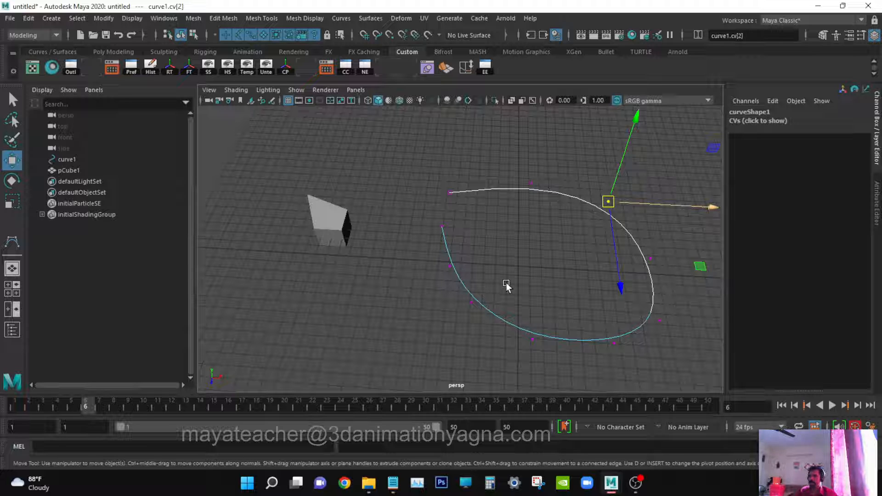
pyautogui.press('F8')
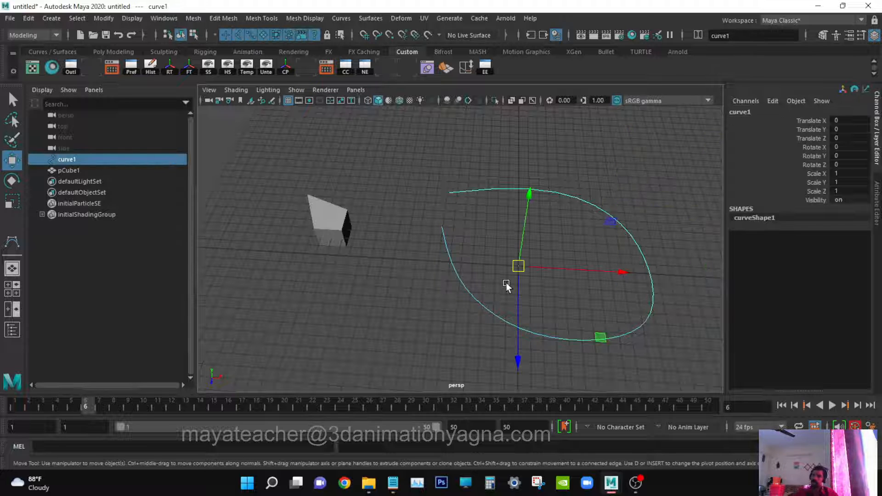
pyautogui.keyDown('alt'); pyautogui.moveTo(507, 286); pyautogui.dragTo(571, 291); pyautogui.keyUp('alt')
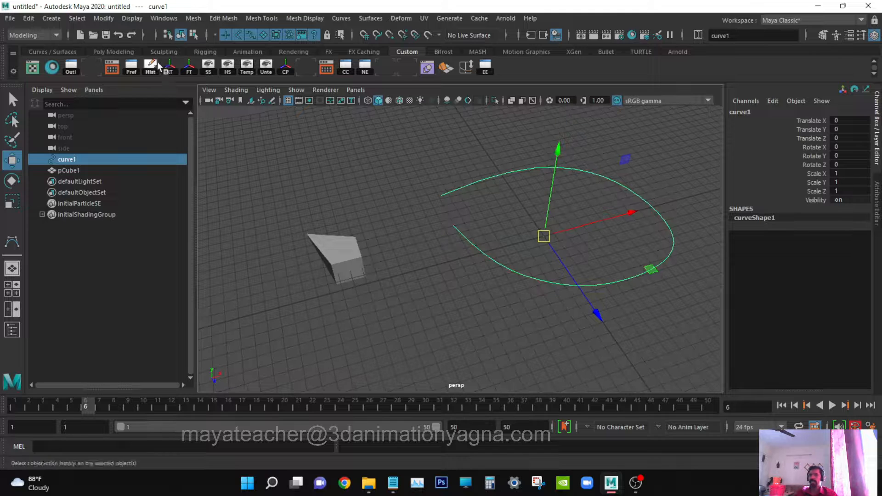
pyautogui.click(56, 19)
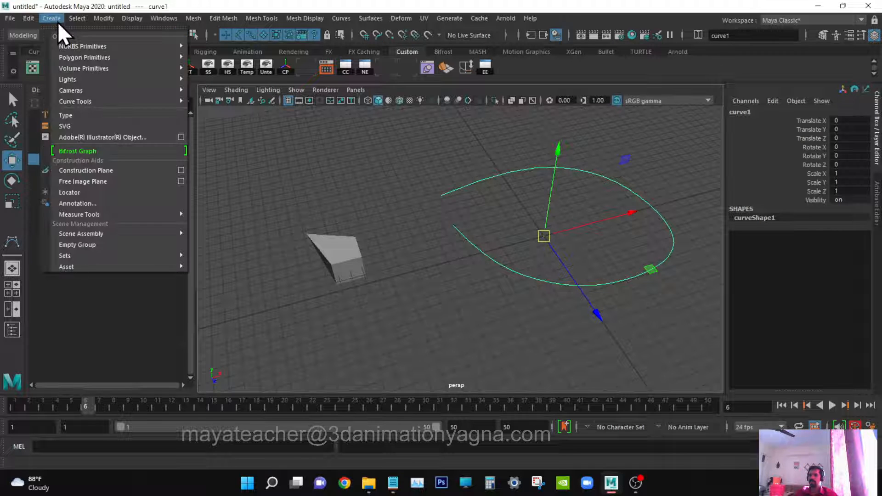
pyautogui.moveTo(105, 102)
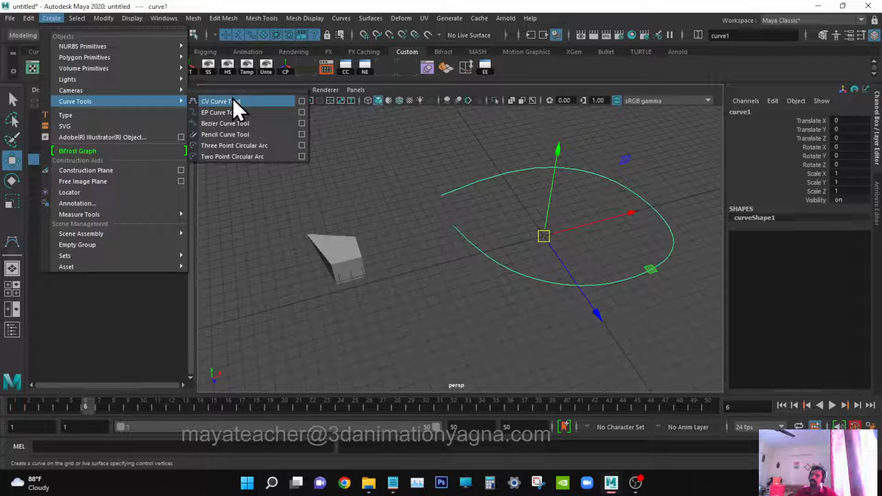
pyautogui.click(401, 205)
pyautogui.keyDown('alt'); pyautogui.moveTo(402, 205); pyautogui.dragTo(467, 296); pyautogui.keyUp('alt')
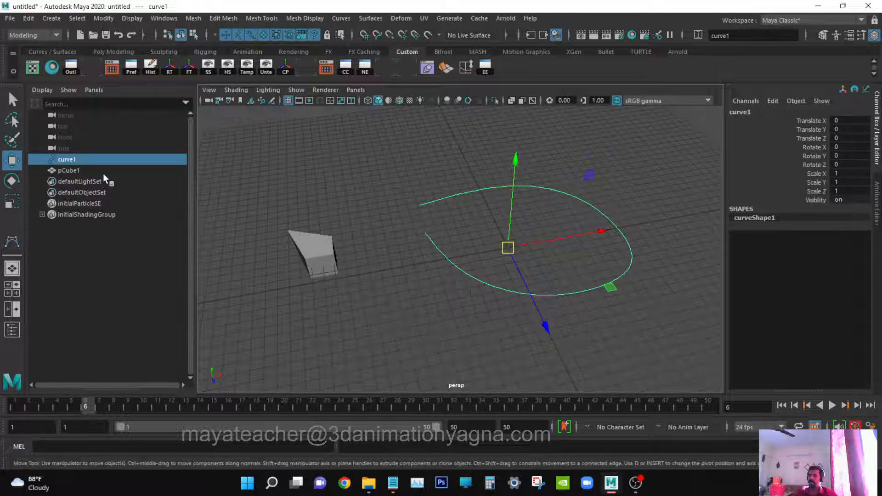
pyautogui.keyDown('alt'); pyautogui.moveTo(449, 331); pyautogui.dragTo(474, 340, button='right'); pyautogui.keyUp('alt')
pyautogui.keyDown('alt'); pyautogui.moveTo(474, 340); pyautogui.dragTo(536, 337); pyautogui.keyUp('alt')
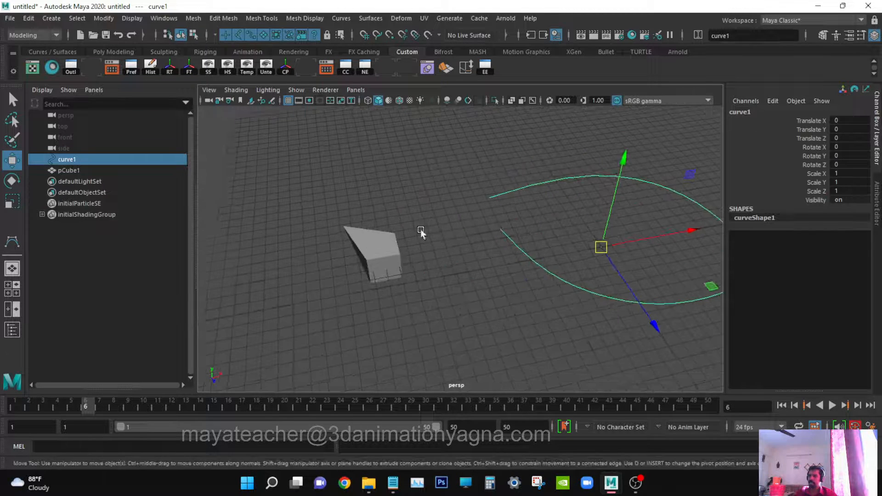
# Step: Create a polygon pyramid primitive at the center of the grid
pyautogui.click(52, 19)
pyautogui.moveTo(74, 46)
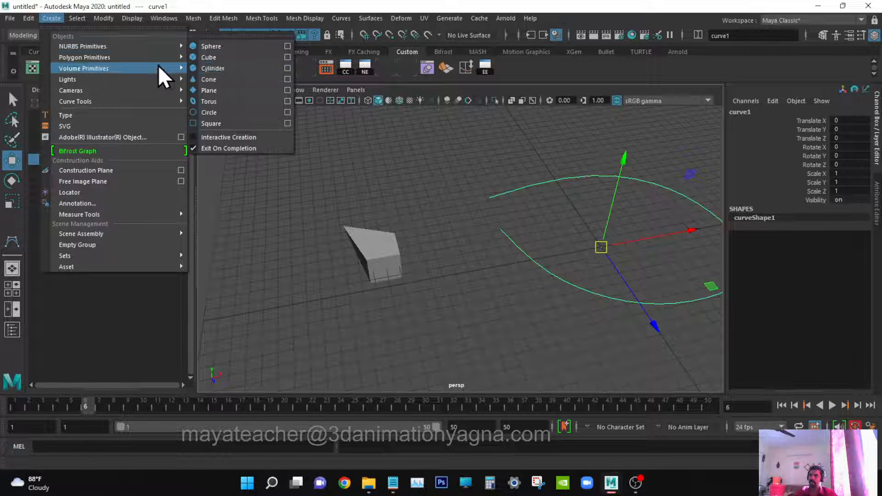
pyautogui.moveTo(121, 58)
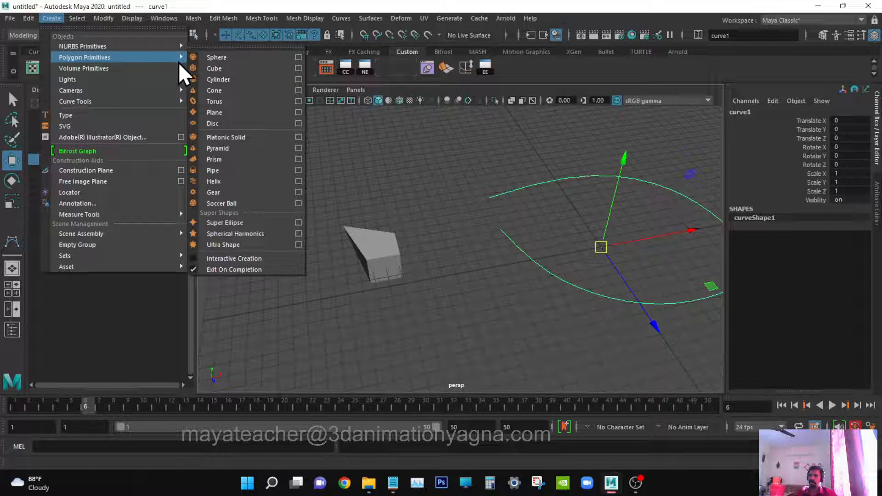
pyautogui.click(240, 149)
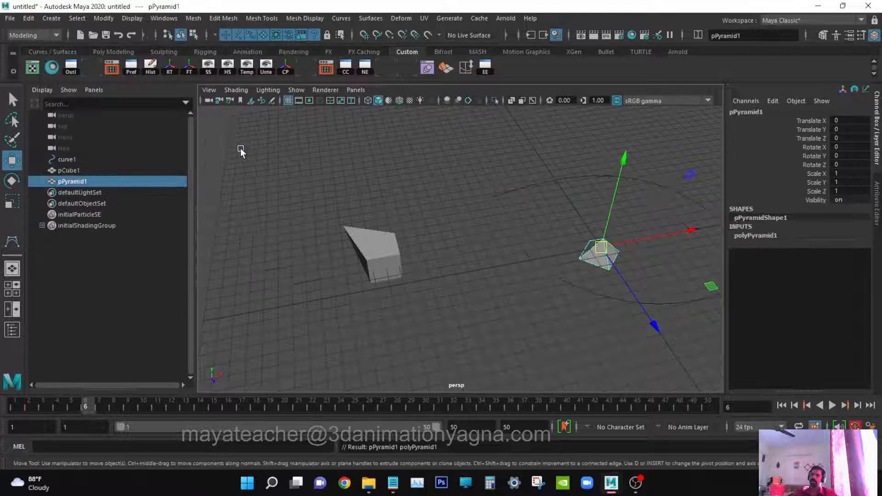
# Step: Frame the pyramid, examine its shape from several angles beside the cube and curve, and activate the Select tool
pyautogui.scroll(2, 461, 282)
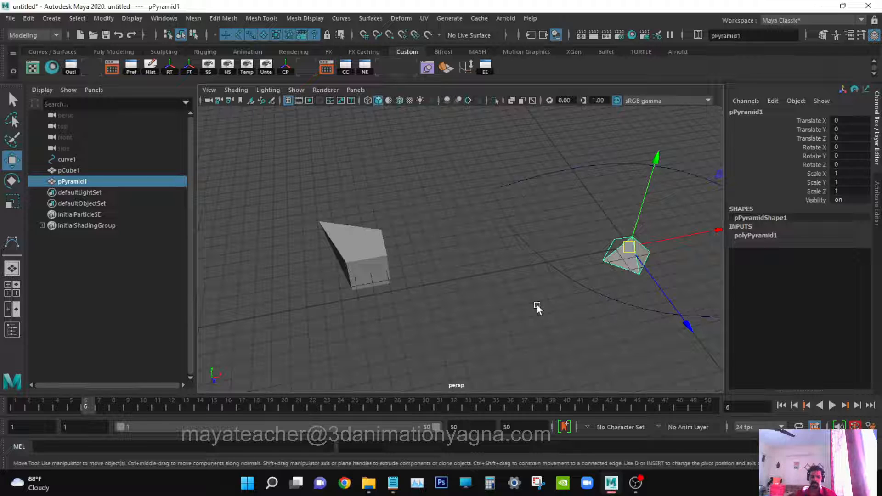
pyautogui.press('f')
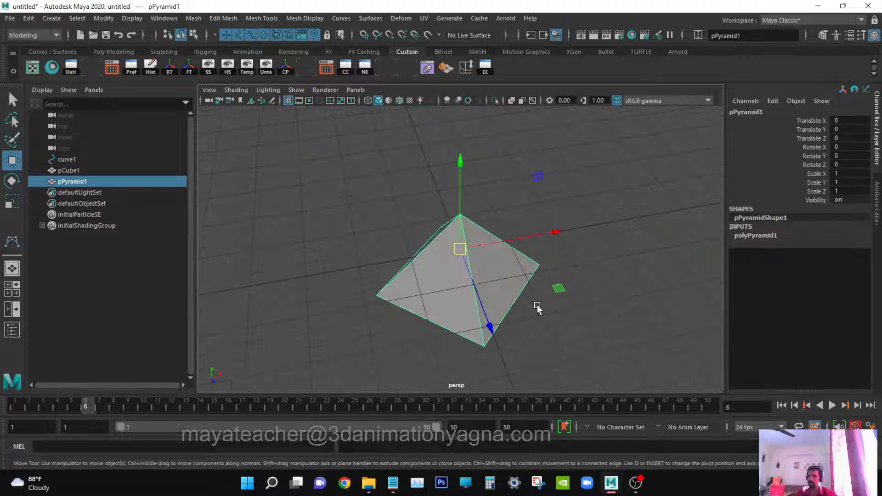
pyautogui.keyDown('alt'); pyautogui.moveTo(516, 311); pyautogui.dragTo(488, 262); pyautogui.keyUp('alt')
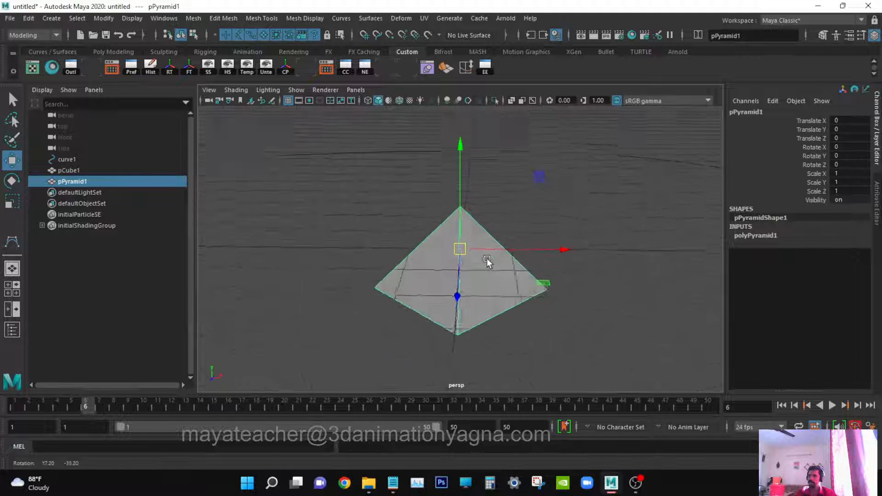
pyautogui.moveTo(429, 296)
pyautogui.keyDown('alt'); pyautogui.mouseDown()
pyautogui.moveTo(504, 276)
pyautogui.moveTo(415, 291)
pyautogui.moveTo(357, 277)
pyautogui.moveTo(434, 287)
pyautogui.mouseUp(); pyautogui.keyUp('alt')
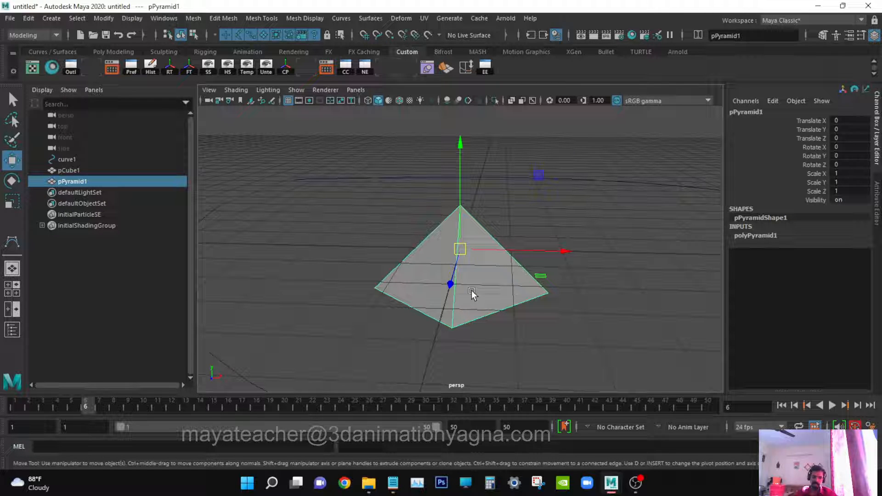
pyautogui.keyDown('alt'); pyautogui.moveTo(490, 272); pyautogui.dragTo(542, 304); pyautogui.keyUp('alt')
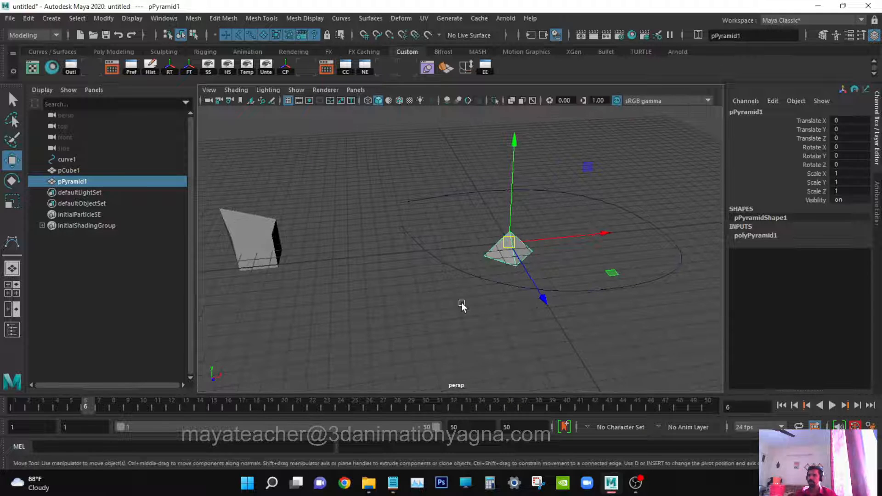
pyautogui.moveTo(462, 303)
pyautogui.keyDown('alt'); pyautogui.mouseDown()
pyautogui.moveTo(476, 307)
pyautogui.moveTo(468, 319)
pyautogui.mouseUp(); pyautogui.keyUp('alt')
pyautogui.keyDown('alt'); pyautogui.moveTo(469, 320); pyautogui.dragTo(505, 323, button='middle'); pyautogui.keyUp('alt')
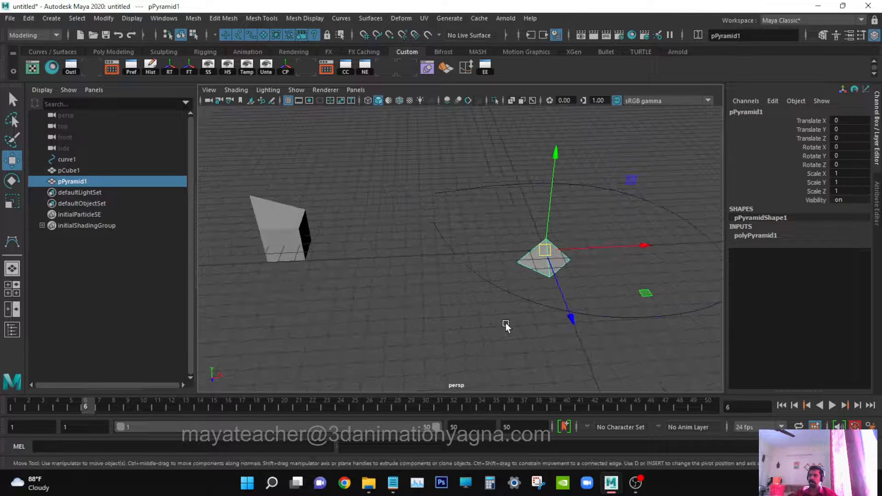
pyautogui.press('q')
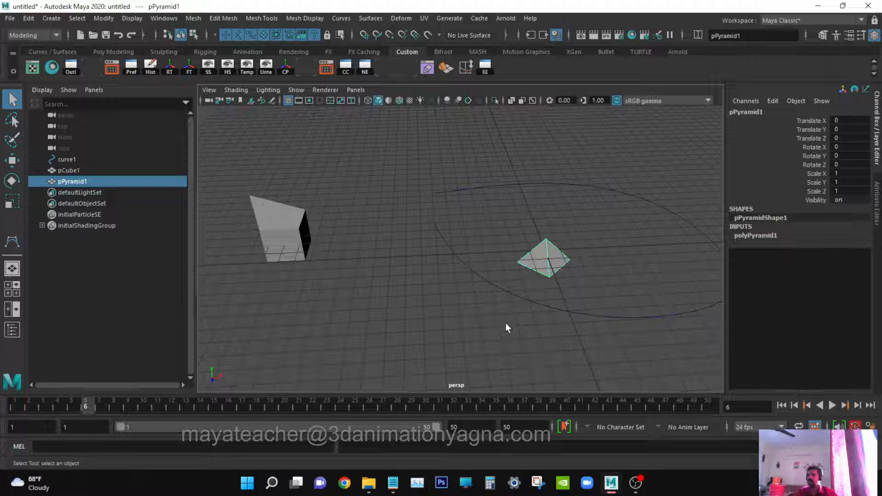